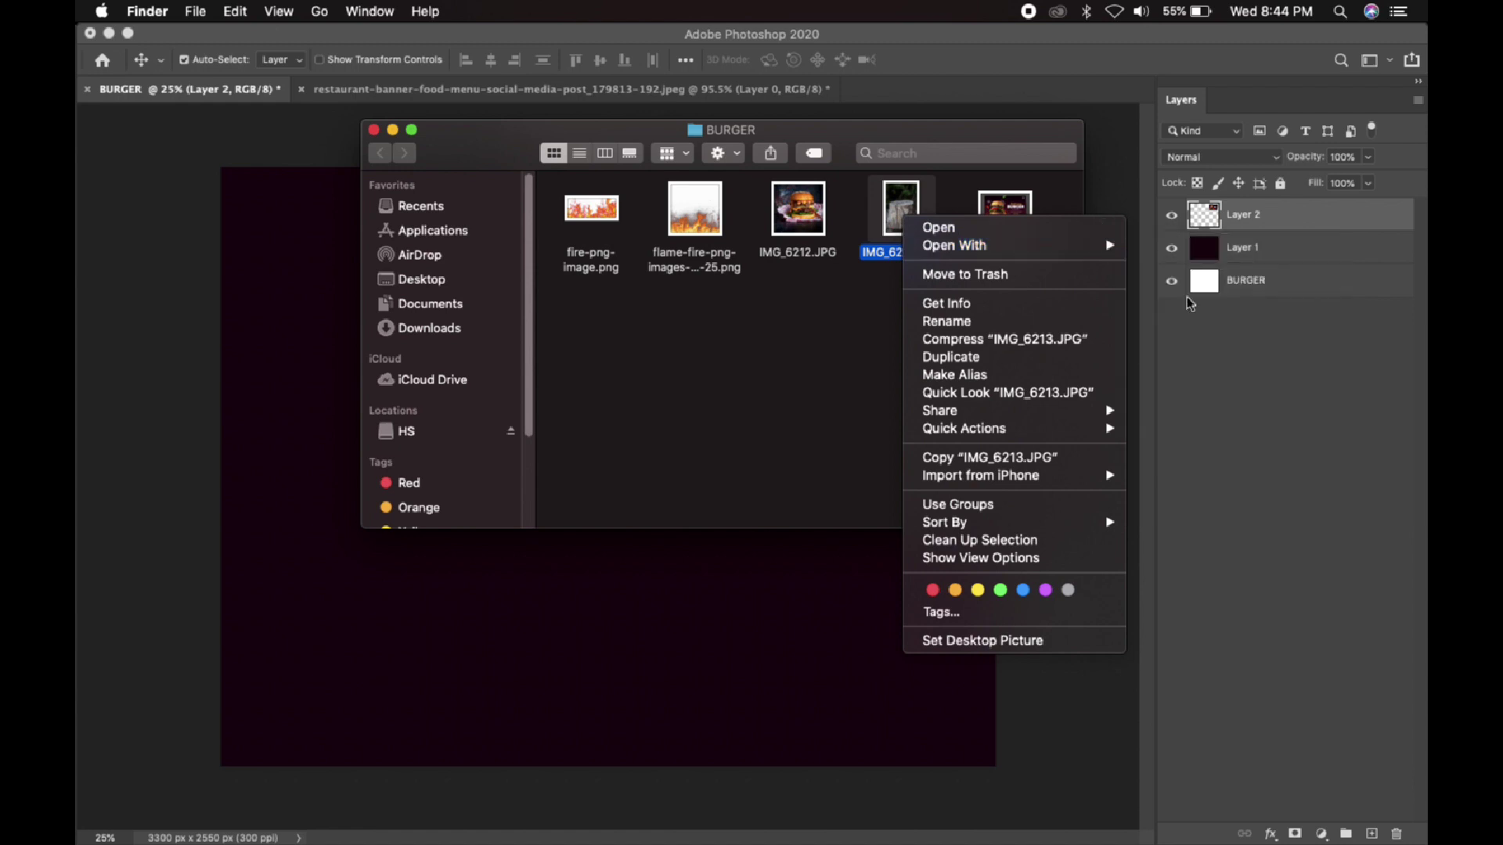
# Open IMG_6213.JPG in Photoshop and trace a closed Pen tool path around the tree stump
pyautogui.click(1221, 296)
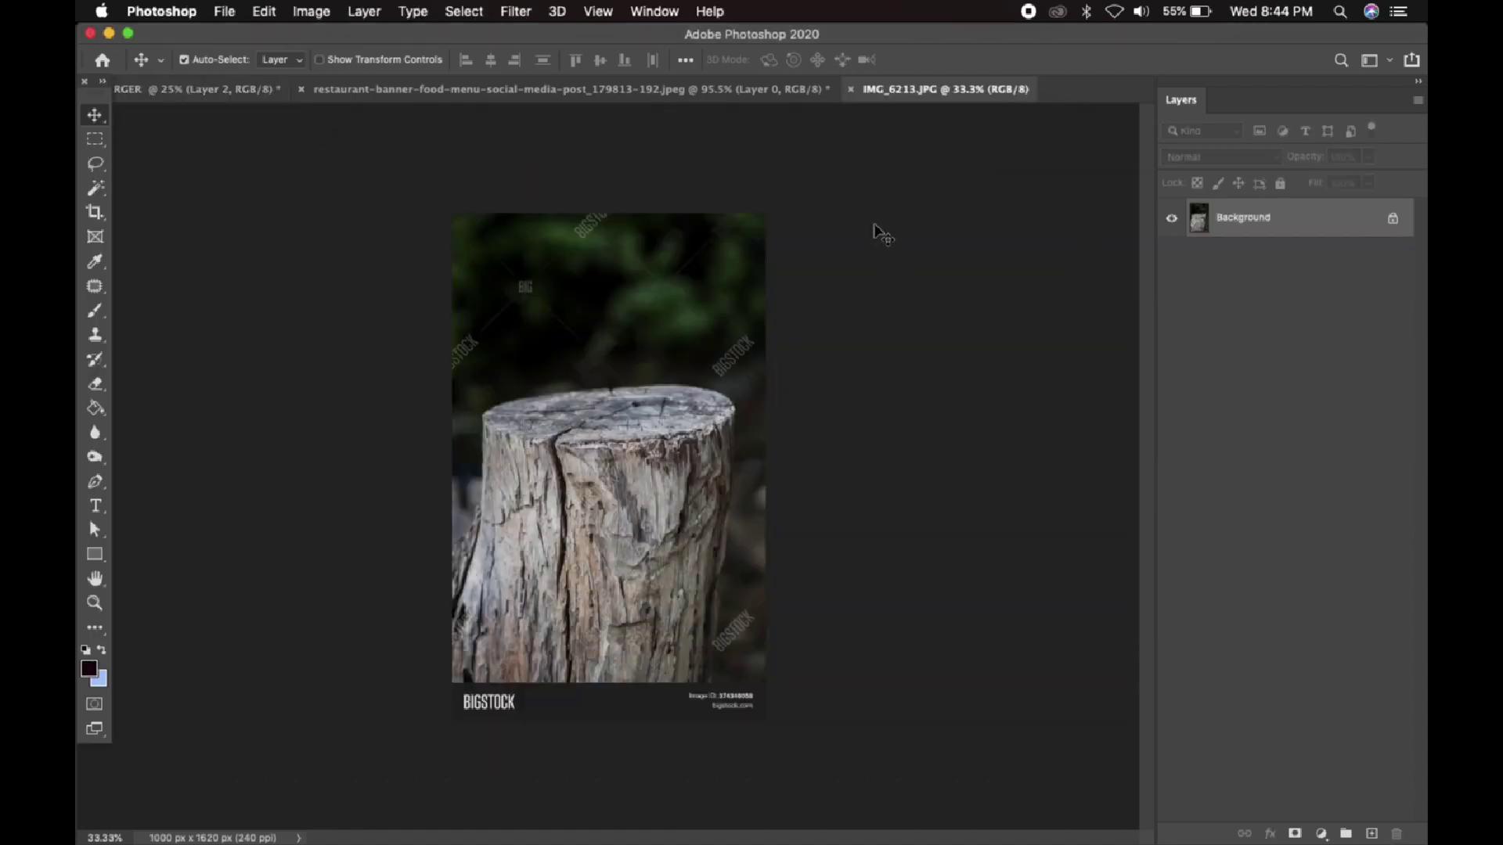
pyautogui.scroll(2, 673, 325)
pyautogui.press('p')
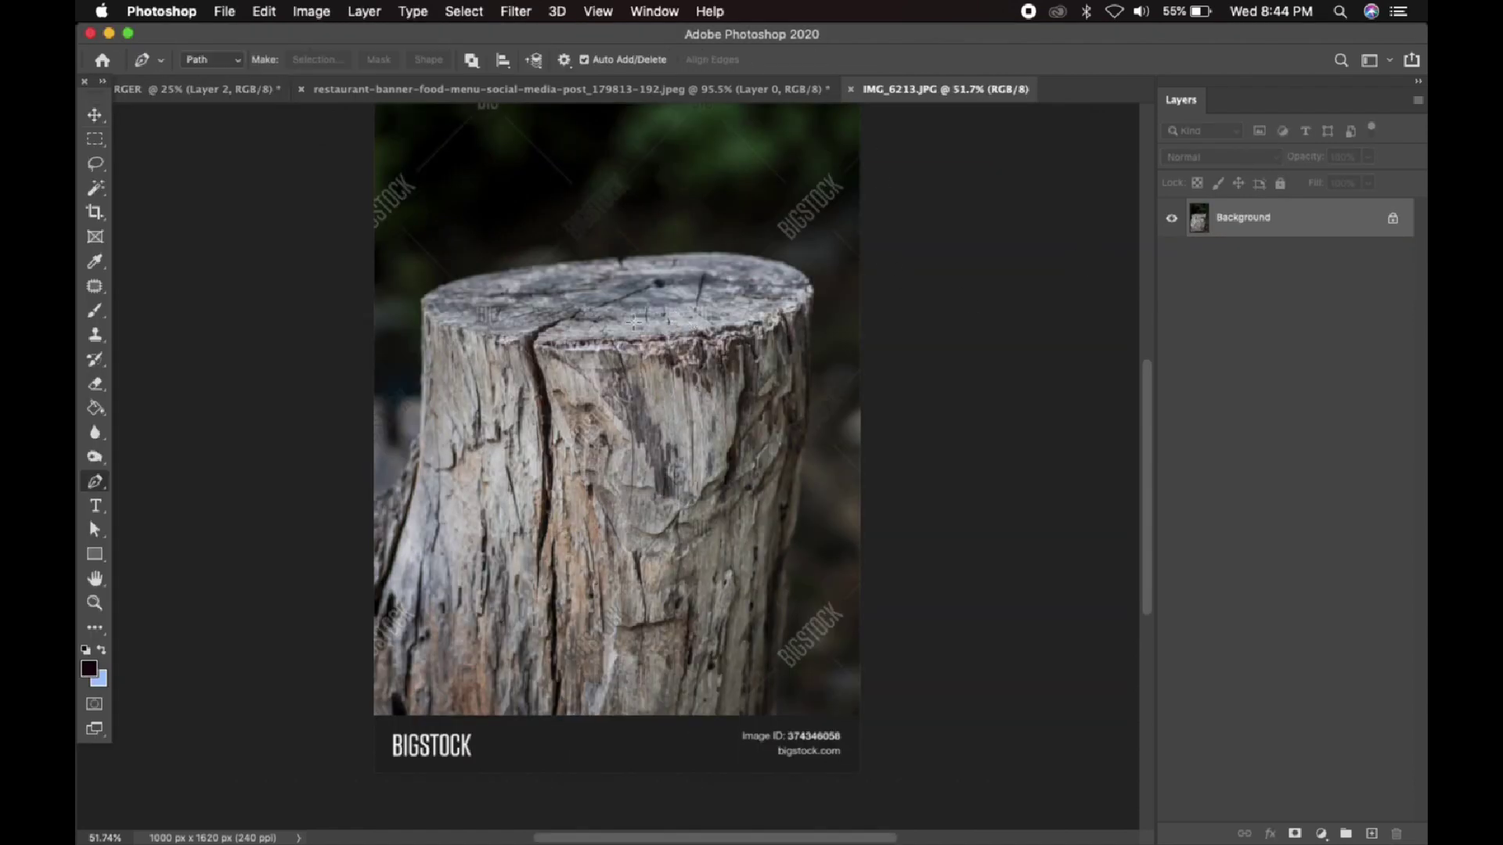
pyautogui.scroll(10, 520, 248)
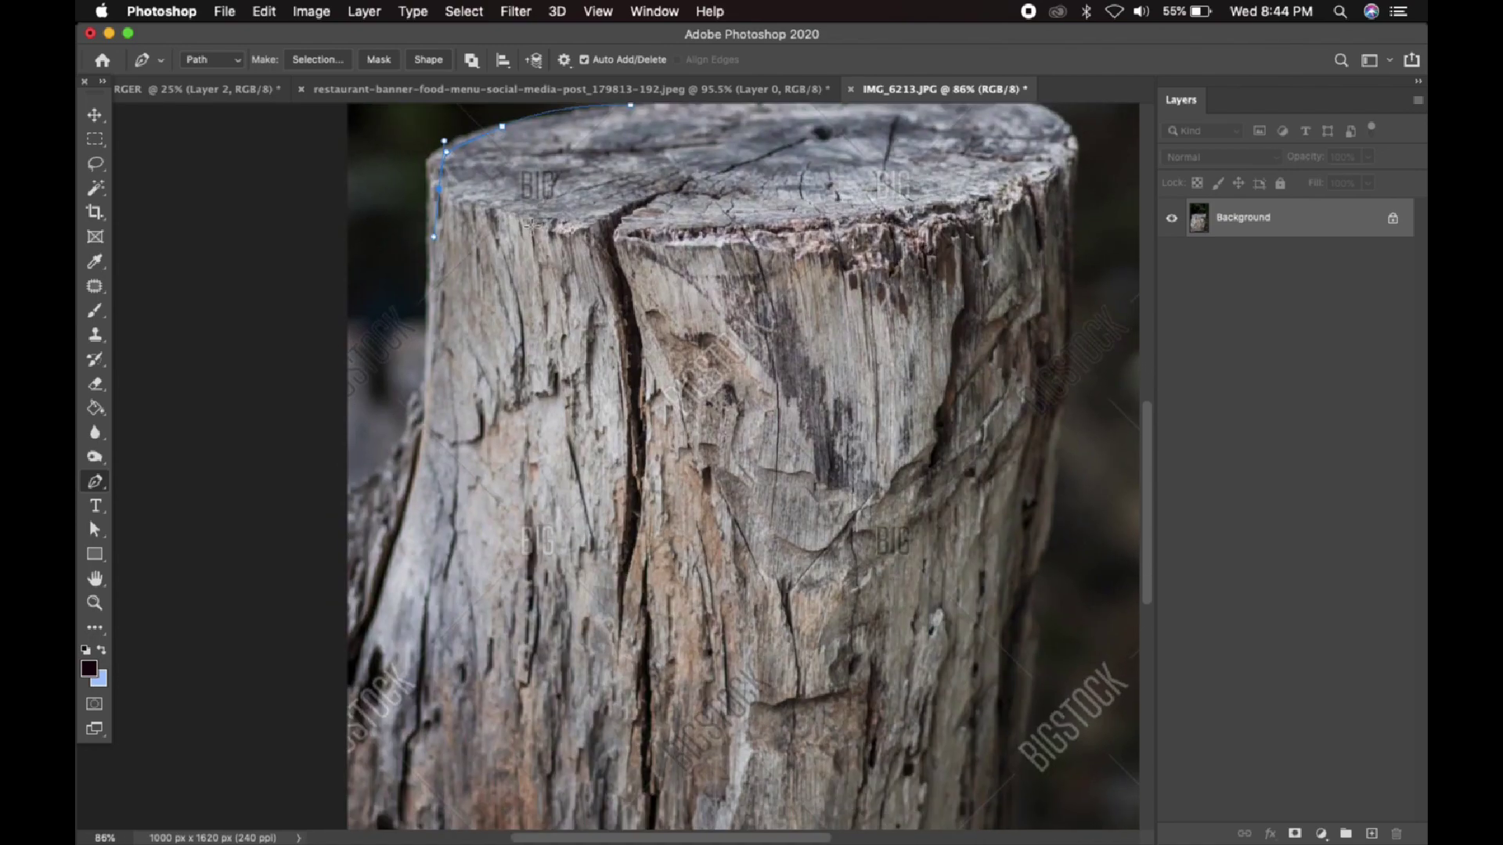
pyautogui.scroll(-10, 583, 540)
pyautogui.scroll(-3, 547, 508)
pyautogui.click(491, 423)
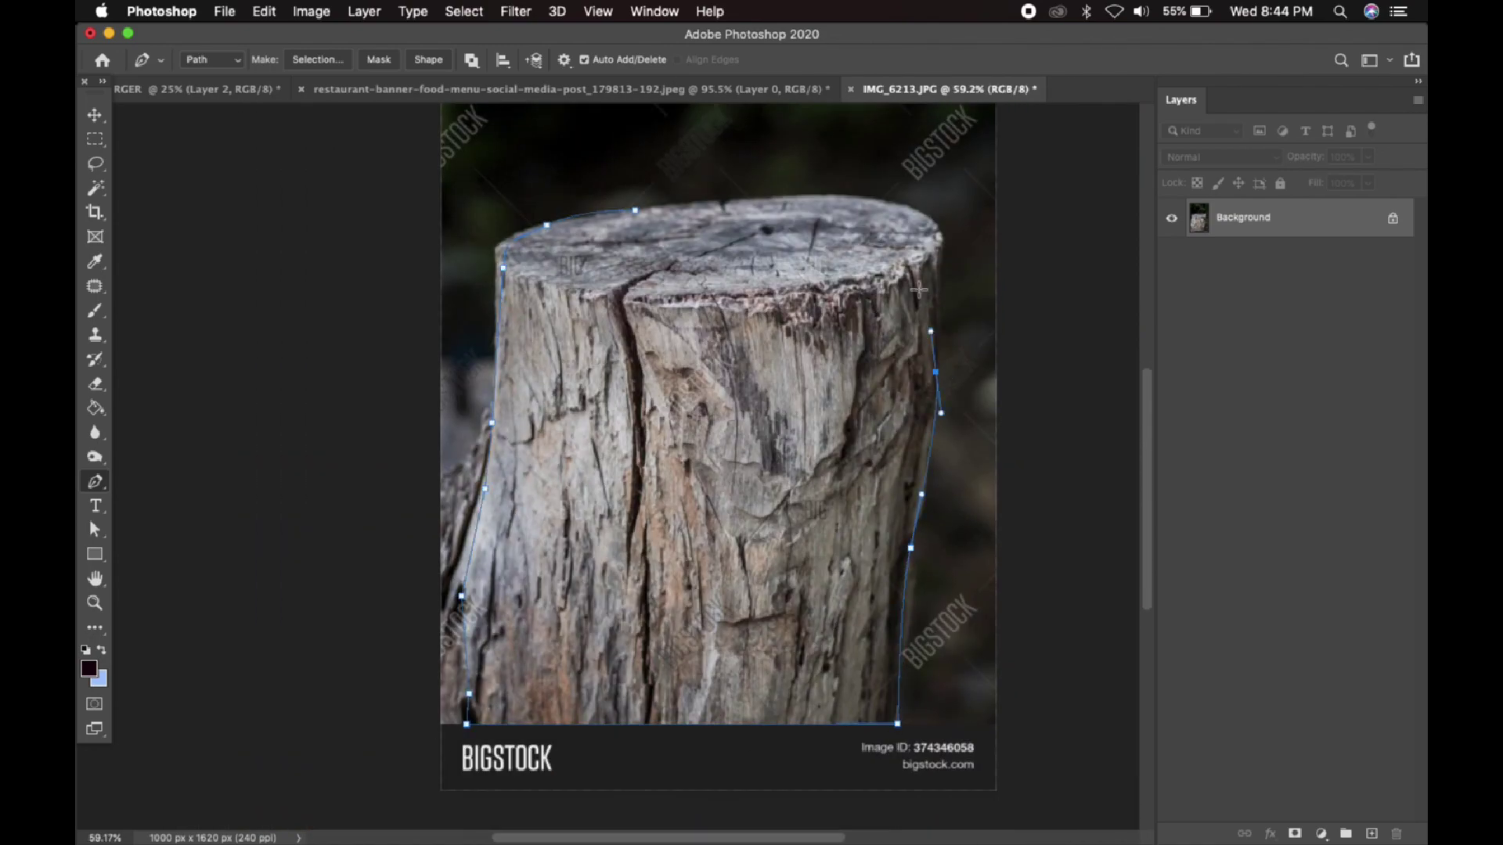
# Convert the stump path into a selection and turn the locked Background into an editable layer
pyautogui.rightClick(724, 290)
pyautogui.click(771, 369)
pyautogui.press('Return')
pyautogui.click(1393, 218)
pyautogui.scroll(-2, 1033, 447)
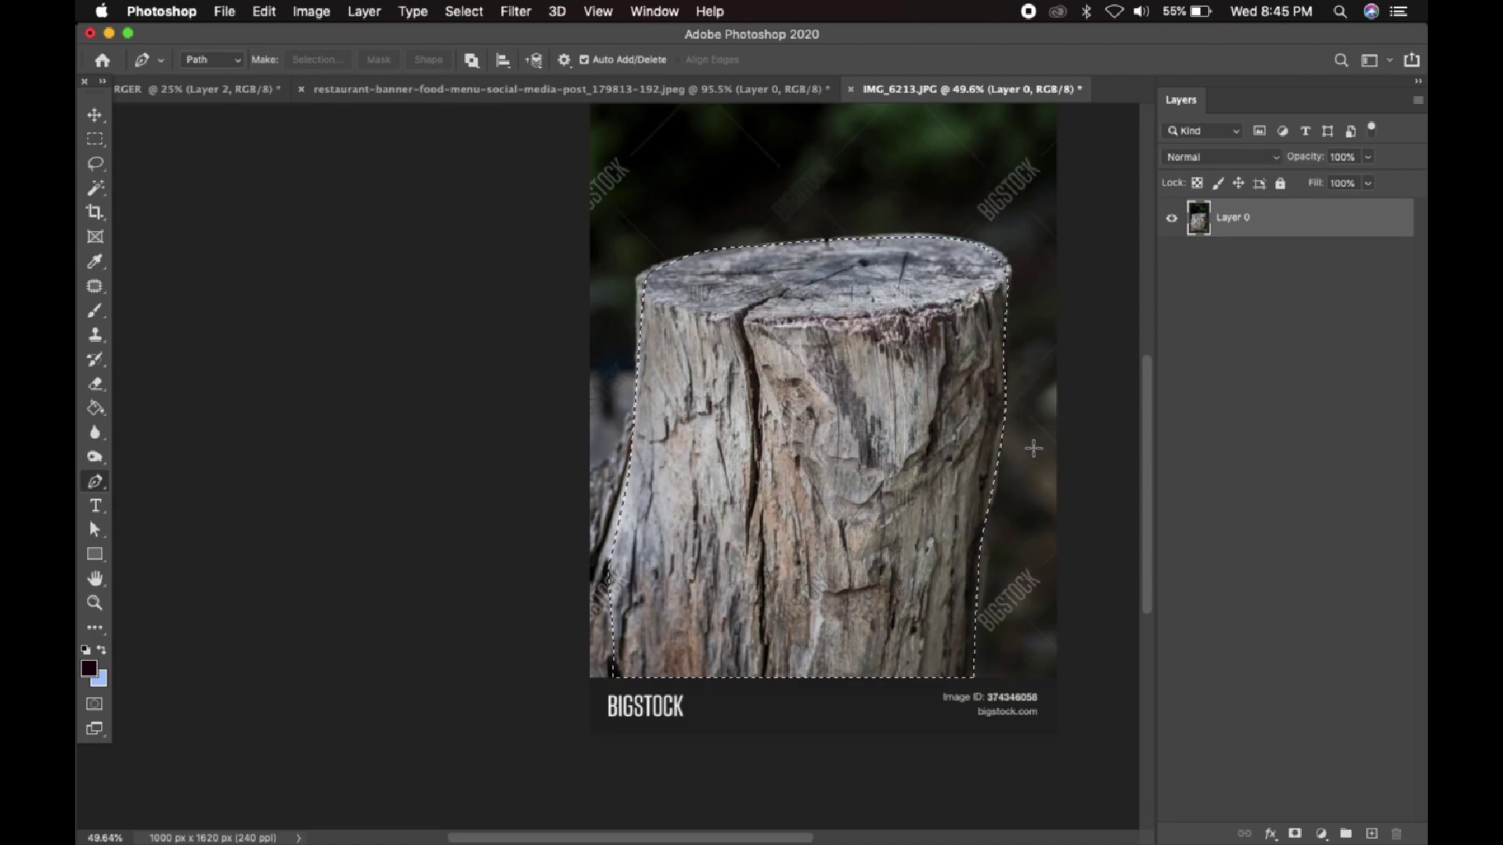
pyautogui.hscroll(5, 907, 383)
pyautogui.scroll(2, 787, 322)
# Invert the selection, delete the background around the stump, and deselect
pyautogui.click(464, 11)
pyautogui.click(480, 83)
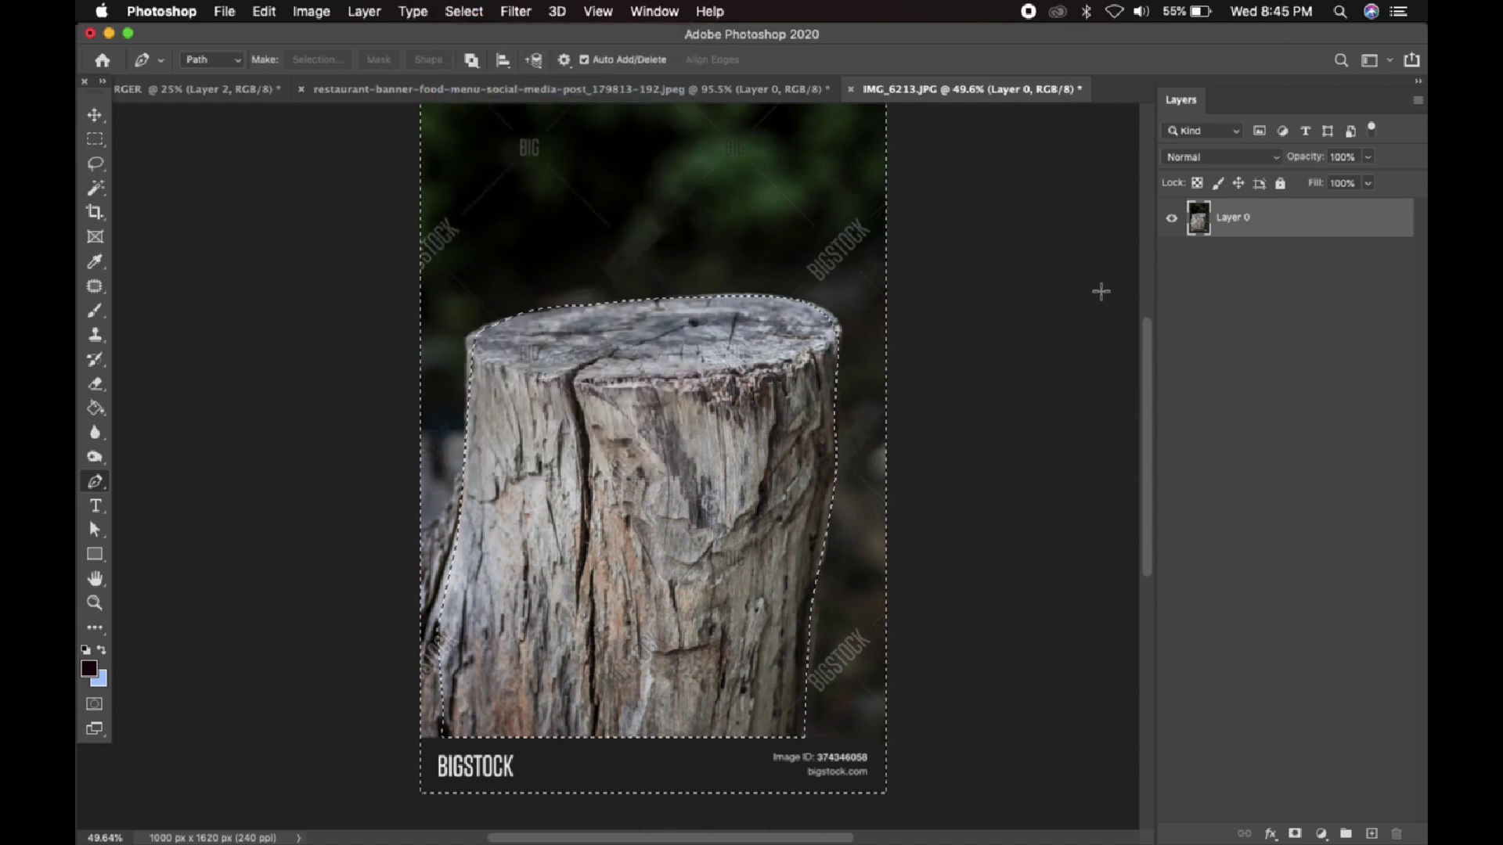
pyautogui.press('BackSpace')
pyautogui.press('super+d')
# Move the stump cutout into the BURGER document, onto the lower left of the dark canvas
pyautogui.click(94, 115)
pyautogui.scroll(2, 699, 462)
pyautogui.scroll(-2, 701, 461)
pyautogui.moveTo(717, 443); pyautogui.dragTo(479, 561)
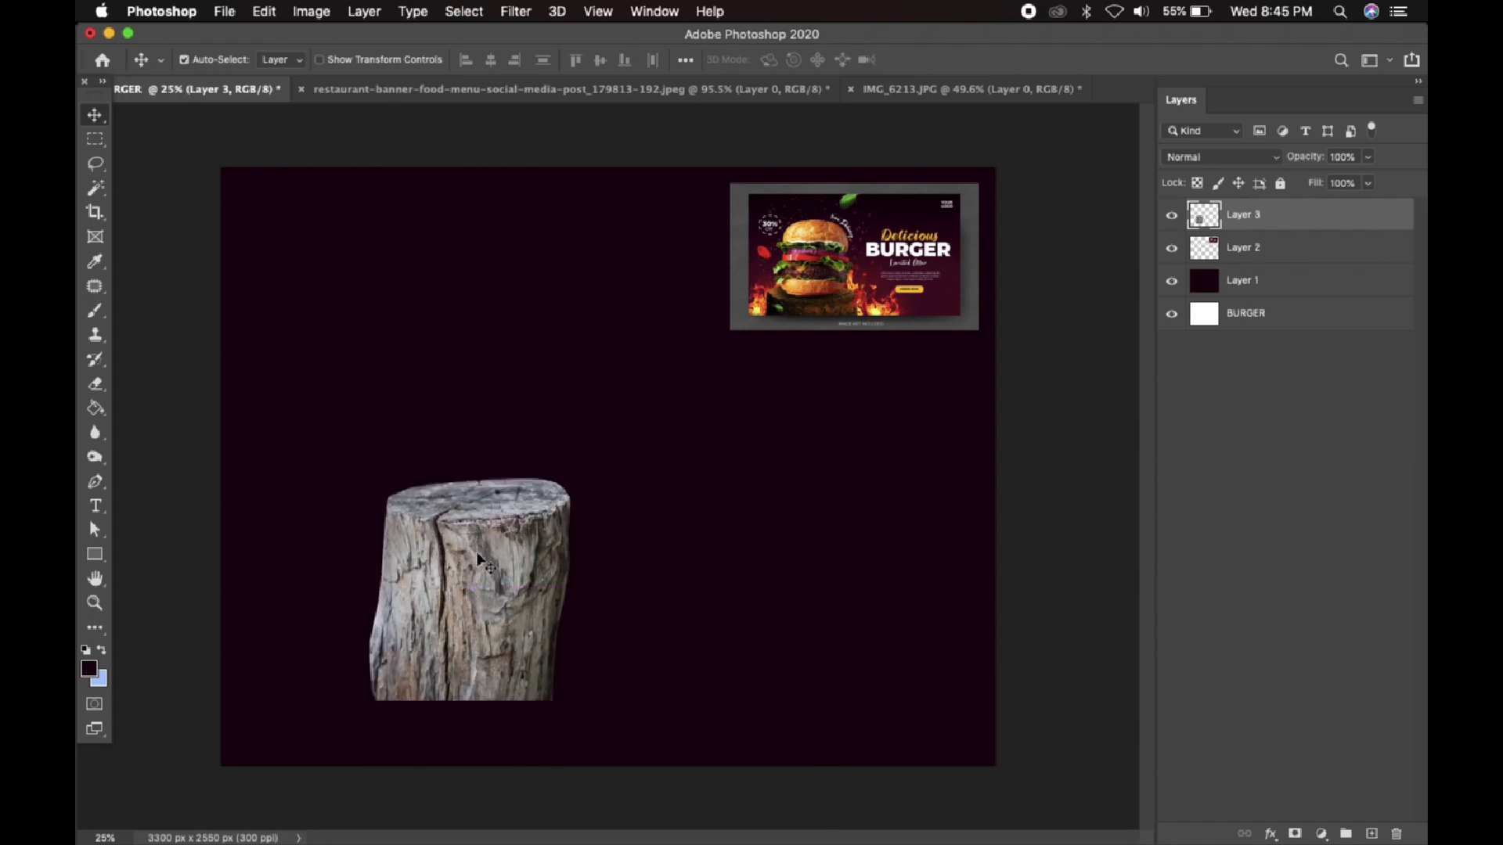
# Enlarge the stump with Free Transform and position it so its base meets the canvas's lower edge
pyautogui.press('super+t')
pyautogui.moveTo(569, 699); pyautogui.dragTo(647, 775)
pyautogui.moveTo(560, 529); pyautogui.dragTo(554, 646)
pyautogui.moveTo(641, 510); pyautogui.dragTo(669, 479)
pyautogui.moveTo(601, 538); pyautogui.dragTo(620, 527)
pyautogui.click(95, 115)
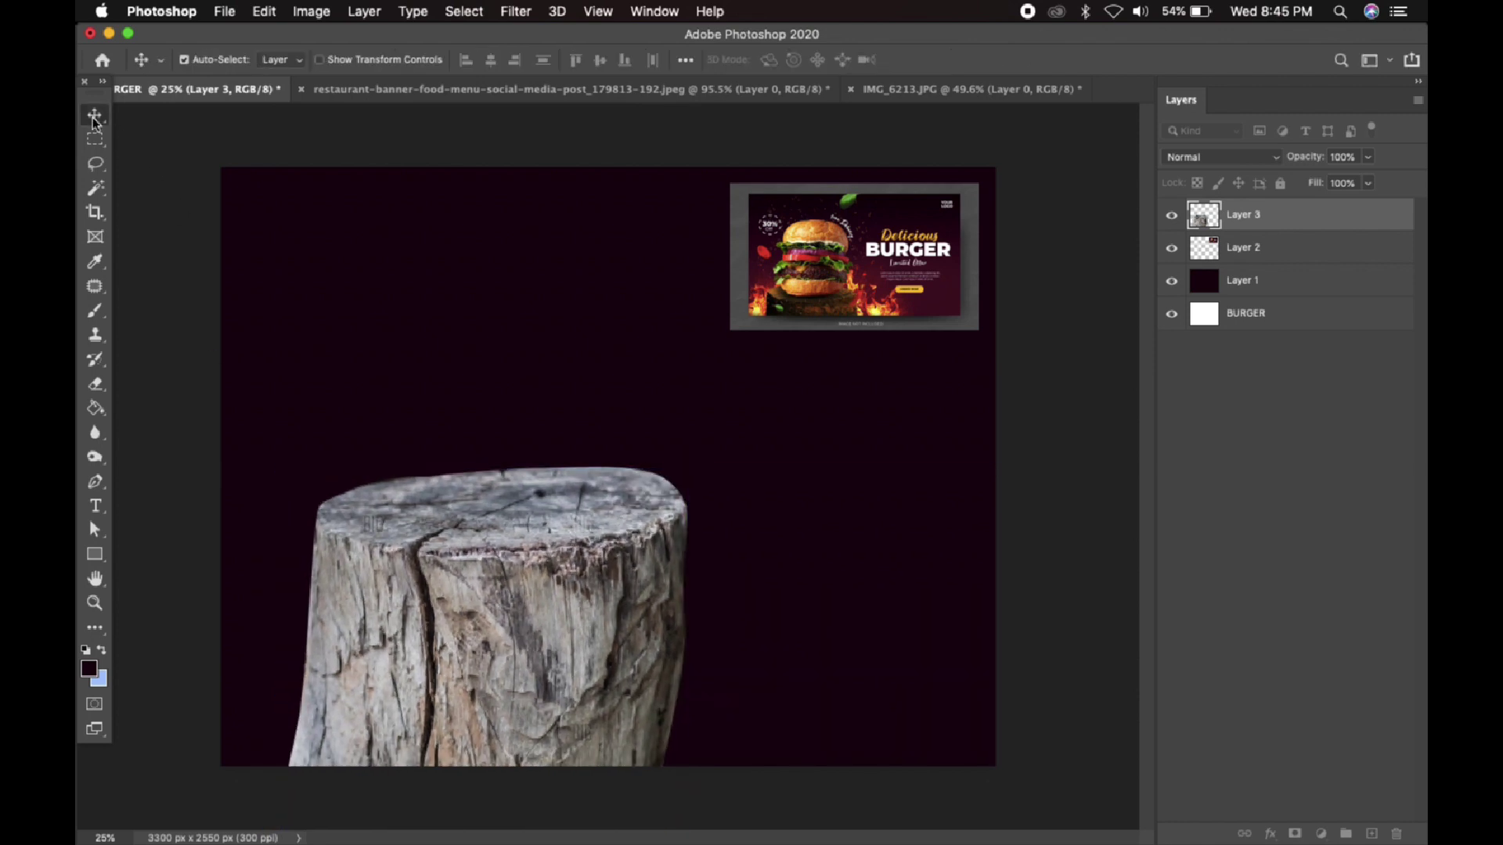
# Using the reference banner as a guide, flatten, slightly skew and lower the stump with Free Transform in the BURGER document
pyautogui.click(969, 94)
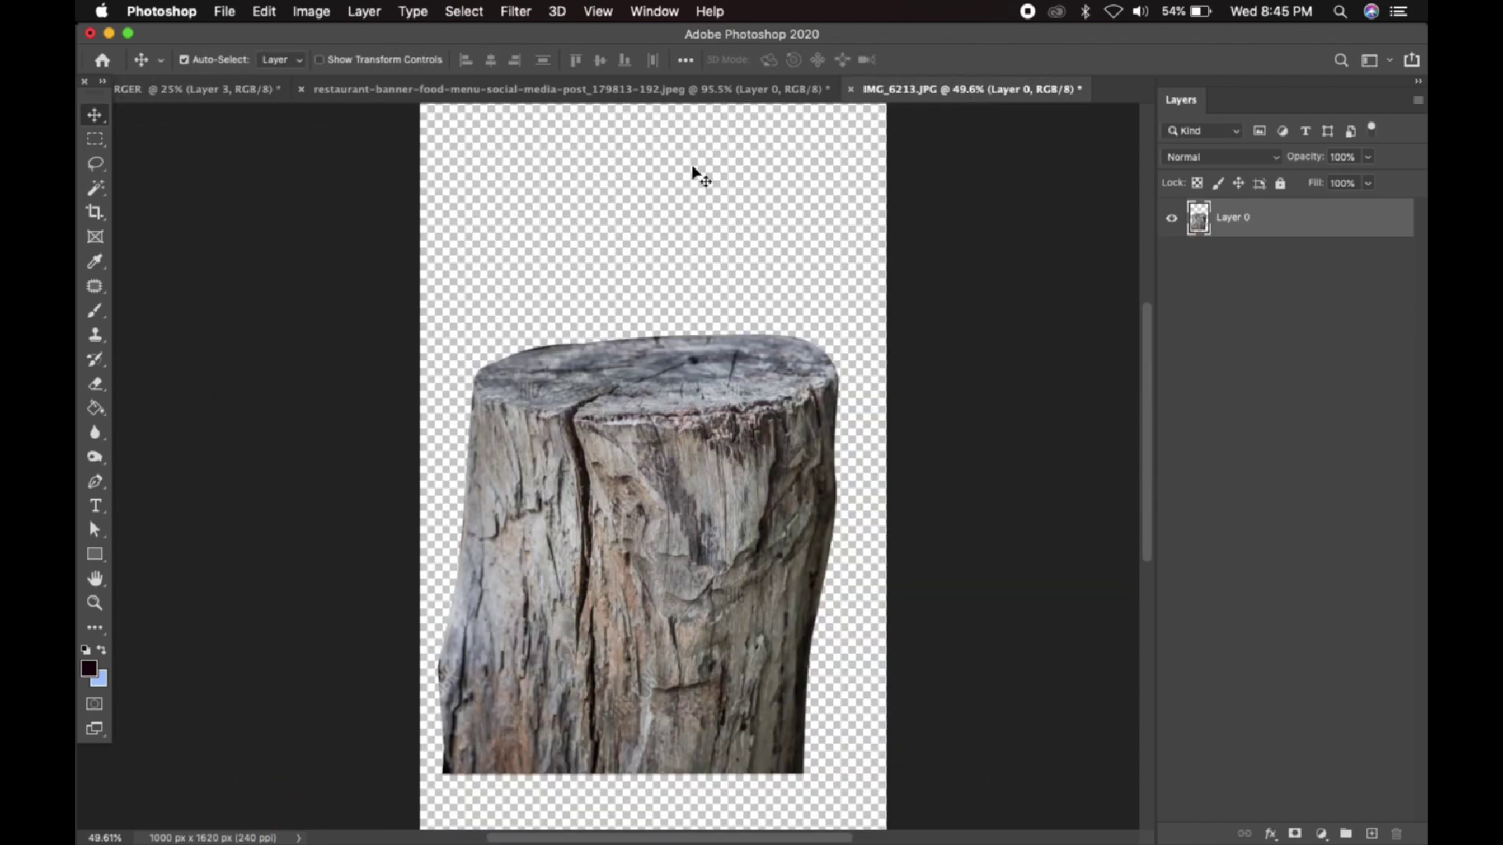
pyautogui.click(548, 89)
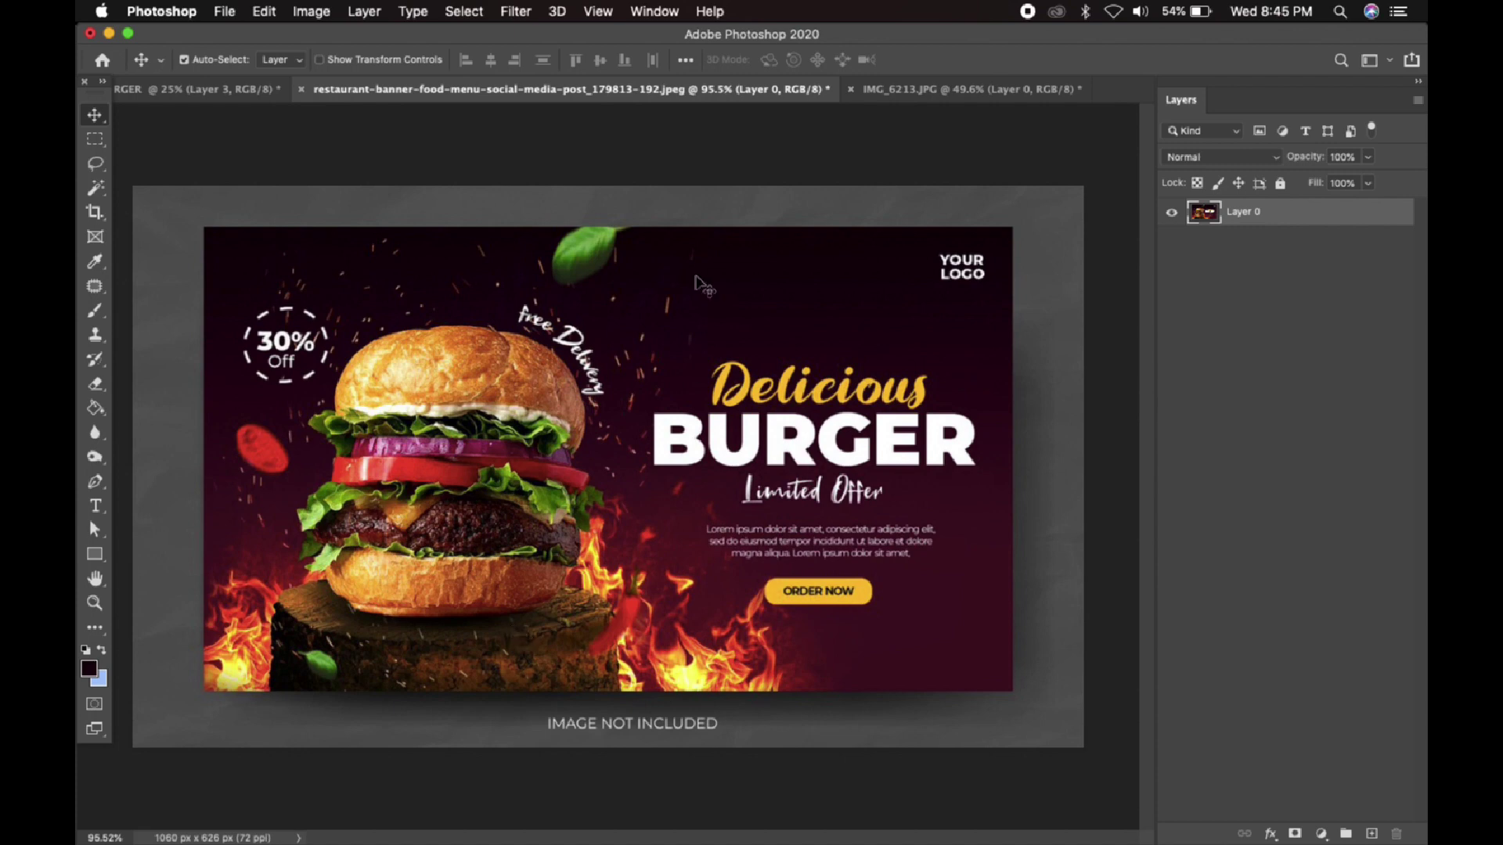
pyautogui.click(202, 90)
pyautogui.press('super+t')
pyautogui.rightClick(619, 559)
pyautogui.click(636, 576)
pyautogui.moveTo(484, 470); pyautogui.dragTo(475, 497)
pyautogui.moveTo(682, 706); pyautogui.dragTo(669, 709)
pyautogui.moveTo(663, 496); pyautogui.dragTo(659, 514)
pyautogui.moveTo(270, 495); pyautogui.dragTo(272, 500)
pyautogui.moveTo(668, 715); pyautogui.dragTo(667, 710)
pyautogui.moveTo(466, 506); pyautogui.dragTo(464, 530)
pyautogui.moveTo(656, 532); pyautogui.dragTo(667, 529)
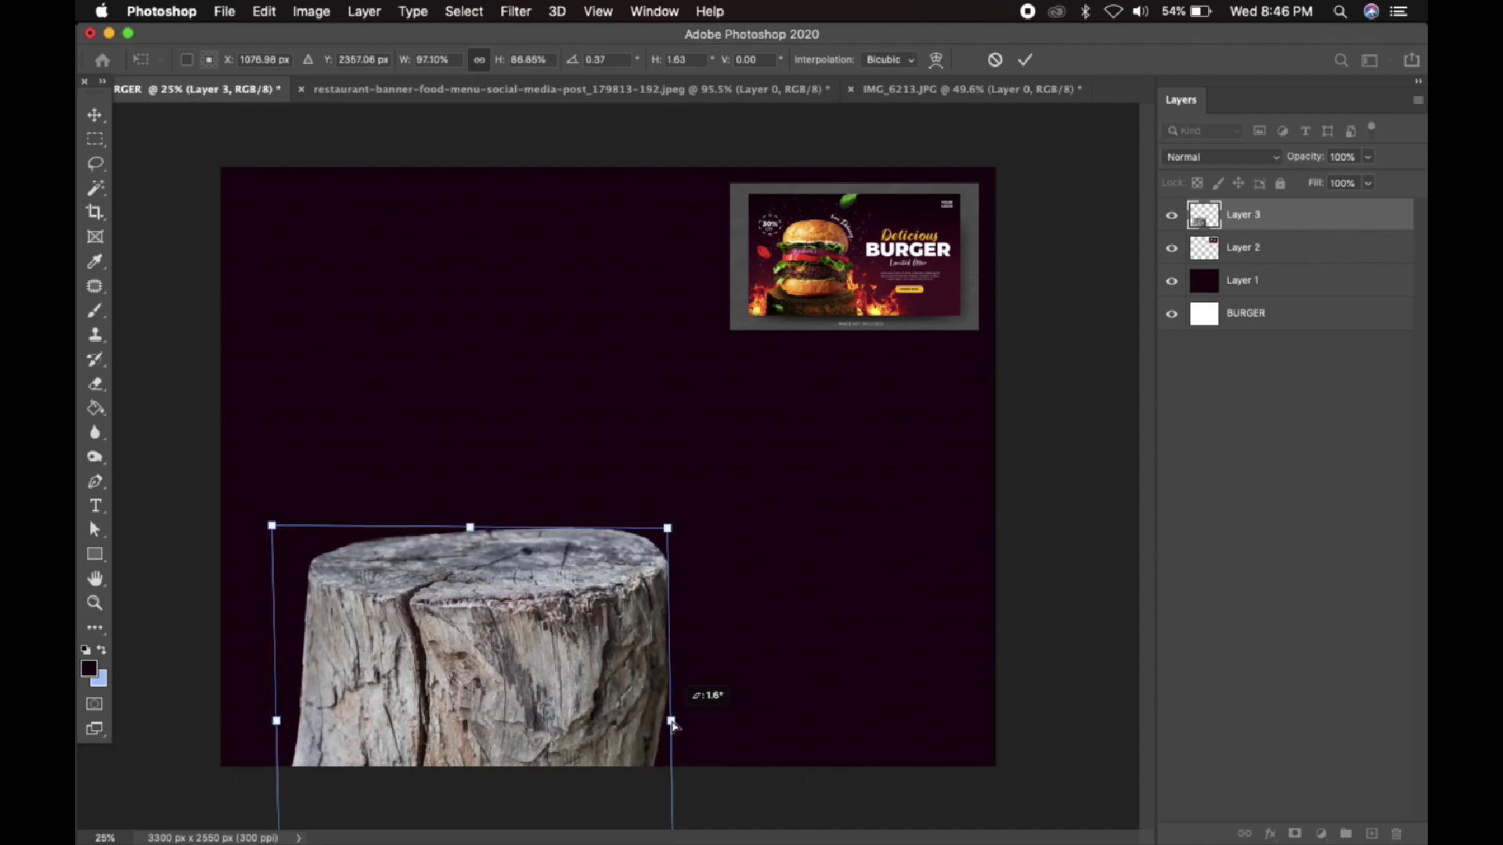
pyautogui.moveTo(268, 525); pyautogui.dragTo(255, 516)
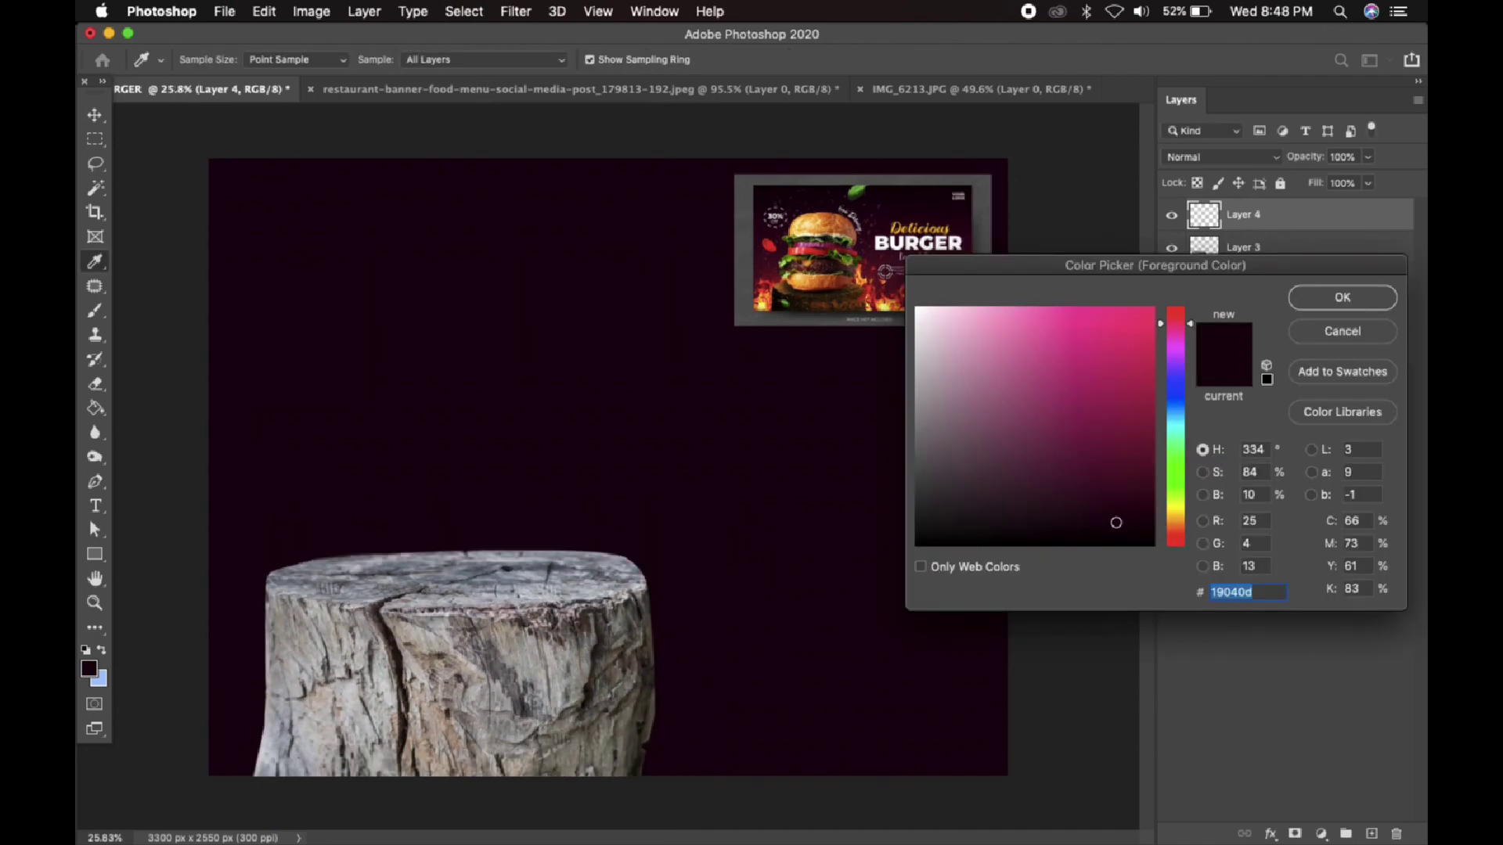
# Paint a soft dark red spot on Layer 4 with the 400 px brush and move it just above the stump
pyautogui.click(1341, 298)
pyautogui.press('b')
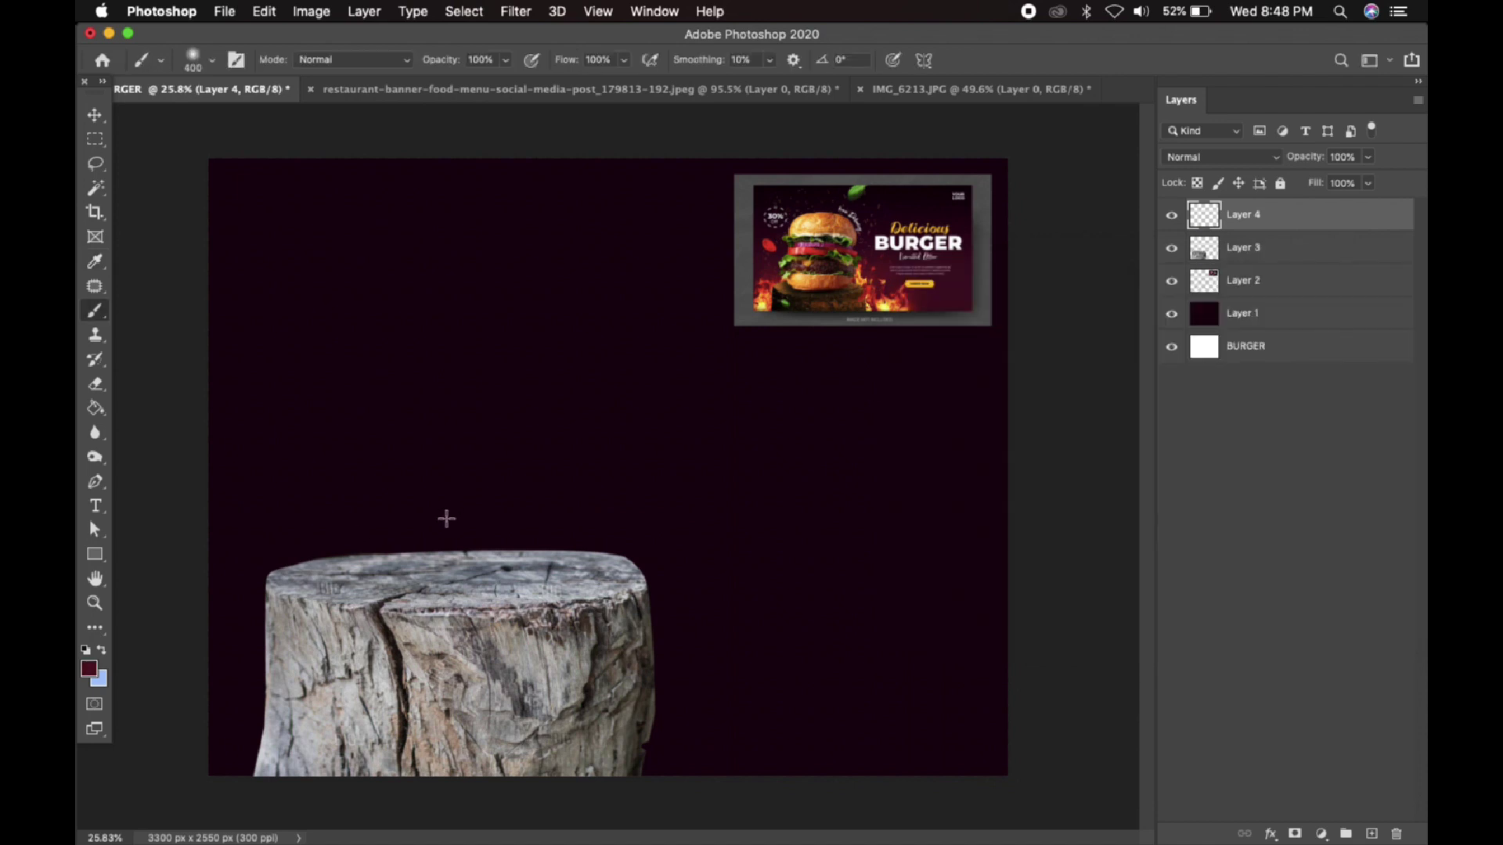
pyautogui.click(472, 523)
pyautogui.hotkey('ctrl', 'z')
pyautogui.click(718, 499)
pyautogui.press('v')
pyautogui.moveTo(718, 500)
pyautogui.mouseDown()
pyautogui.moveTo(577, 477)
pyautogui.moveTo(480, 522)
pyautogui.mouseUp()
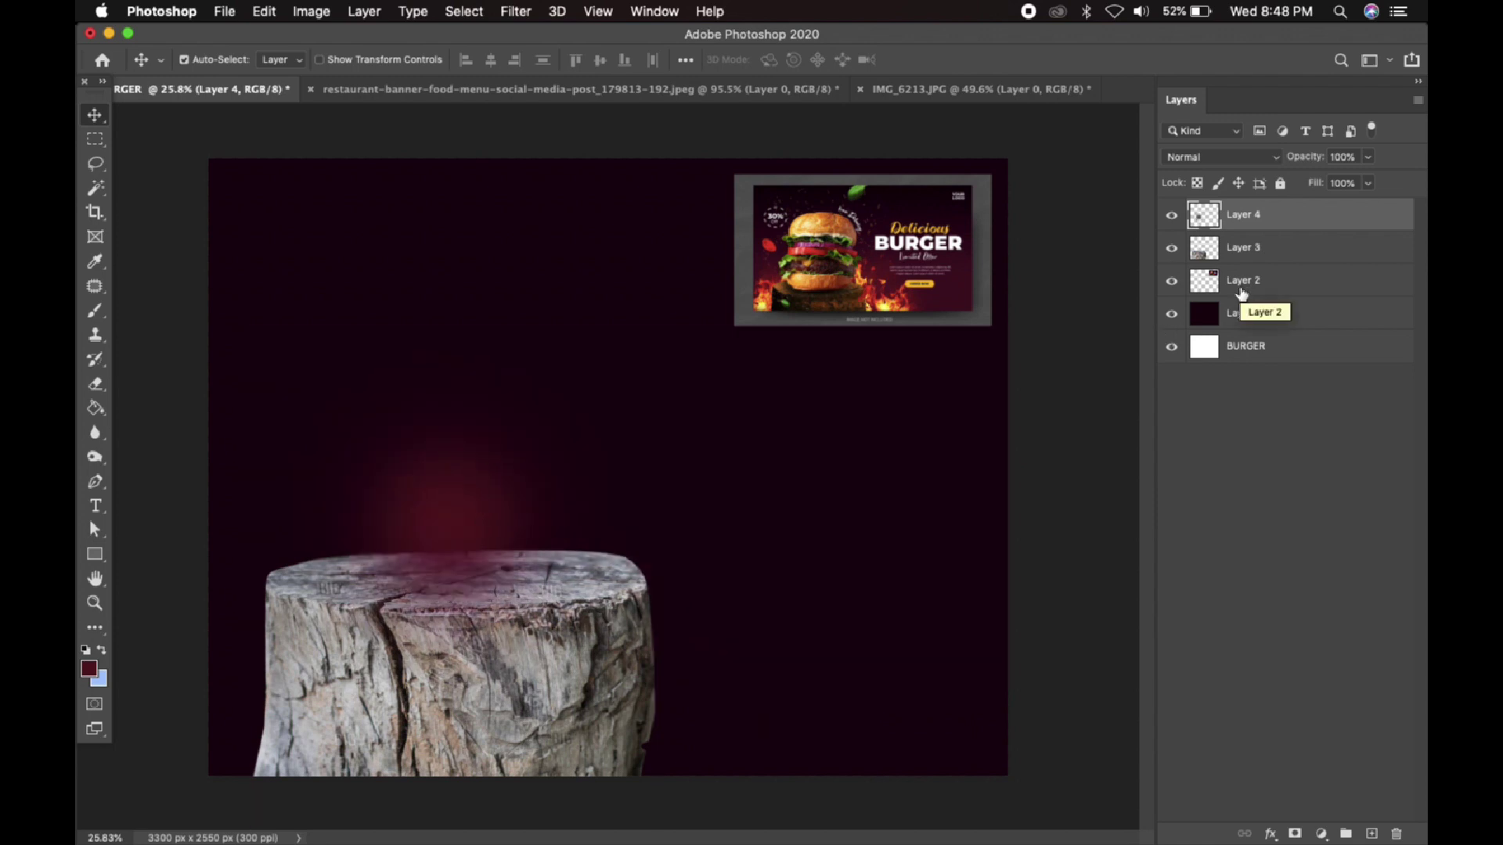
# Place the red glow layer beneath the stump layer and enlarge the glow behind the stump's top
pyautogui.press('super+bracketleft')
pyautogui.press('super+t')
pyautogui.moveTo(644, 323); pyautogui.dragTo(755, 211)
pyautogui.moveTo(544, 414); pyautogui.dragTo(428, 548)
pyautogui.moveTo(642, 345); pyautogui.dragTo(825, 162)
pyautogui.moveTo(480, 162); pyautogui.dragTo(480, 325)
pyautogui.moveTo(510, 461); pyautogui.dragTo(548, 385)
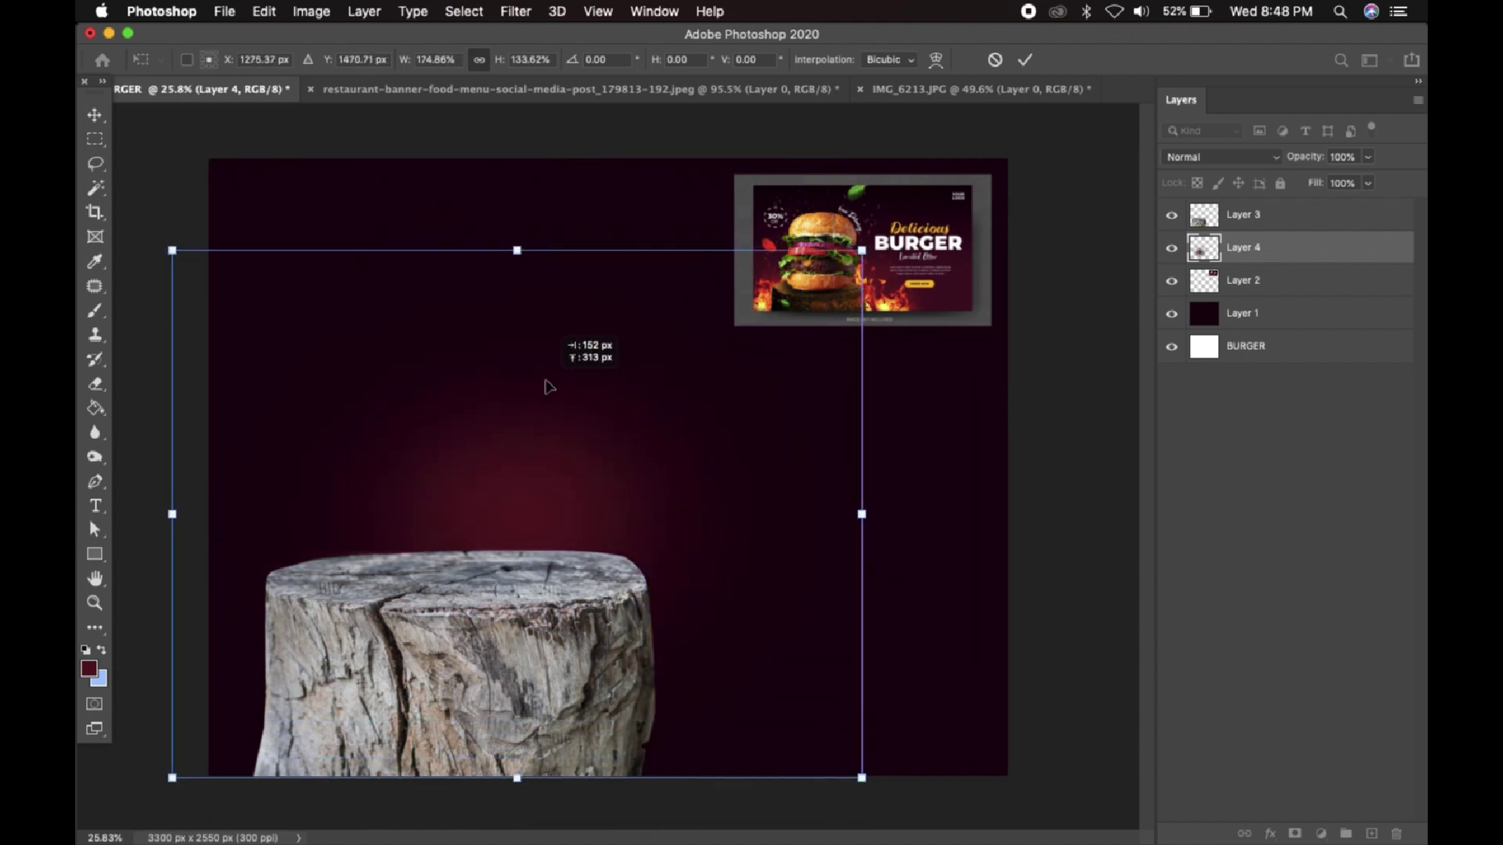
# Stretch the red glow wider beyond the canvas edges and tilt it slightly behind the stump
pyautogui.moveTo(864, 516); pyautogui.dragTo(1077, 641)
pyautogui.moveTo(774, 490); pyautogui.dragTo(680, 536)
pyautogui.moveTo(541, 215)
pyautogui.mouseDown()
pyautogui.moveTo(504, 176)
pyautogui.moveTo(527, 222)
pyautogui.mouseUp()
pyautogui.moveTo(508, 470); pyautogui.dragTo(490, 439)
pyautogui.moveTo(958, 526); pyautogui.dragTo(1127, 540)
pyautogui.moveTo(590, 192); pyautogui.dragTo(559, 312)
# Slant and widen the red glow to about 346% width and 186% height, centering it behind the stump
pyautogui.rightClick(612, 347)
pyautogui.click(666, 435)
pyautogui.moveTo(562, 458); pyautogui.dragTo(533, 395)
pyautogui.moveTo(1053, 530); pyautogui.dragTo(1267, 631)
pyautogui.moveTo(628, 292); pyautogui.dragTo(608, 185)
pyautogui.scroll(-5, 570, 479)
pyautogui.moveTo(343, 470); pyautogui.dragTo(268, 479)
pyautogui.moveTo(571, 339); pyautogui.dragTo(574, 305)
pyautogui.moveTo(553, 486); pyautogui.dragTo(554, 507)
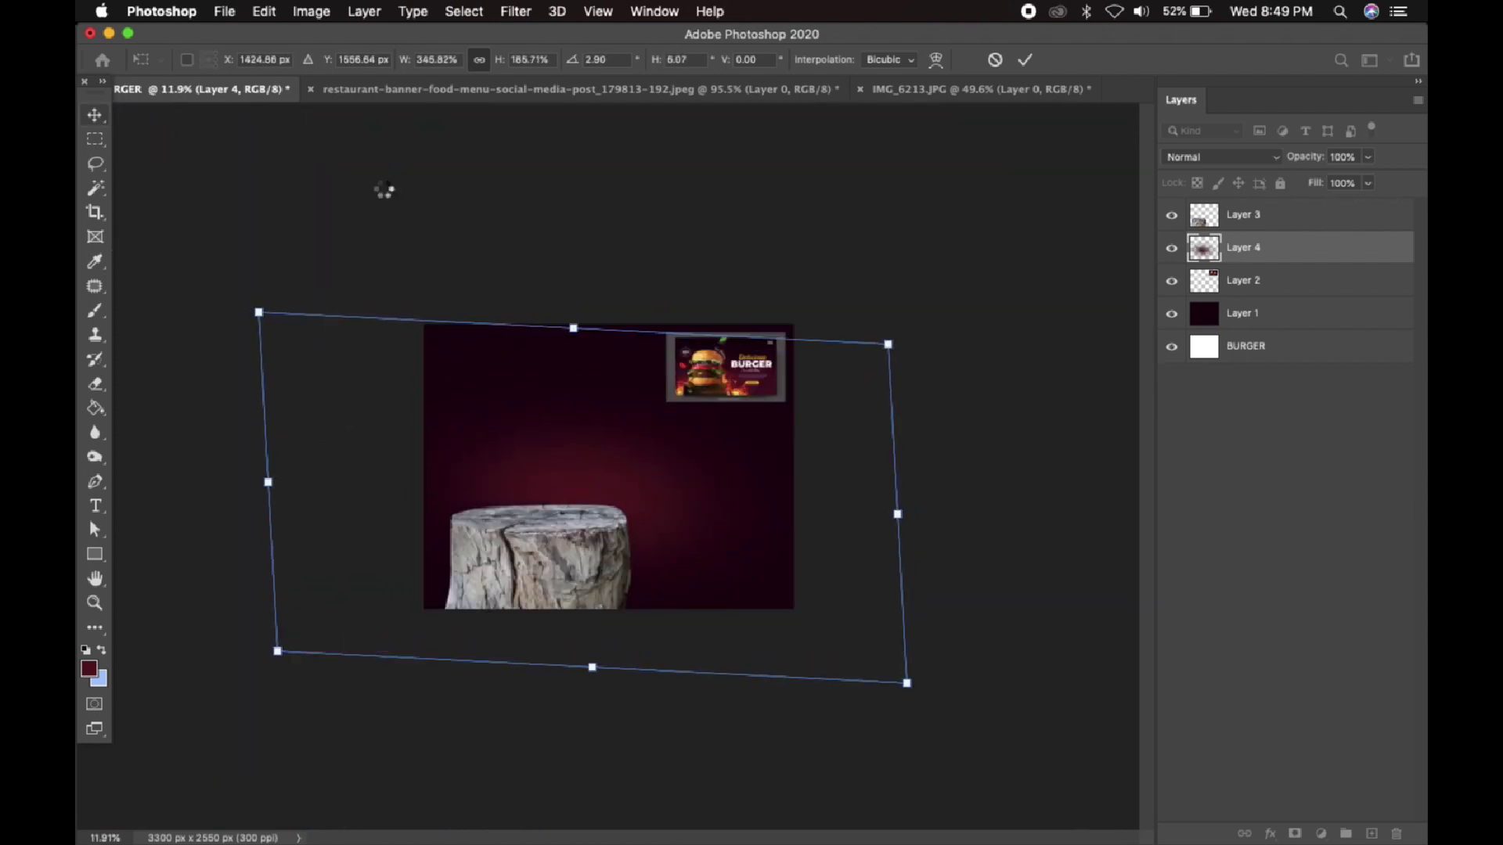
pyautogui.scroll(4, 580, 436)
# Darken the stump layer with a Curves adjustment
pyautogui.click(552, 646)
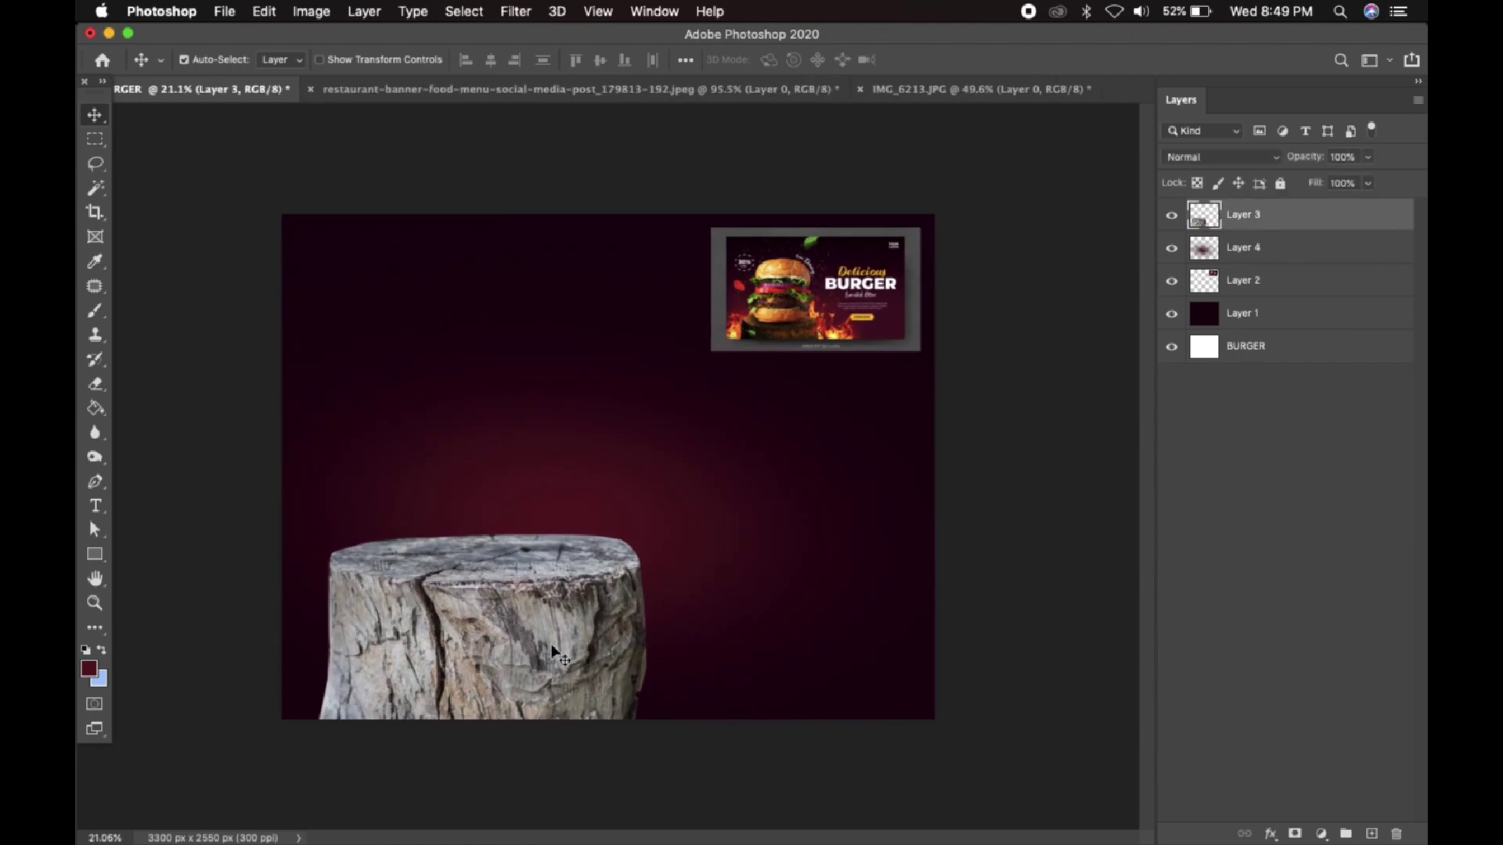
pyautogui.press('super+m')
pyautogui.moveTo(928, 291); pyautogui.dragTo(960, 309)
pyautogui.click(1288, 130)
pyautogui.click(691, 557)
pyautogui.scroll(1, 634, 531)
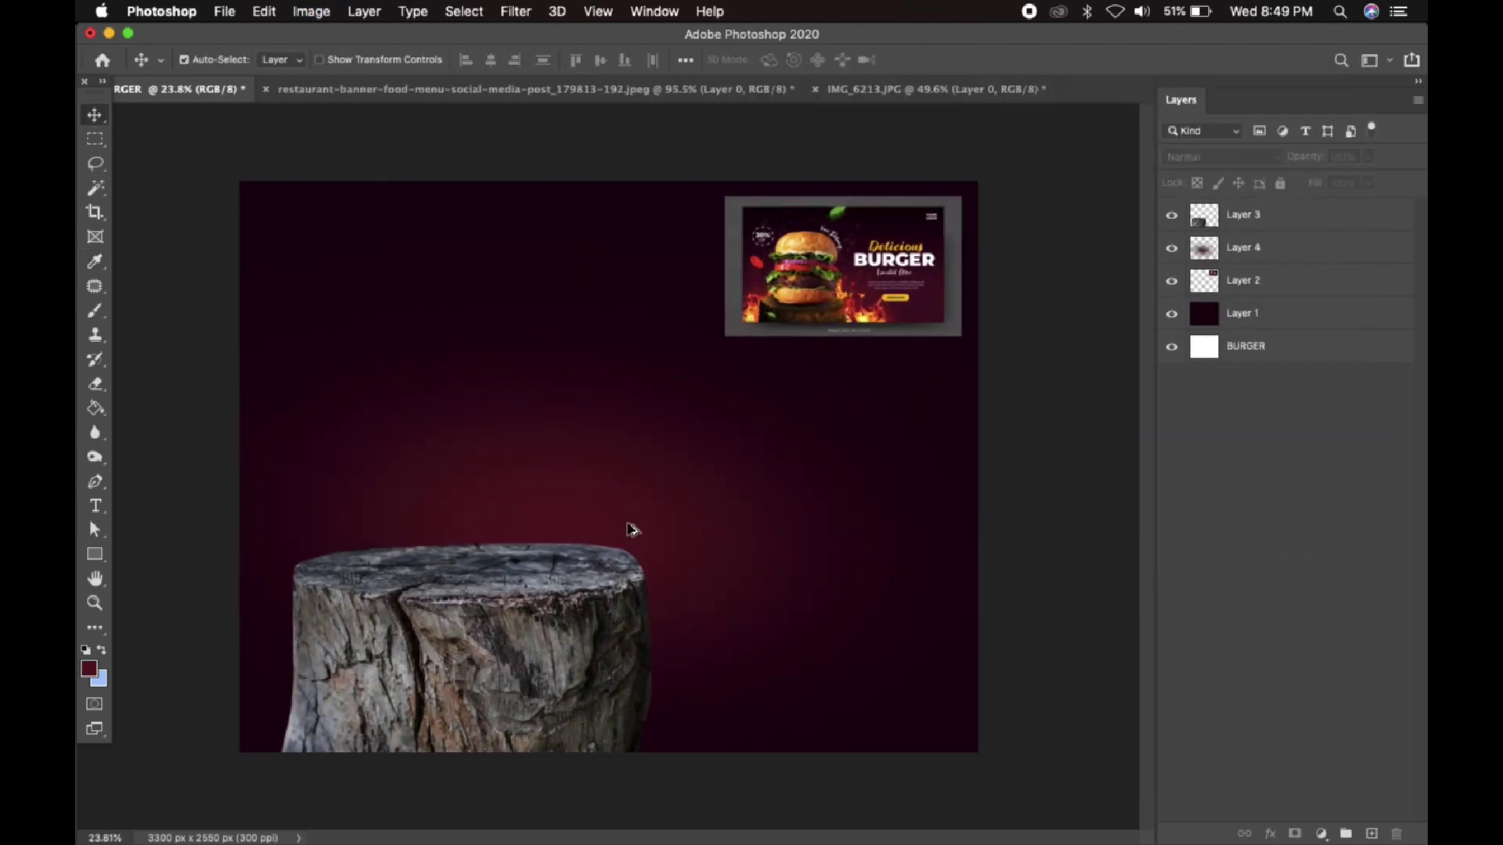
pyautogui.scroll(1, 633, 530)
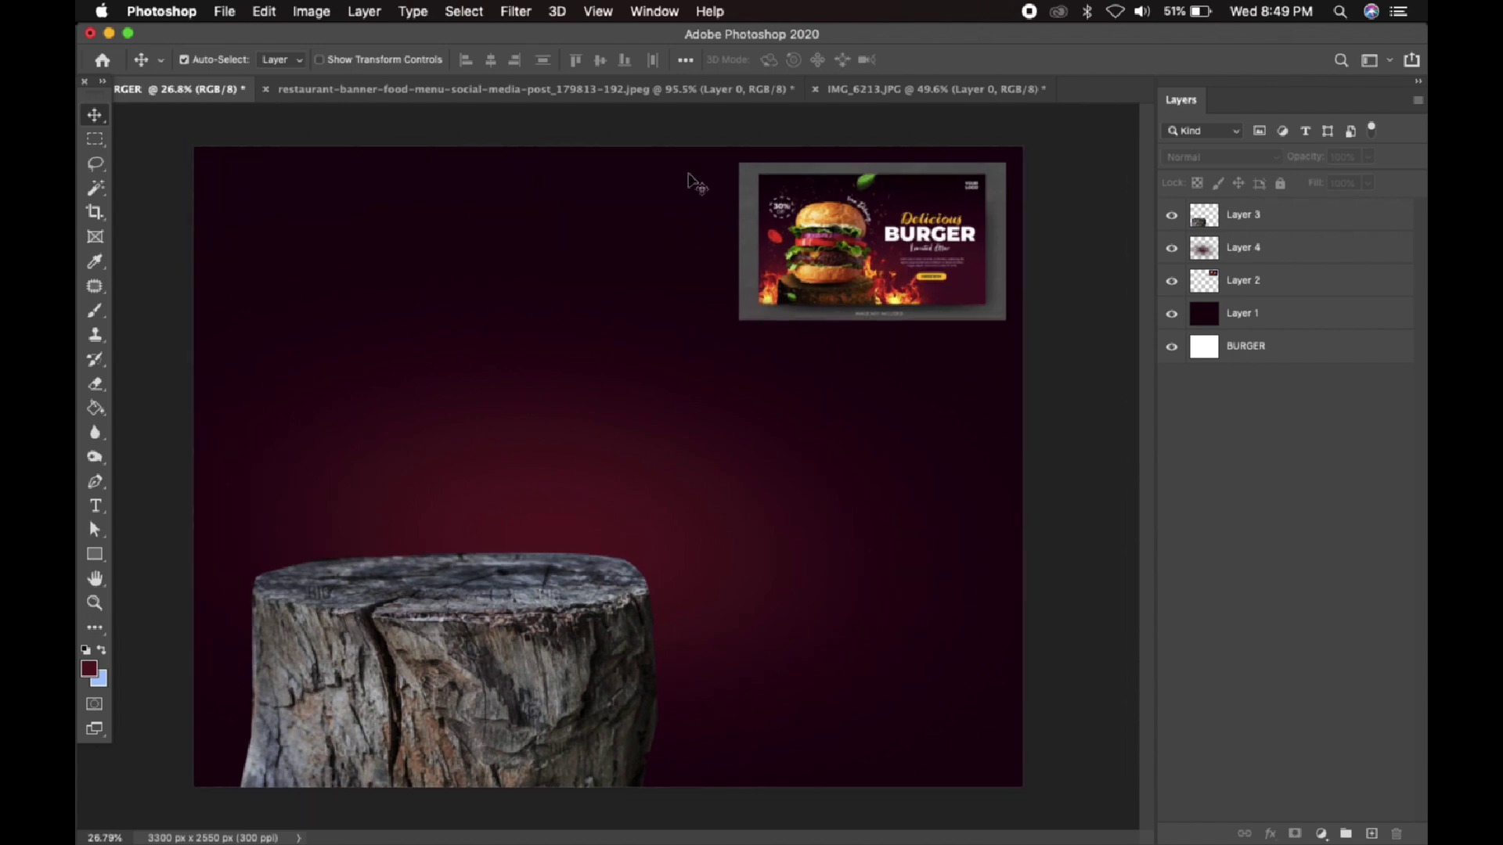
# Open IMG_6212.JPG from the BURGER folder in Photoshop and turn its locked Background into an editable layer
pyautogui.click(632, 91)
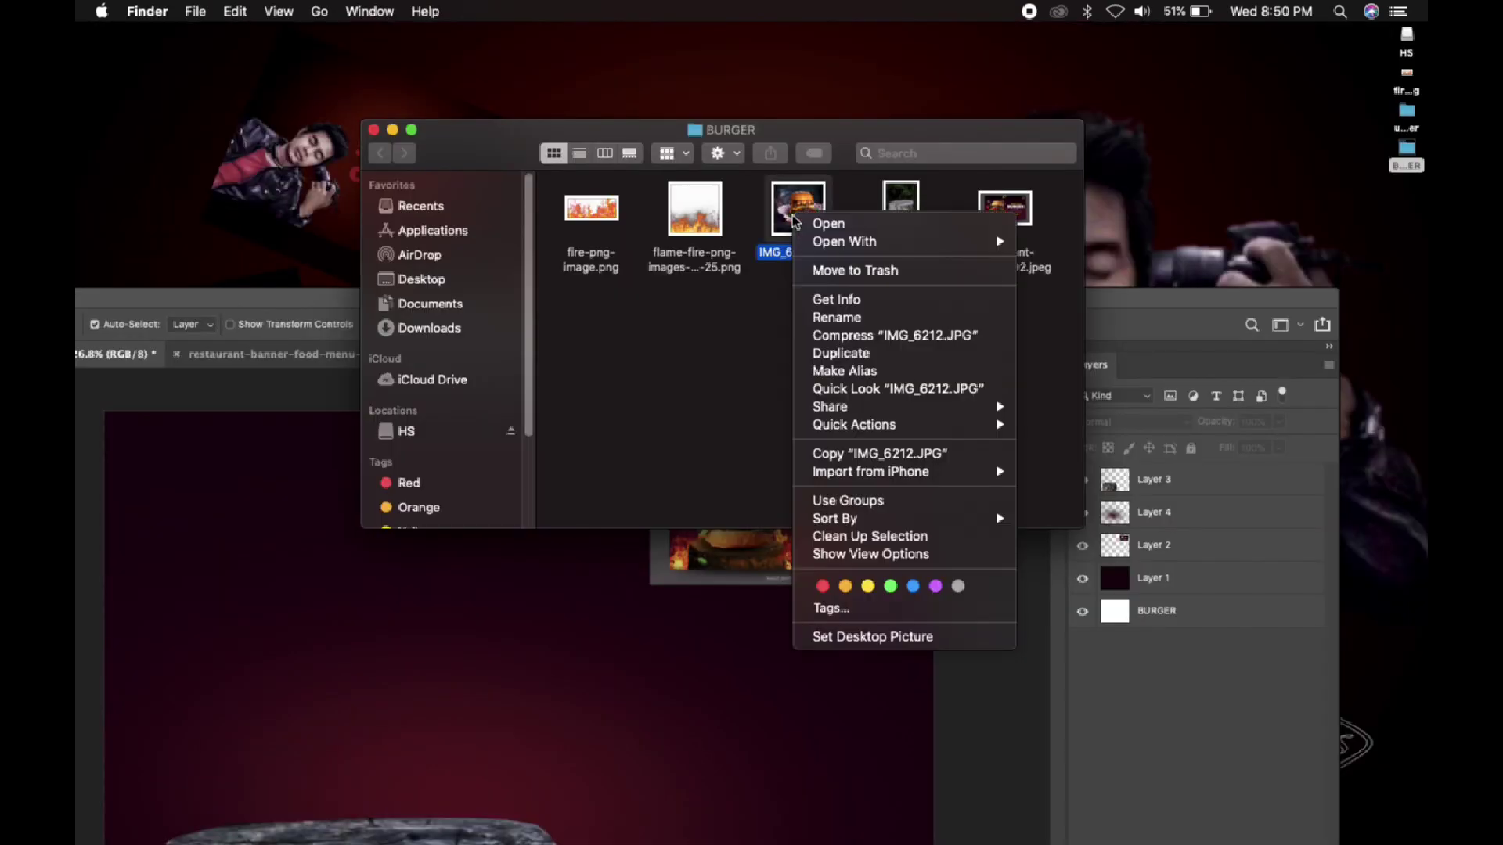
pyautogui.moveTo(866, 238)
pyautogui.click(1140, 282)
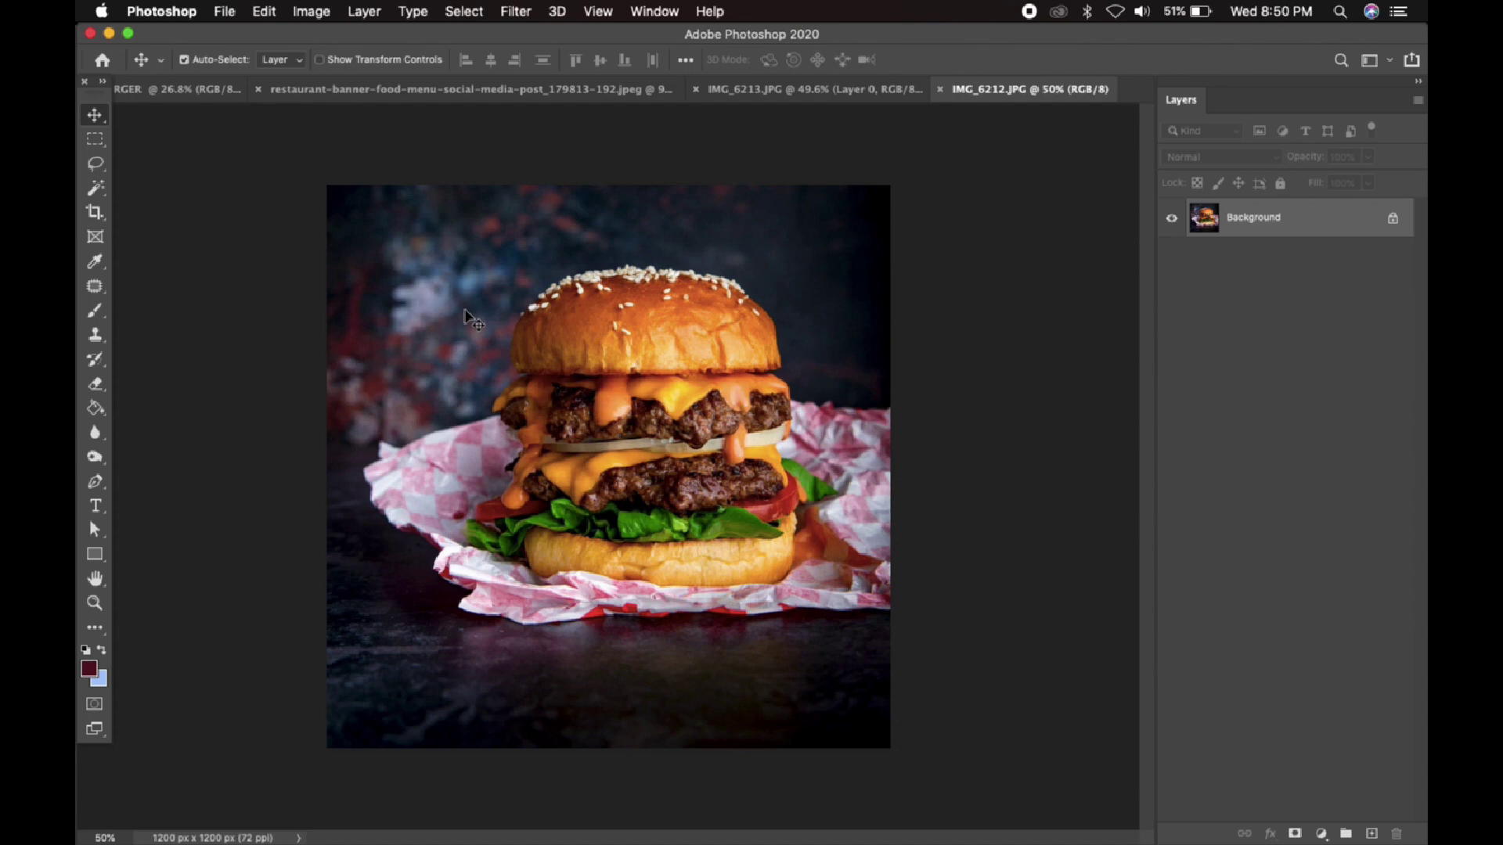
pyautogui.doubleClick(1291, 218)
pyautogui.click(915, 395)
pyautogui.scroll(2, 748, 401)
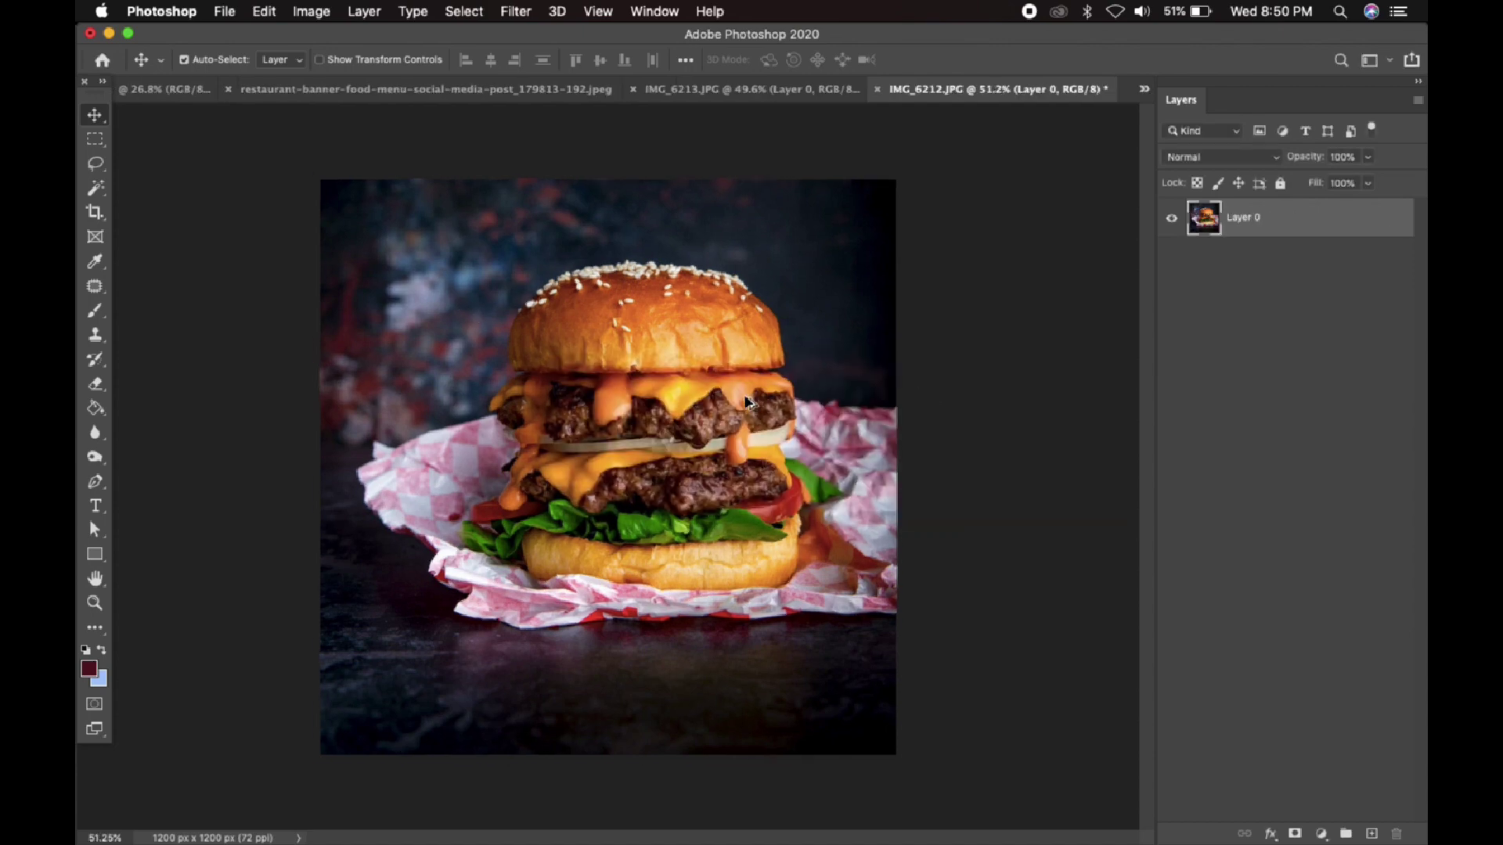
# Check the reference banner, and trace the burger's outline in IMG_6212.JPG with the Pen tool
pyautogui.click(696, 91)
pyautogui.click(429, 91)
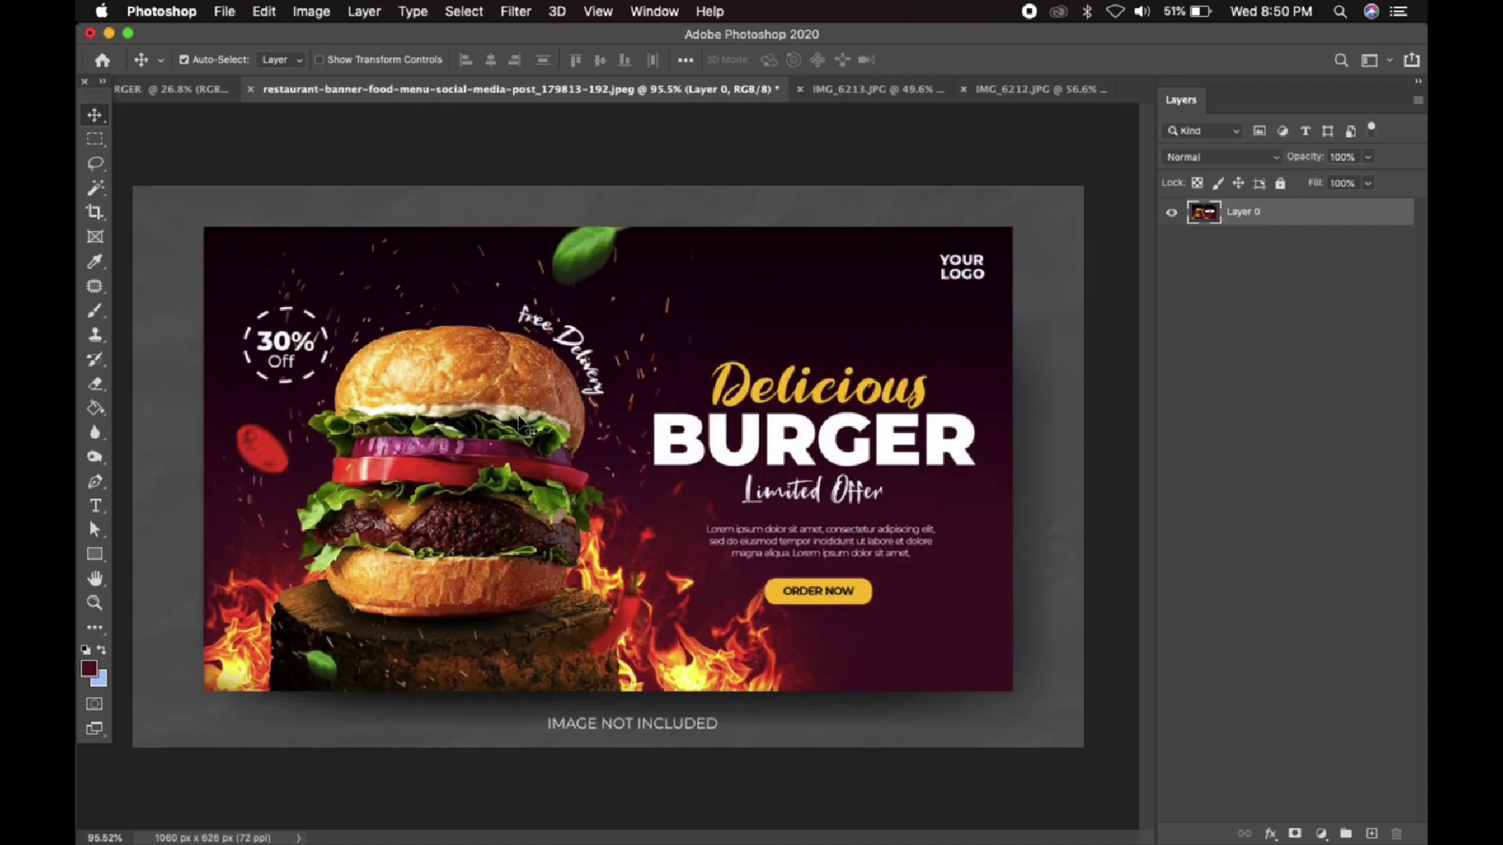
pyautogui.click(850, 90)
pyautogui.click(1033, 89)
pyautogui.scroll(2, 681, 366)
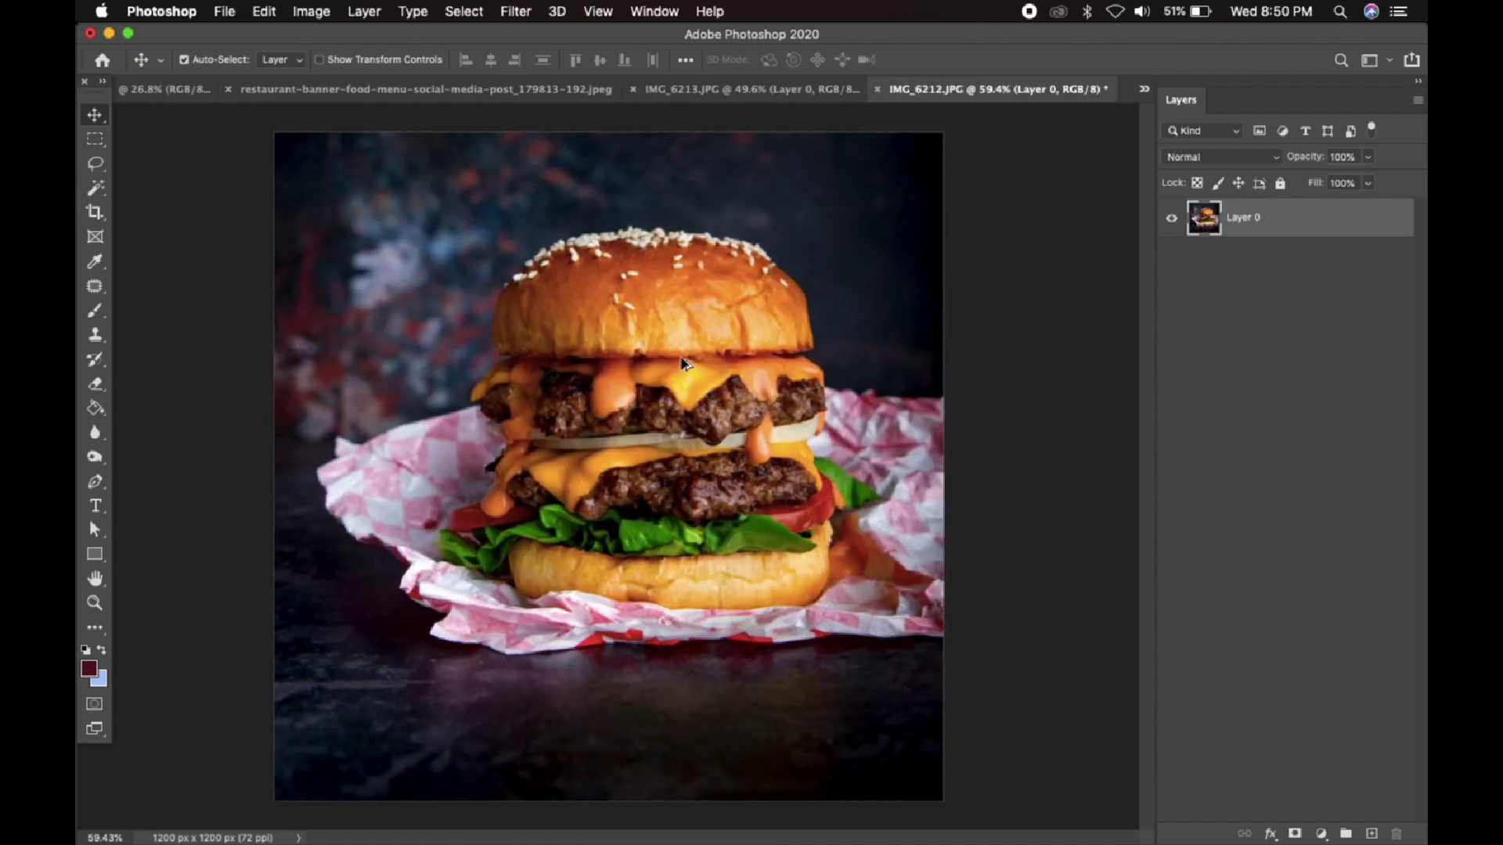
pyautogui.scroll(2, 681, 366)
pyautogui.press('p')
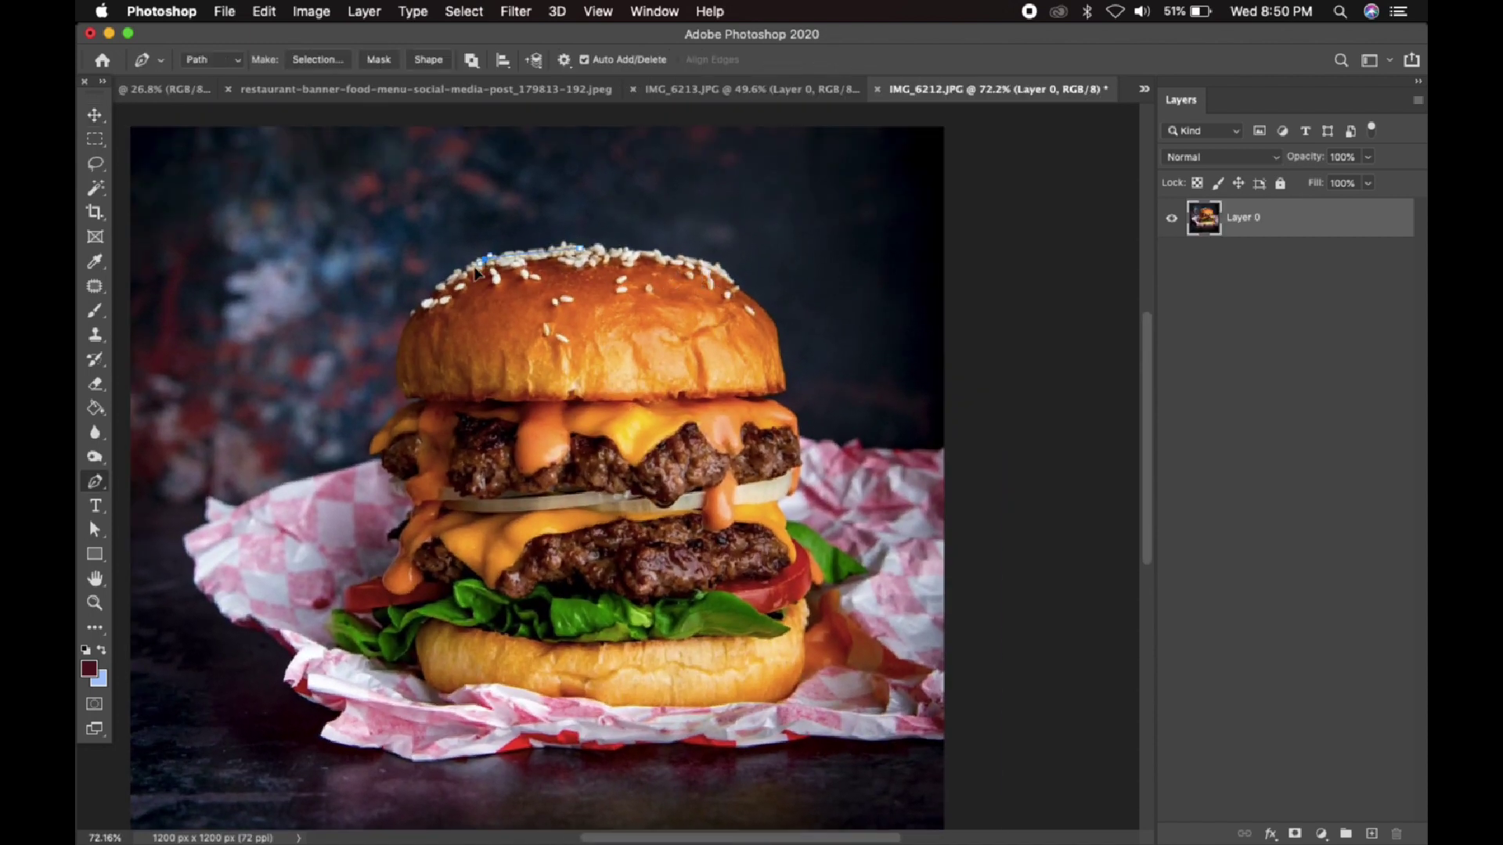
pyautogui.scroll(10, 459, 276)
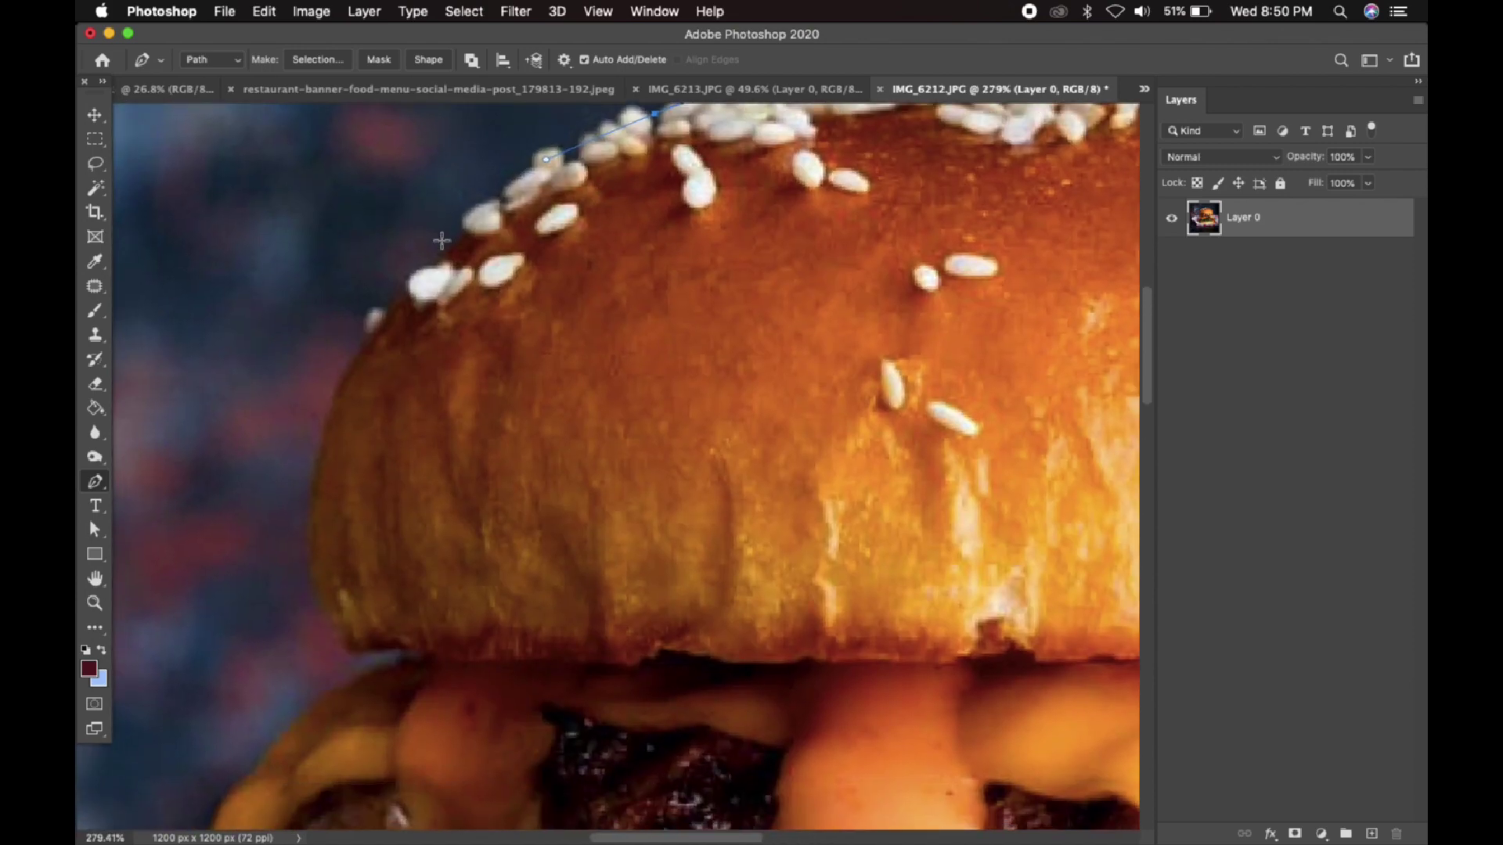
pyautogui.moveTo(339, 469); pyautogui.dragTo(425, 271)
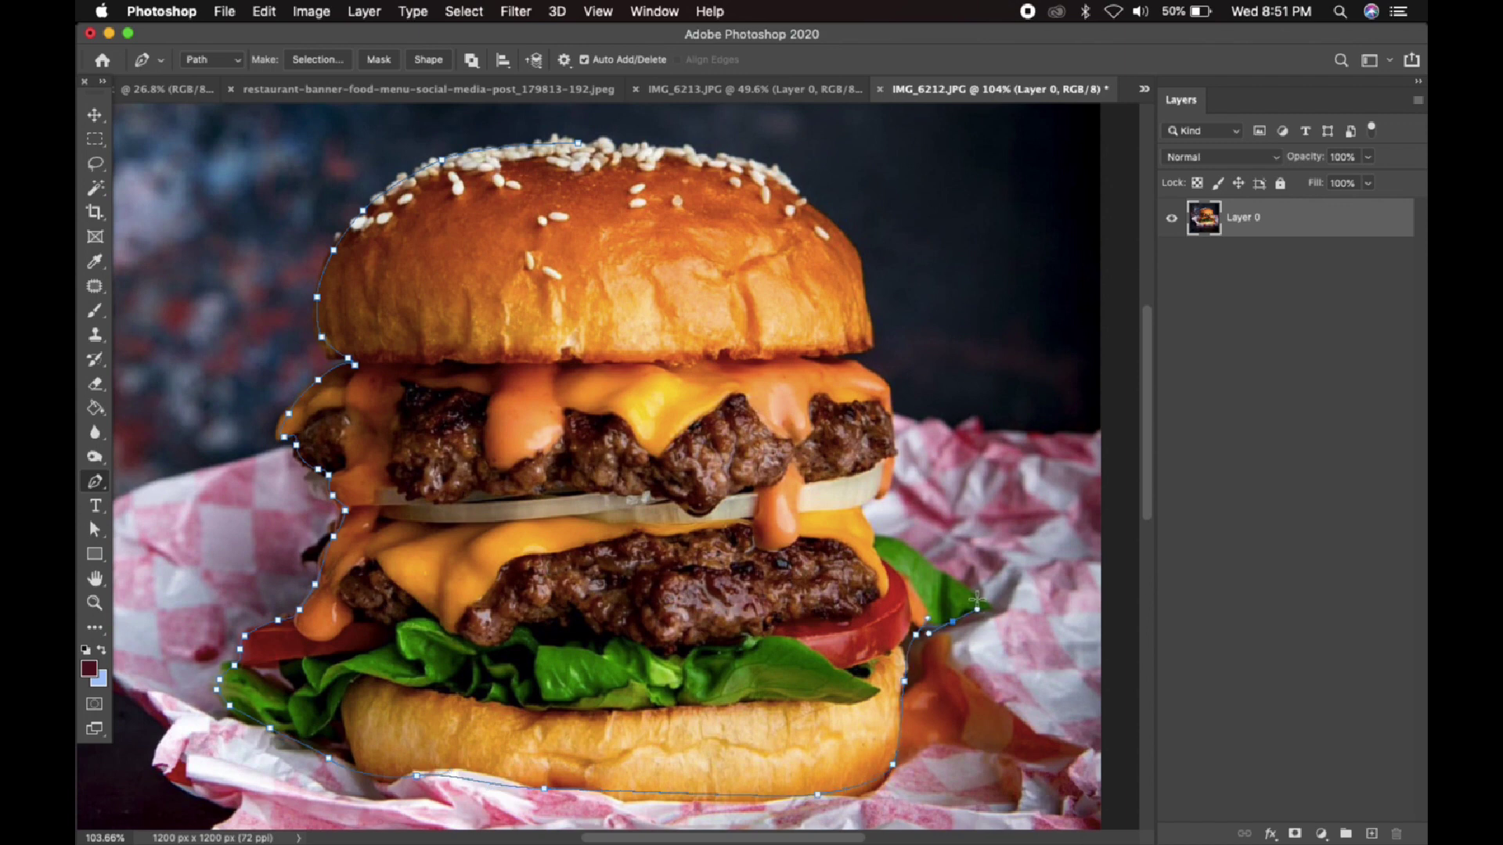
pyautogui.scroll(3, 865, 344)
pyautogui.moveTo(873, 338); pyautogui.dragTo(871, 326)
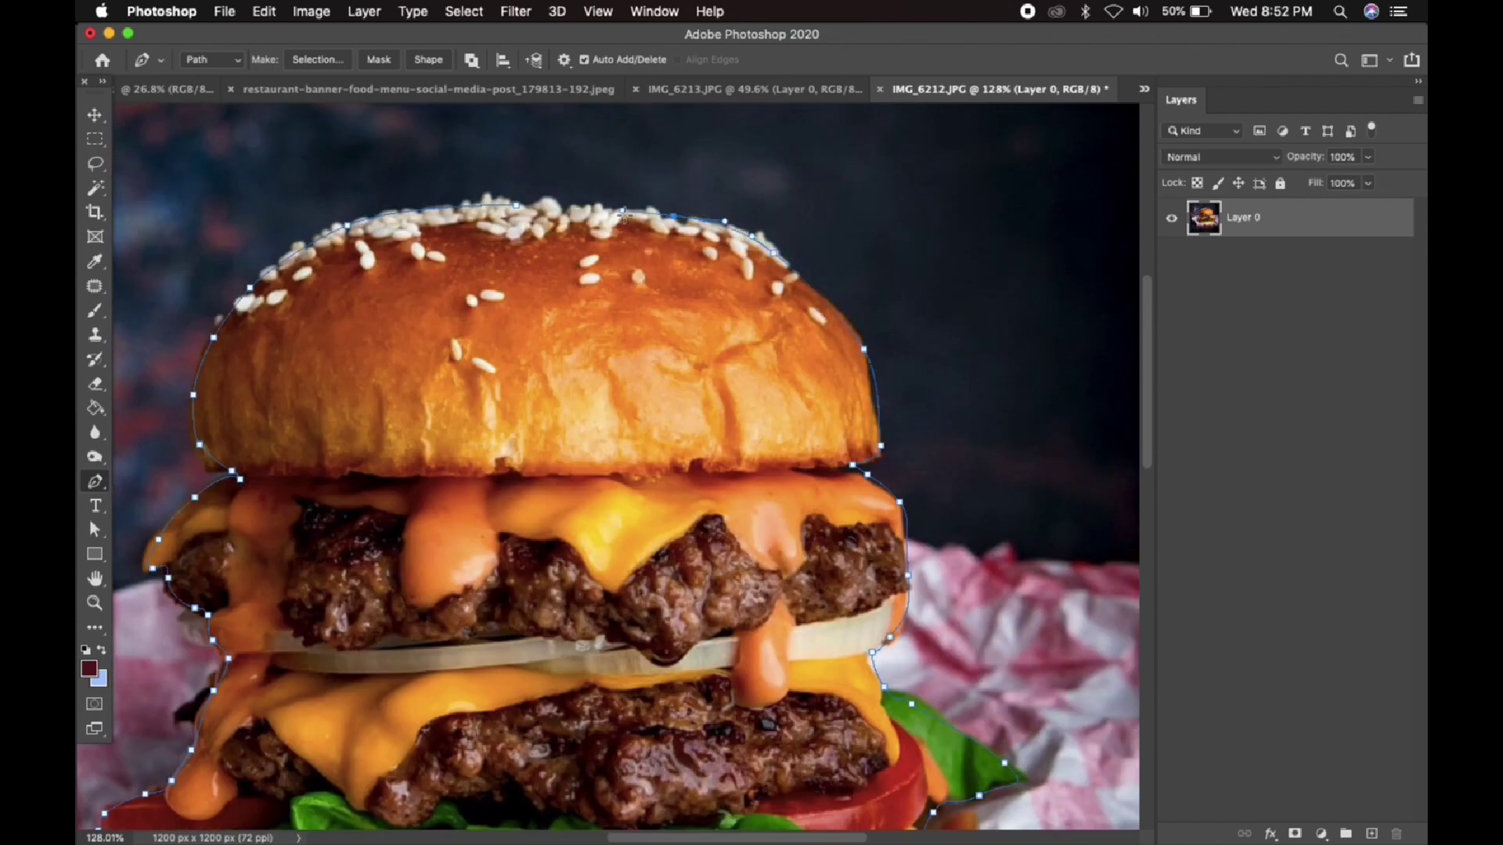
# Convert the burger path into a new anti-aliased selection with a feather radius of 0 pixels
pyautogui.scroll(-5, 723, 290)
pyautogui.scroll(1, 589, 438)
pyautogui.rightClick(659, 314)
pyautogui.click(728, 400)
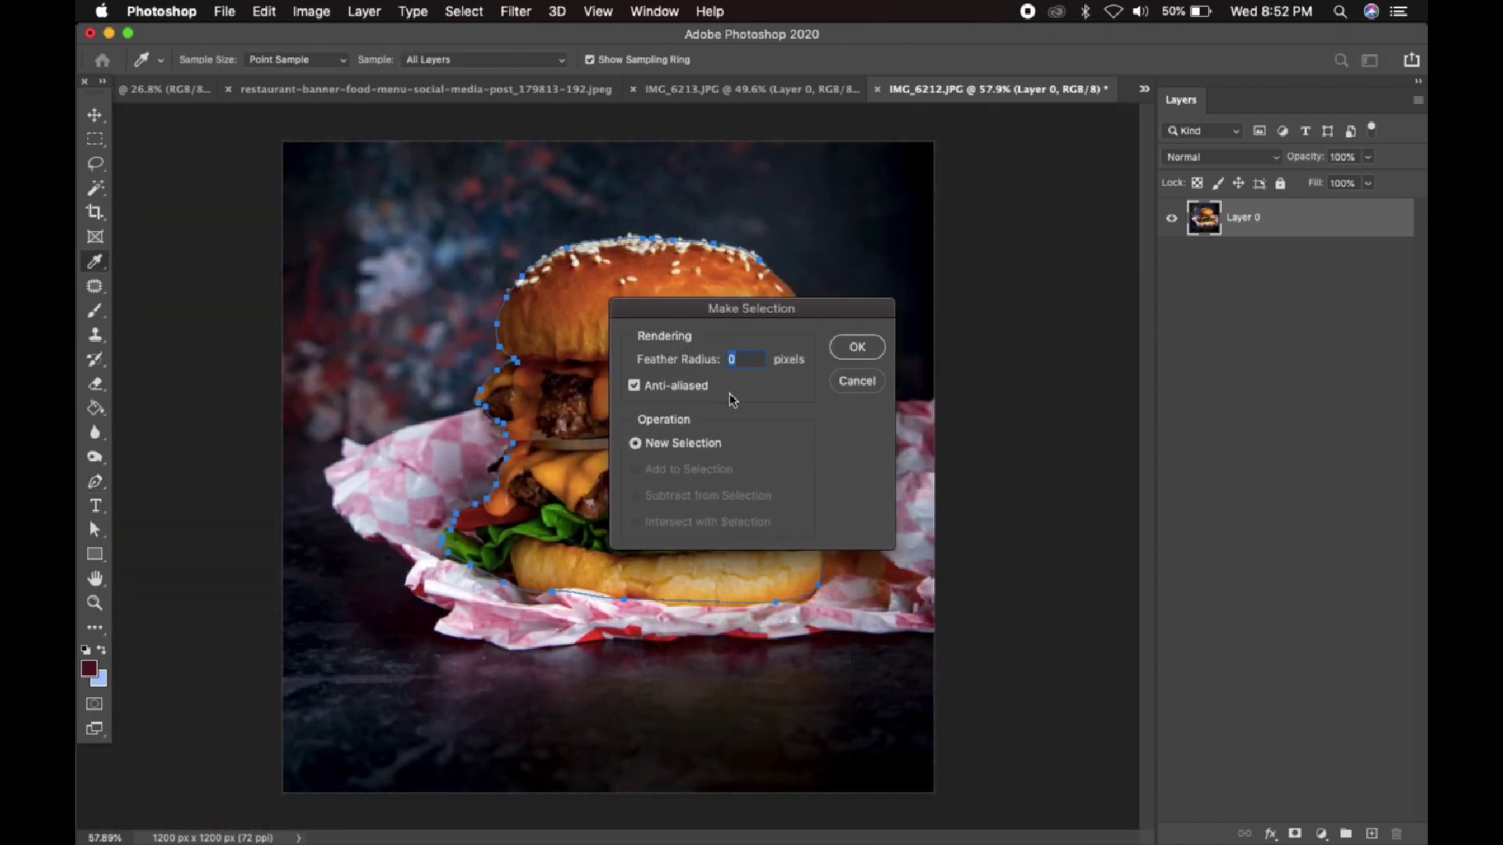
pyautogui.click(861, 348)
# Invert the selection and delete the background around the burger
pyautogui.click(516, 11)
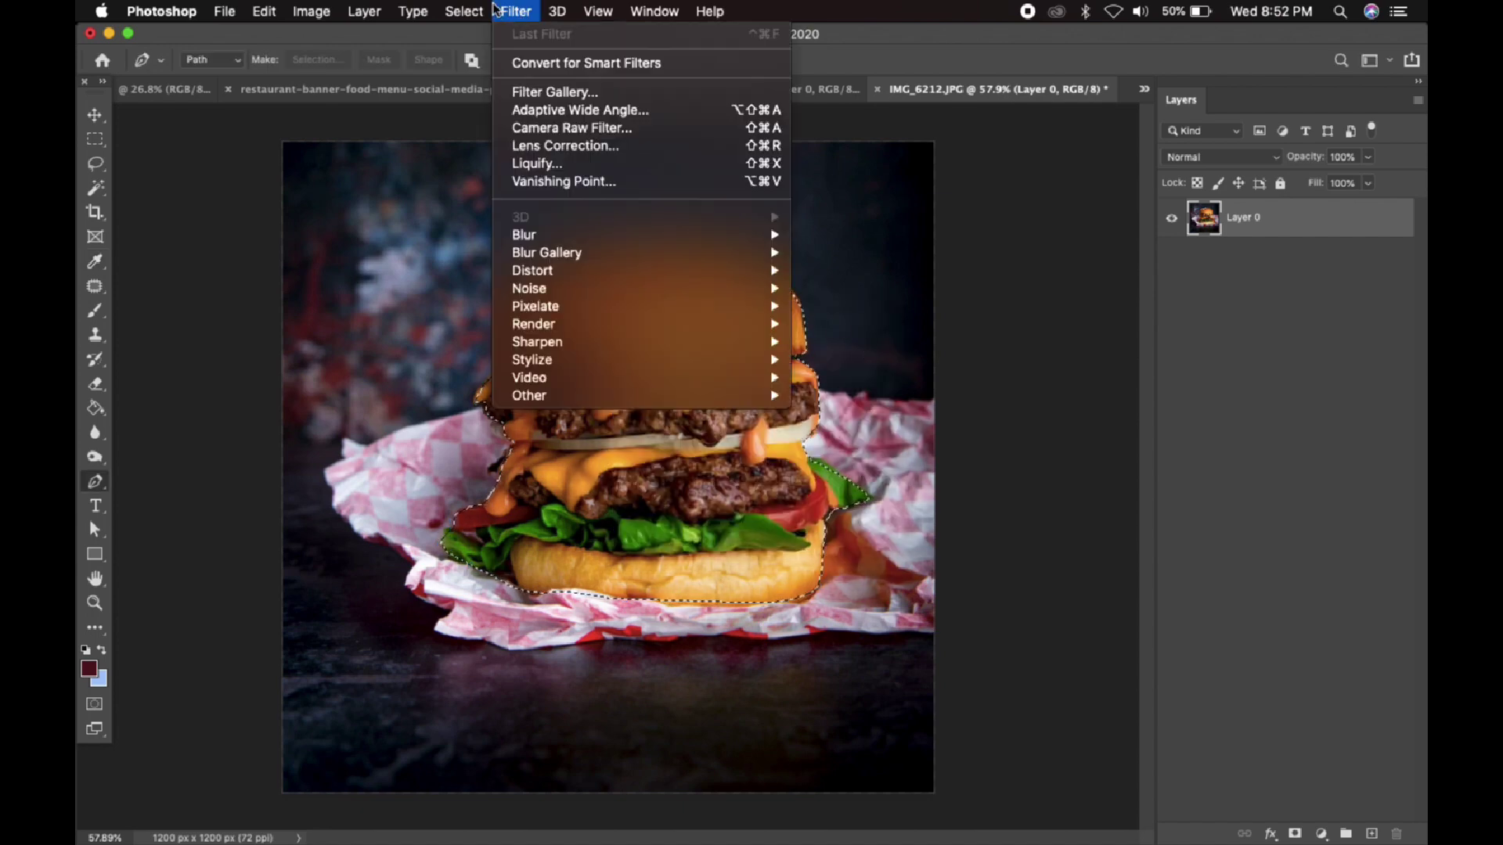
pyautogui.moveTo(464, 11)
pyautogui.click(469, 87)
pyautogui.press('Delete')
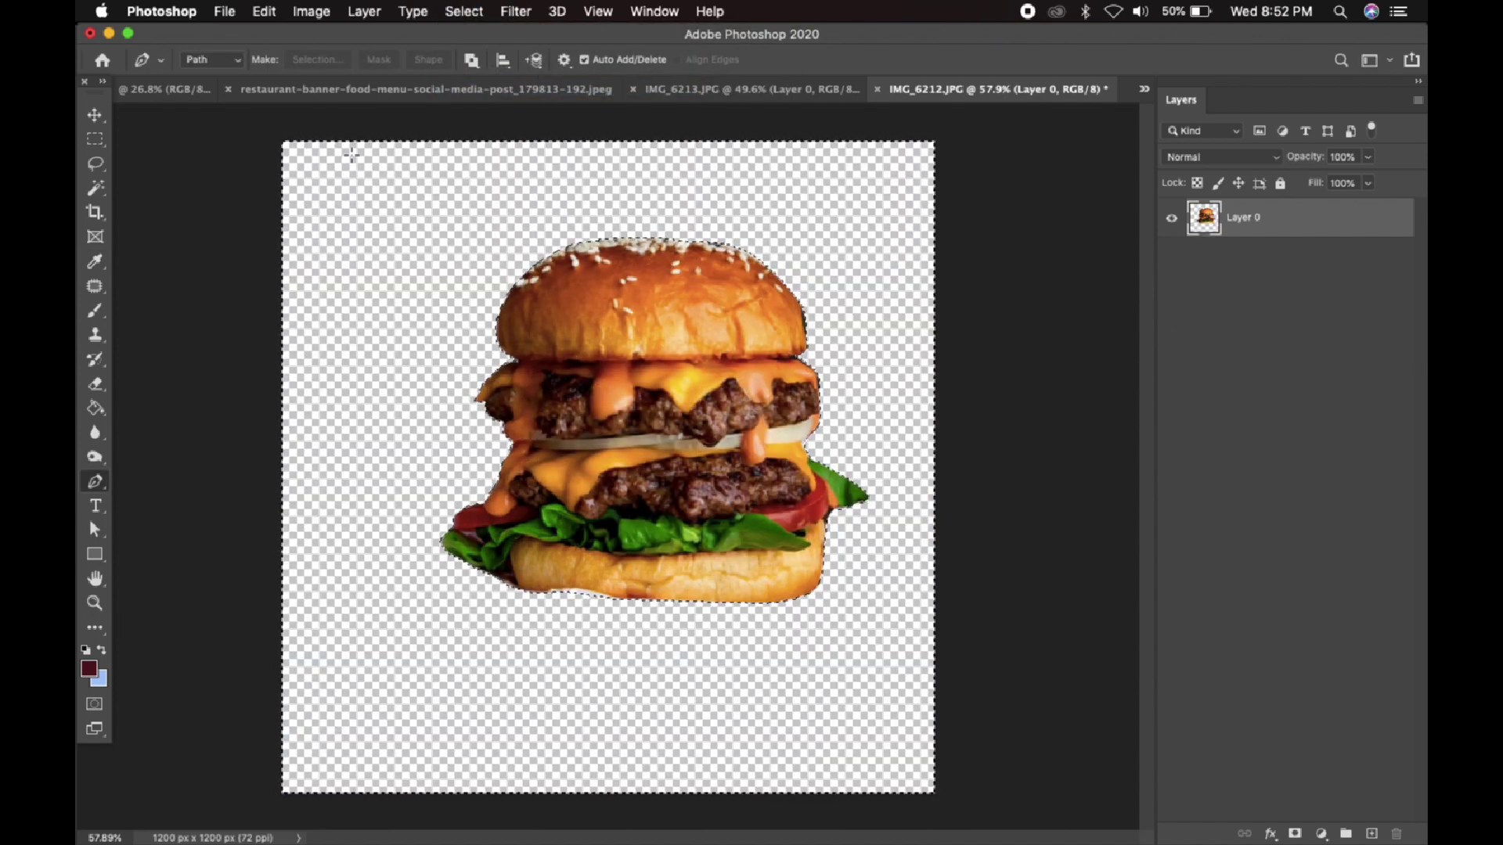
# Move the burger cutout into the BURGER document on top of the stump, and show the canvas in full-screen mode
pyautogui.press('v')
pyautogui.moveTo(607, 336); pyautogui.dragTo(452, 489)
pyautogui.scroll(1, 522, 444)
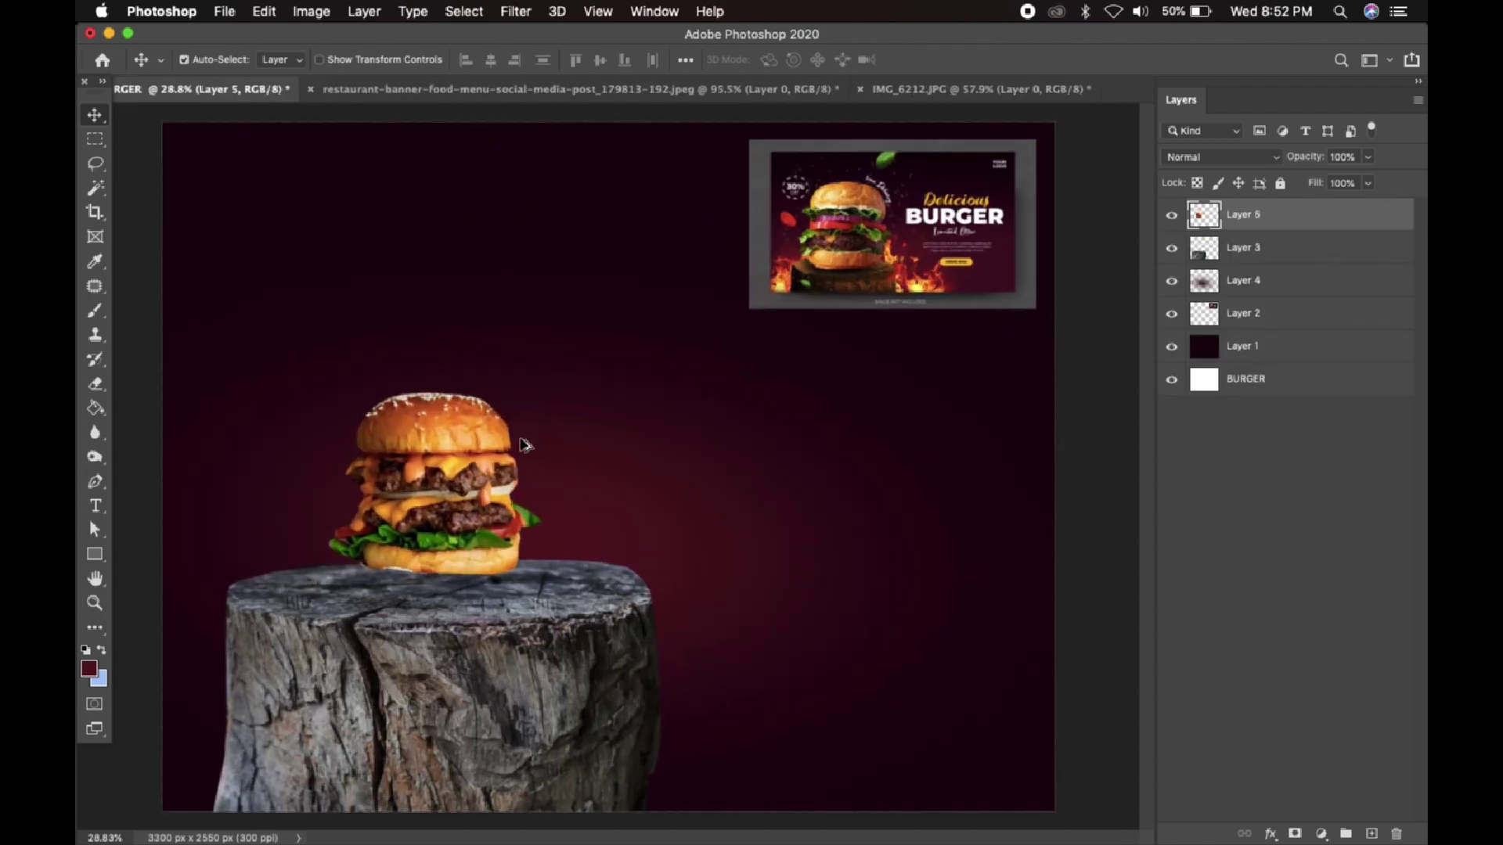
pyautogui.scroll(1, 522, 444)
pyautogui.press('f')
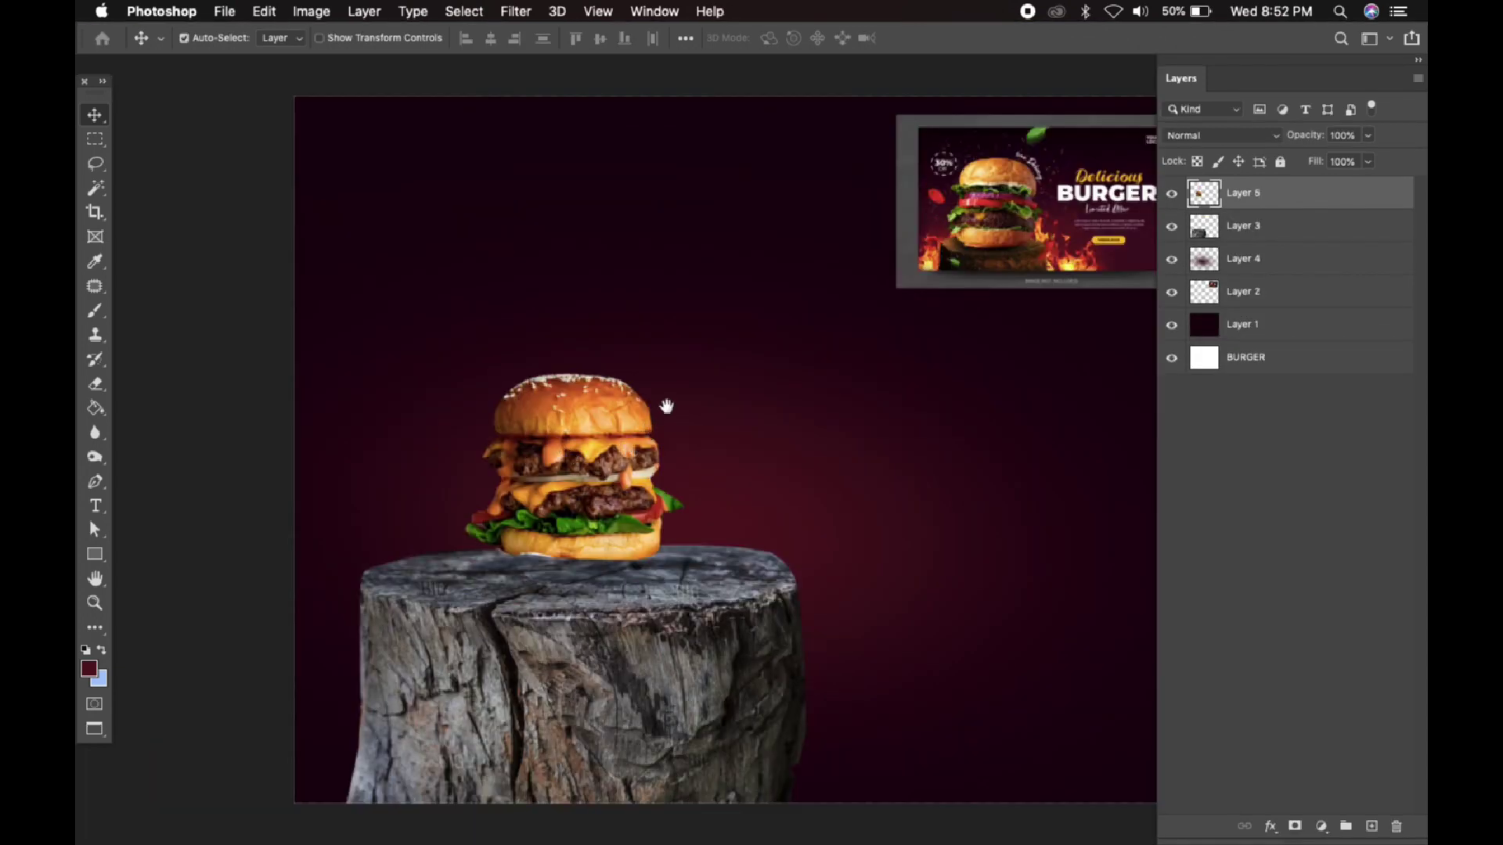
pyautogui.scroll(4, 664, 409)
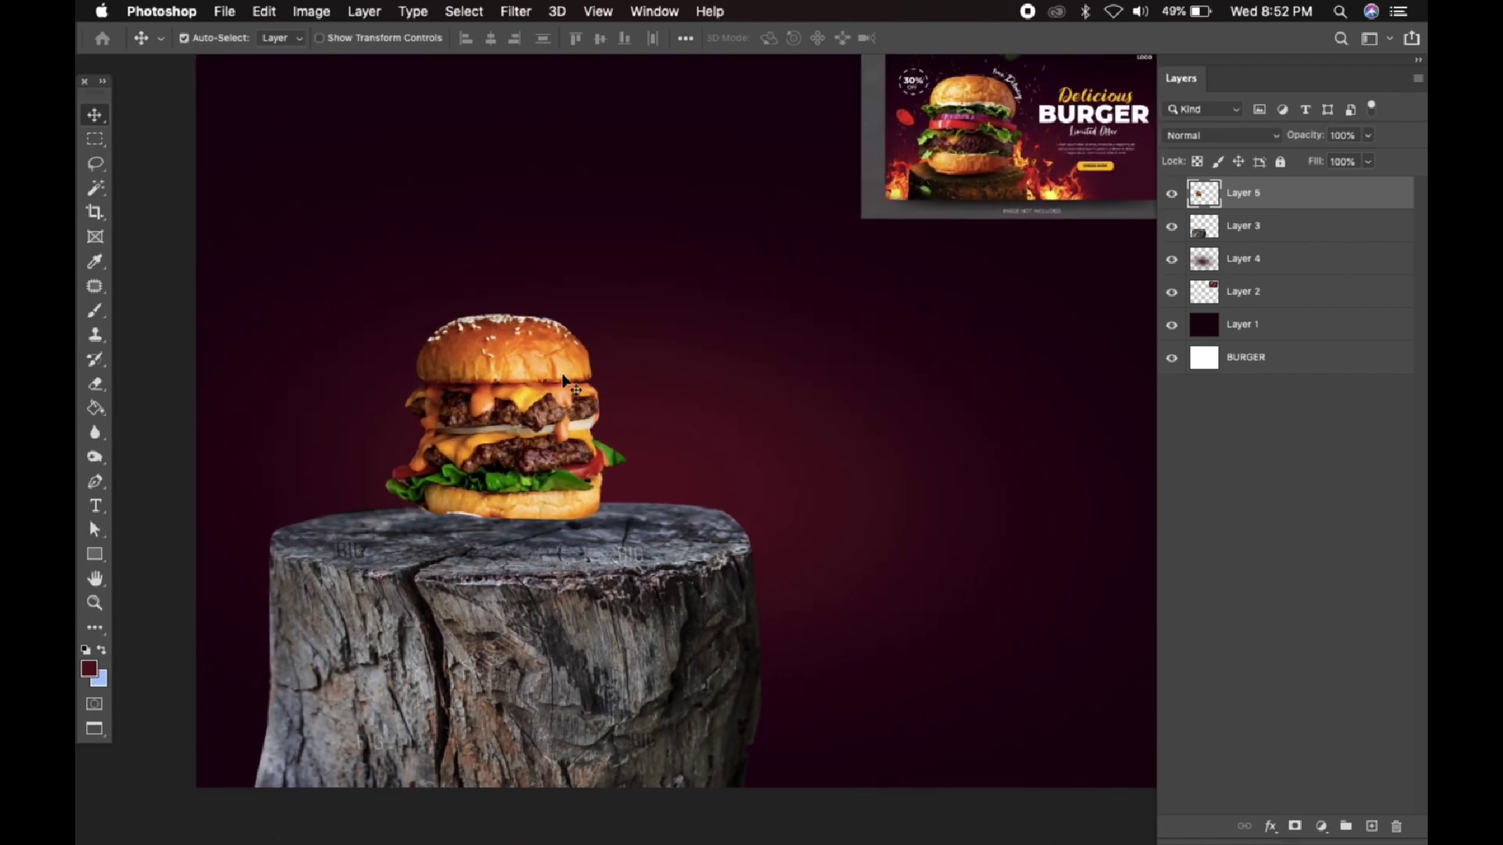
# Enlarge the burger proportionally with Free Transform and seat it on top of the tree stump
pyautogui.press('super+t')
pyautogui.moveTo(626, 314); pyautogui.dragTo(709, 241)
pyautogui.moveTo(604, 415); pyautogui.dragTo(617, 362)
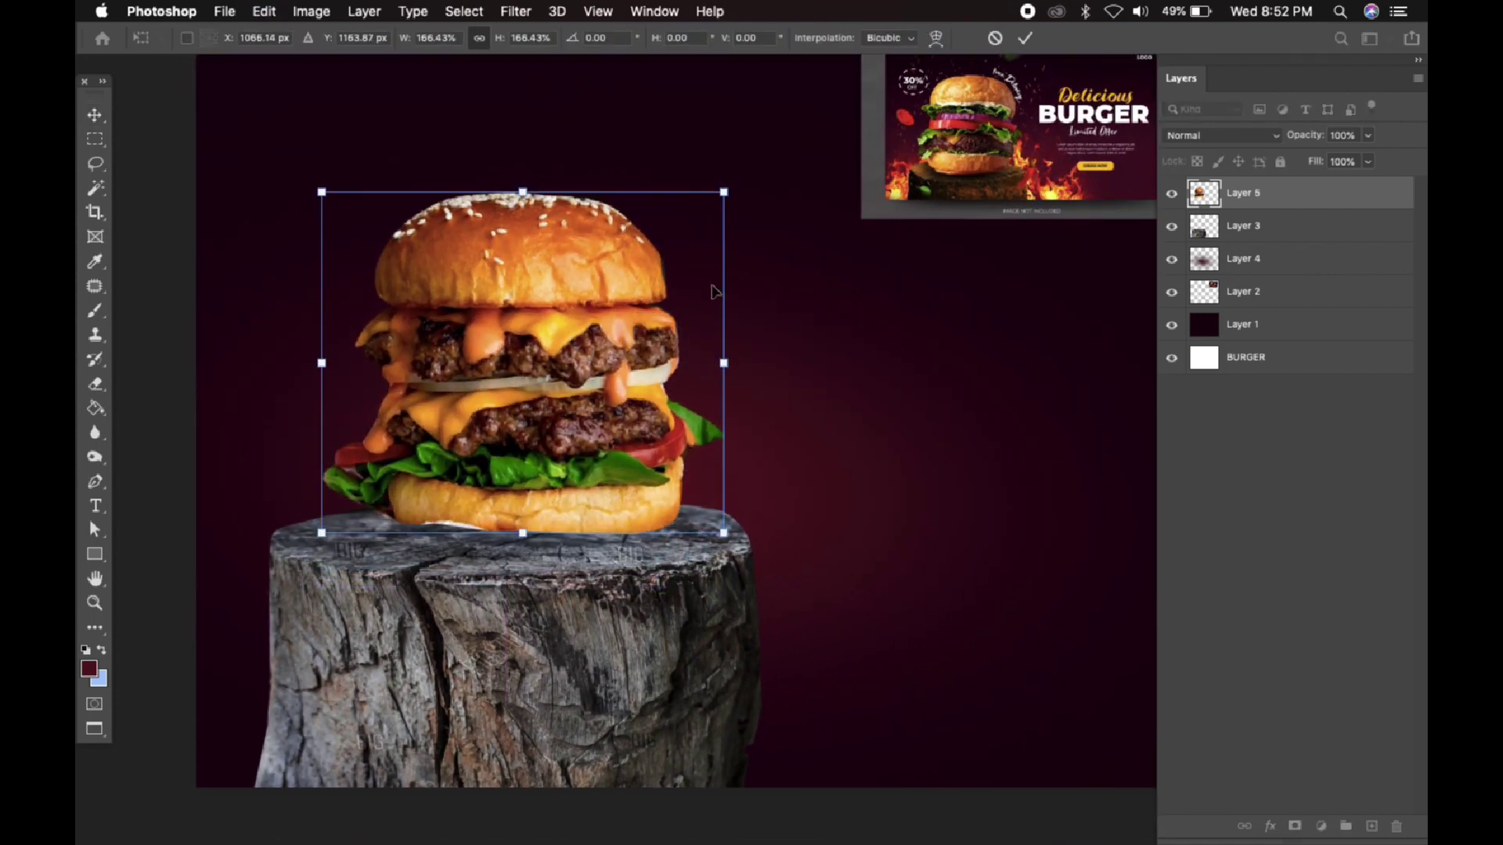
pyautogui.moveTo(724, 191); pyautogui.dragTo(744, 174)
pyautogui.moveTo(650, 343); pyautogui.dragTo(649, 335)
pyautogui.press('Return')
pyautogui.click(728, 361)
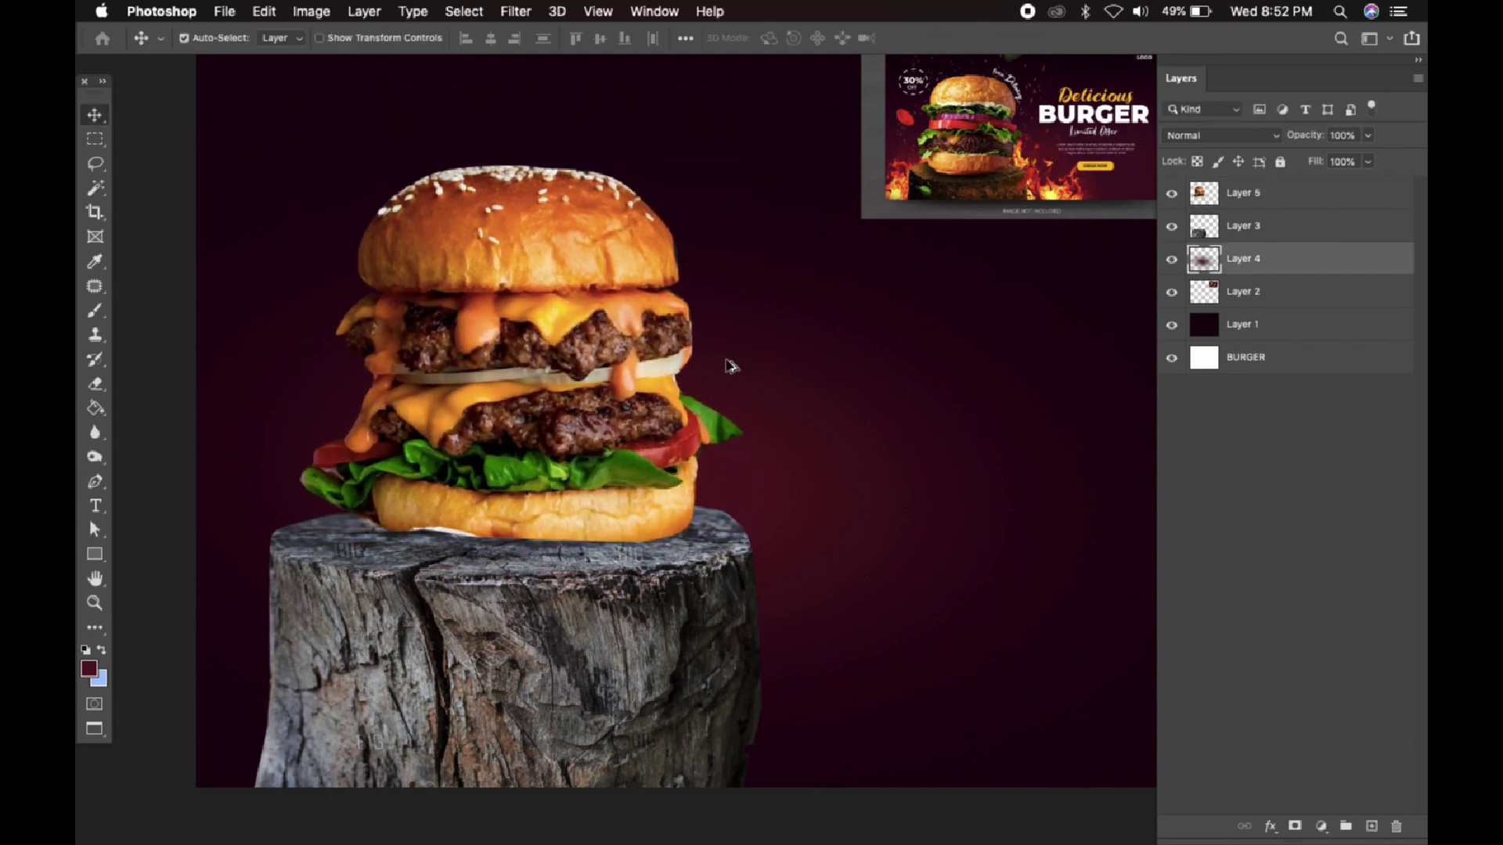
# Reduce the burger's height slightly and adjust its corners with Free Transform so its base sits on the stump
pyautogui.press('super+0')
pyautogui.click(1417, 61)
pyautogui.moveTo(894, 298); pyautogui.dragTo(835, 331)
pyautogui.scroll(1, 819, 391)
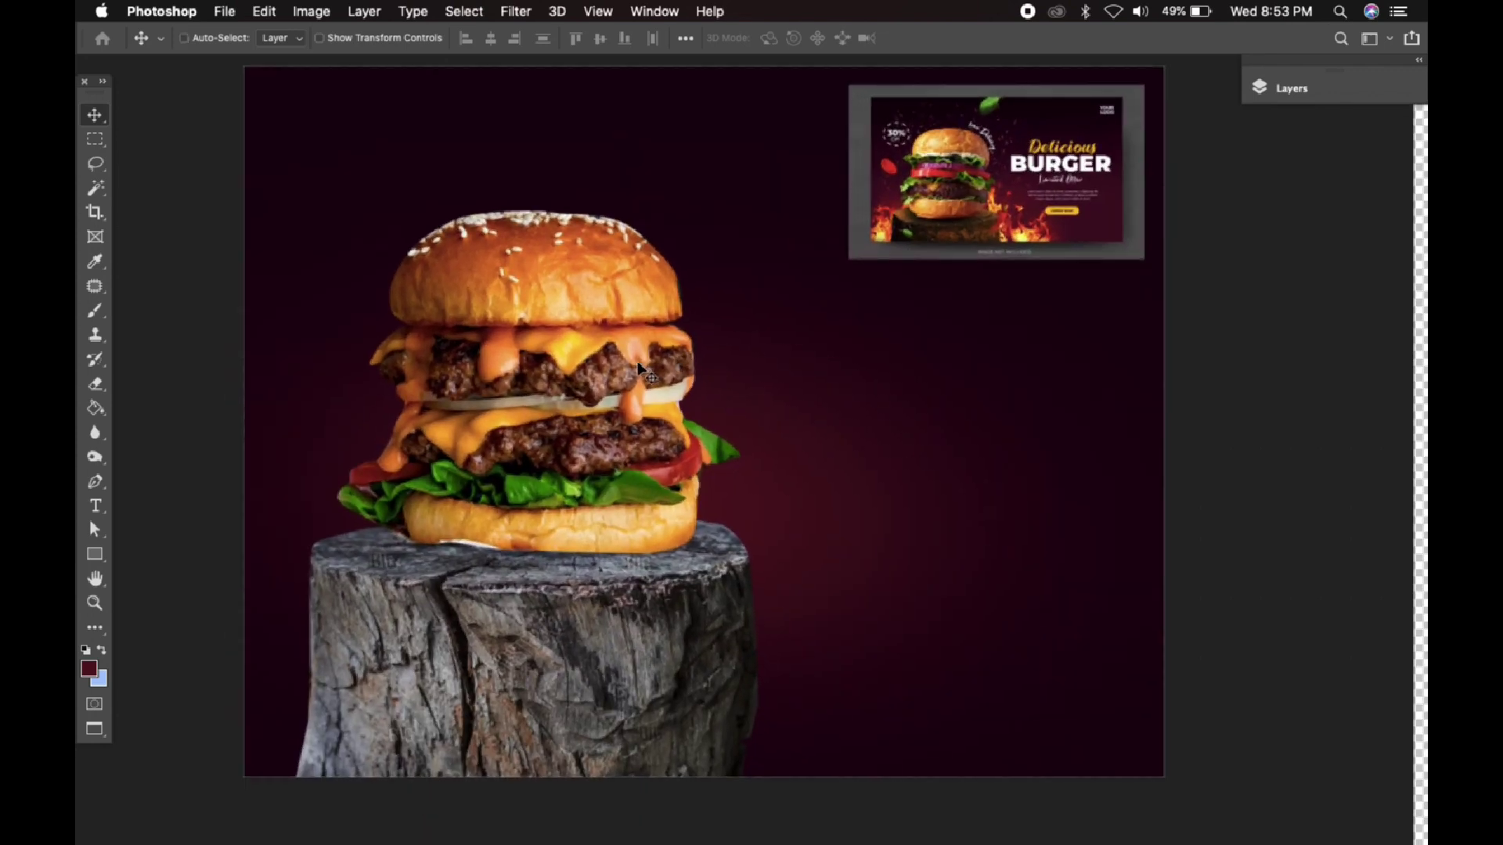
pyautogui.press('super+t')
pyautogui.rightClick(568, 249)
pyautogui.click(604, 309)
pyautogui.moveTo(540, 211); pyautogui.dragTo(546, 255)
pyautogui.rightClick(558, 252)
pyautogui.click(587, 313)
pyautogui.moveTo(540, 553); pyautogui.dragTo(540, 556)
pyautogui.moveTo(338, 555); pyautogui.dragTo(344, 565)
pyautogui.moveTo(342, 260)
pyautogui.mouseDown()
pyautogui.moveTo(328, 274)
pyautogui.moveTo(335, 261)
pyautogui.mouseUp()
pyautogui.moveTo(745, 261); pyautogui.dragTo(742, 255)
pyautogui.press('Return')
pyautogui.scroll(3, 791, 462)
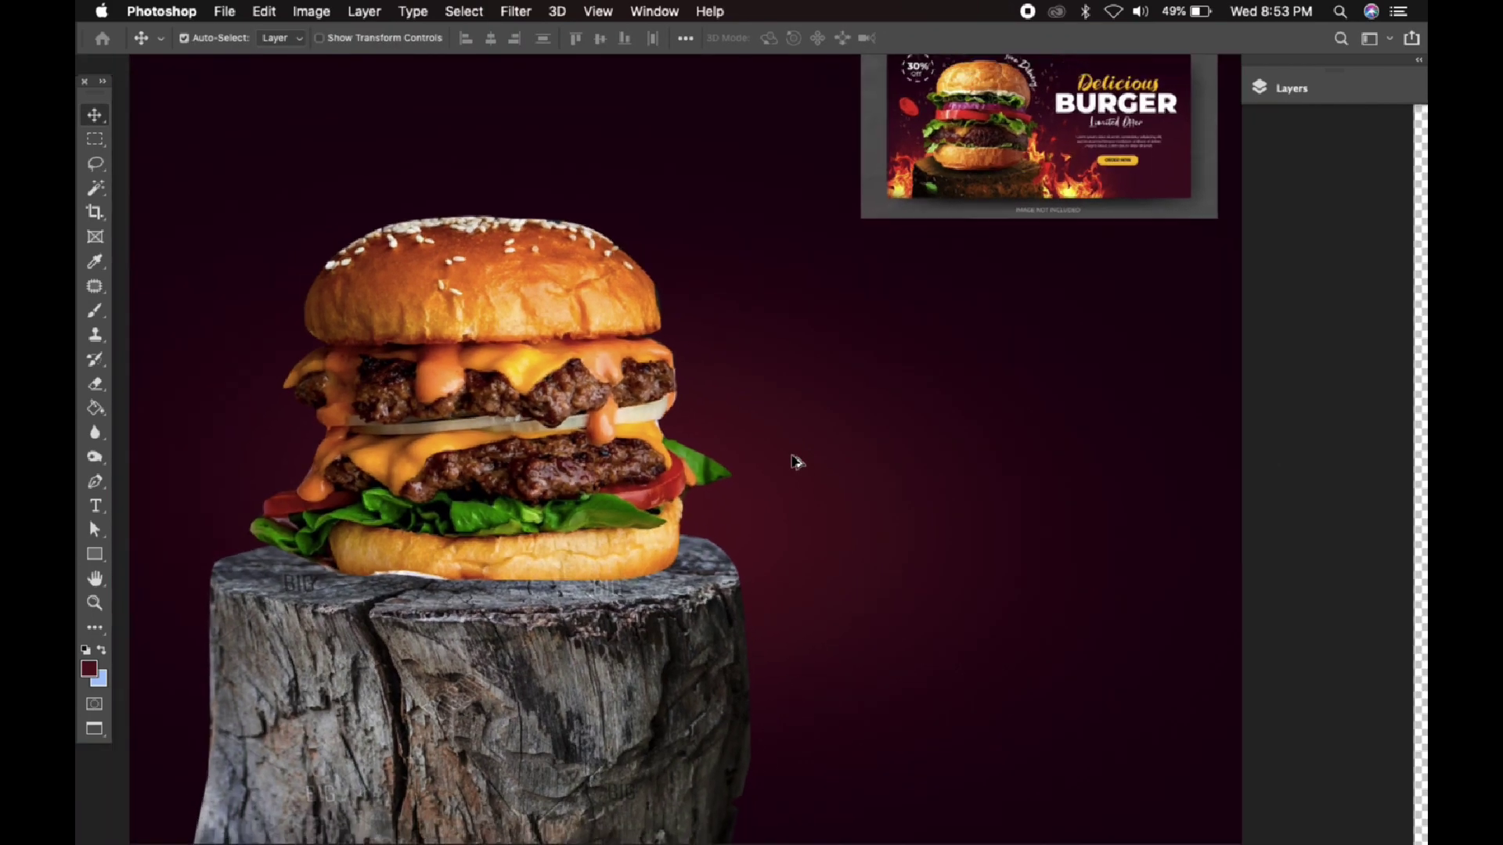
# Hide the reference image layer, Layer 2
pyautogui.scroll(-3, 792, 462)
pyautogui.moveTo(879, 430); pyautogui.dragTo(842, 446)
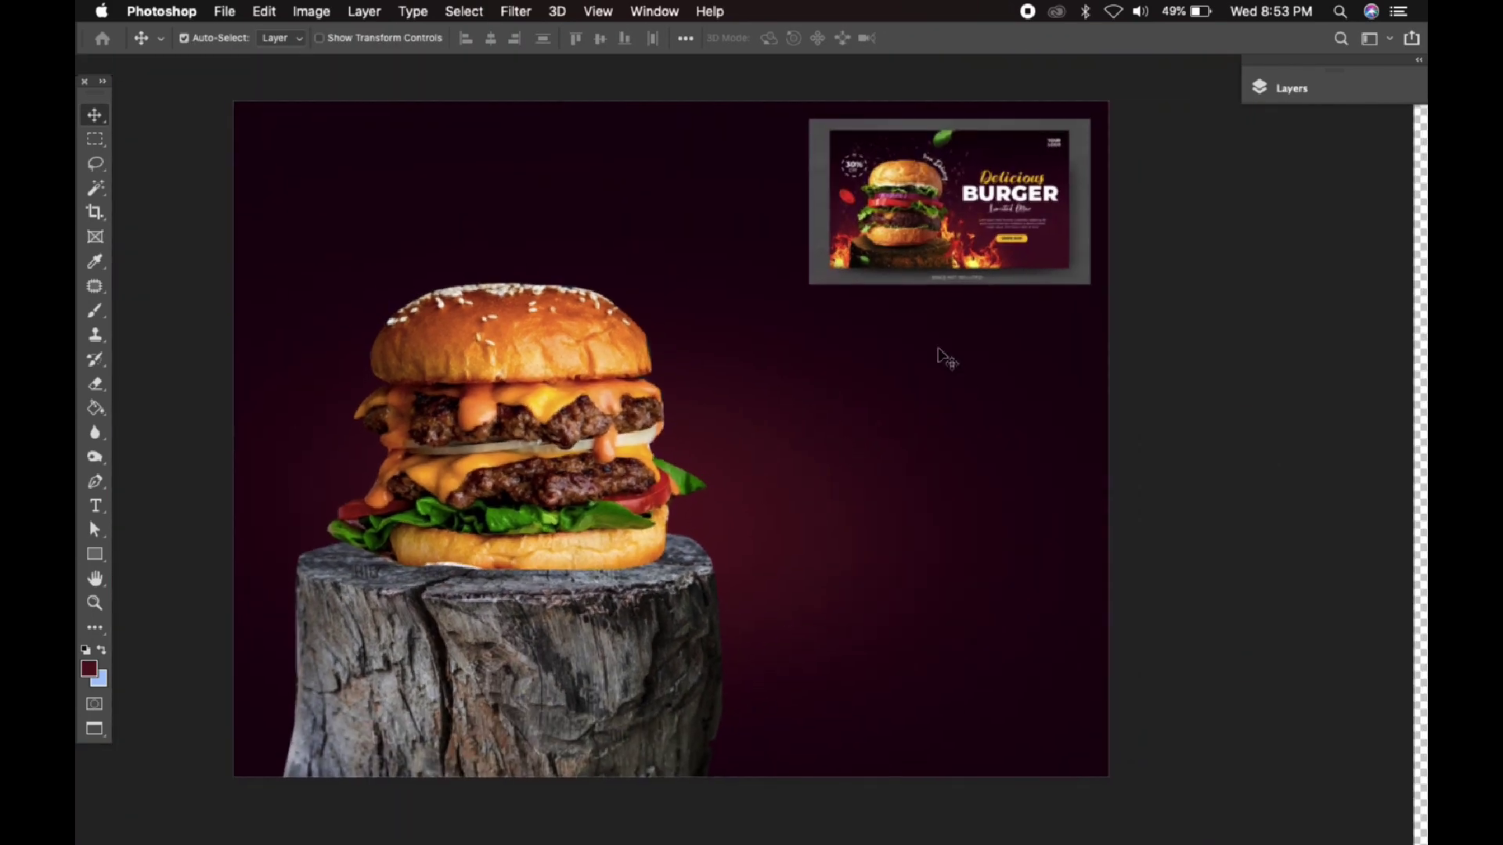
pyautogui.click(1419, 61)
pyautogui.click(1065, 227)
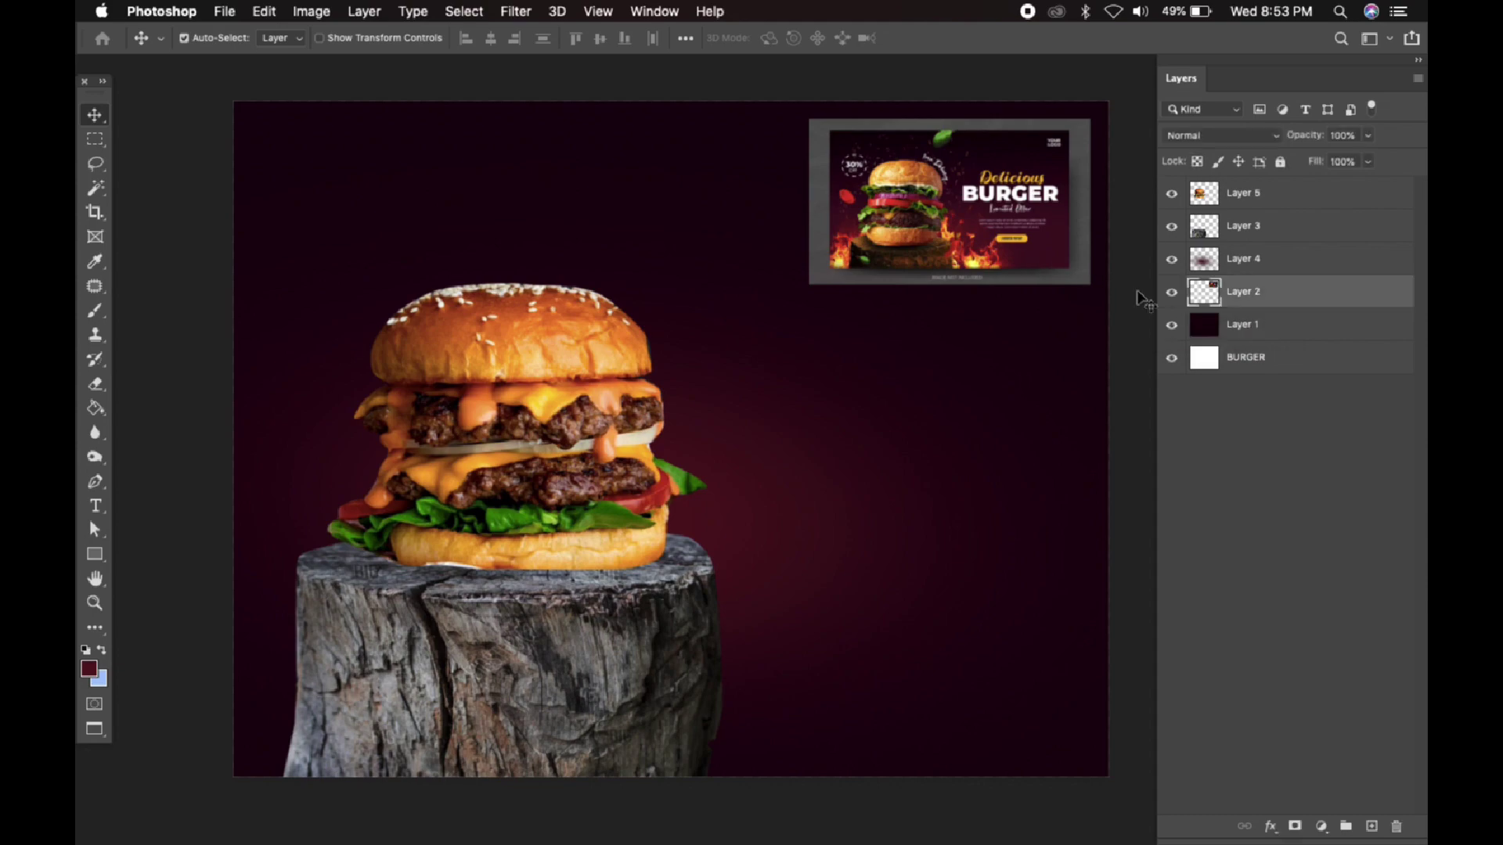
pyautogui.click(1171, 292)
# Compare the composition with the reference banner, and add a new empty layer above the hidden reference layer
pyautogui.press('f')
pyautogui.press('f')
pyautogui.click(513, 89)
pyautogui.click(227, 91)
pyautogui.click(407, 89)
pyautogui.scroll(4, 486, 607)
pyautogui.click(205, 91)
pyautogui.moveTo(676, 403); pyautogui.dragTo(817, 255)
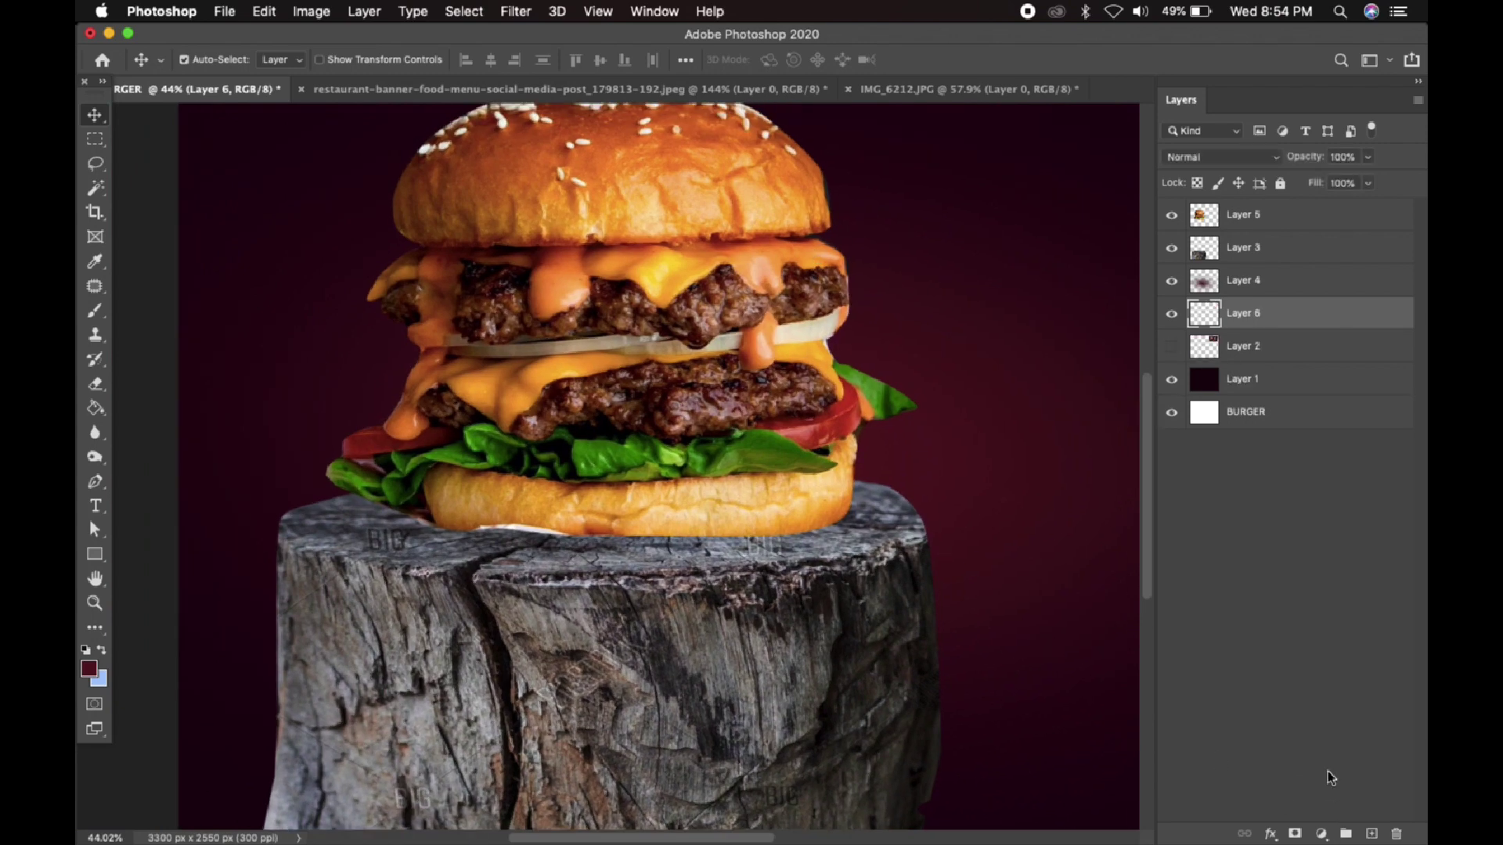
# Paint a soft black spot over the stump's top with a 1000-pixel brush, and raise its layer to just below the burger
pyautogui.click(94, 311)
pyautogui.click(89, 669)
pyautogui.click(1076, 544)
pyautogui.press('Return')
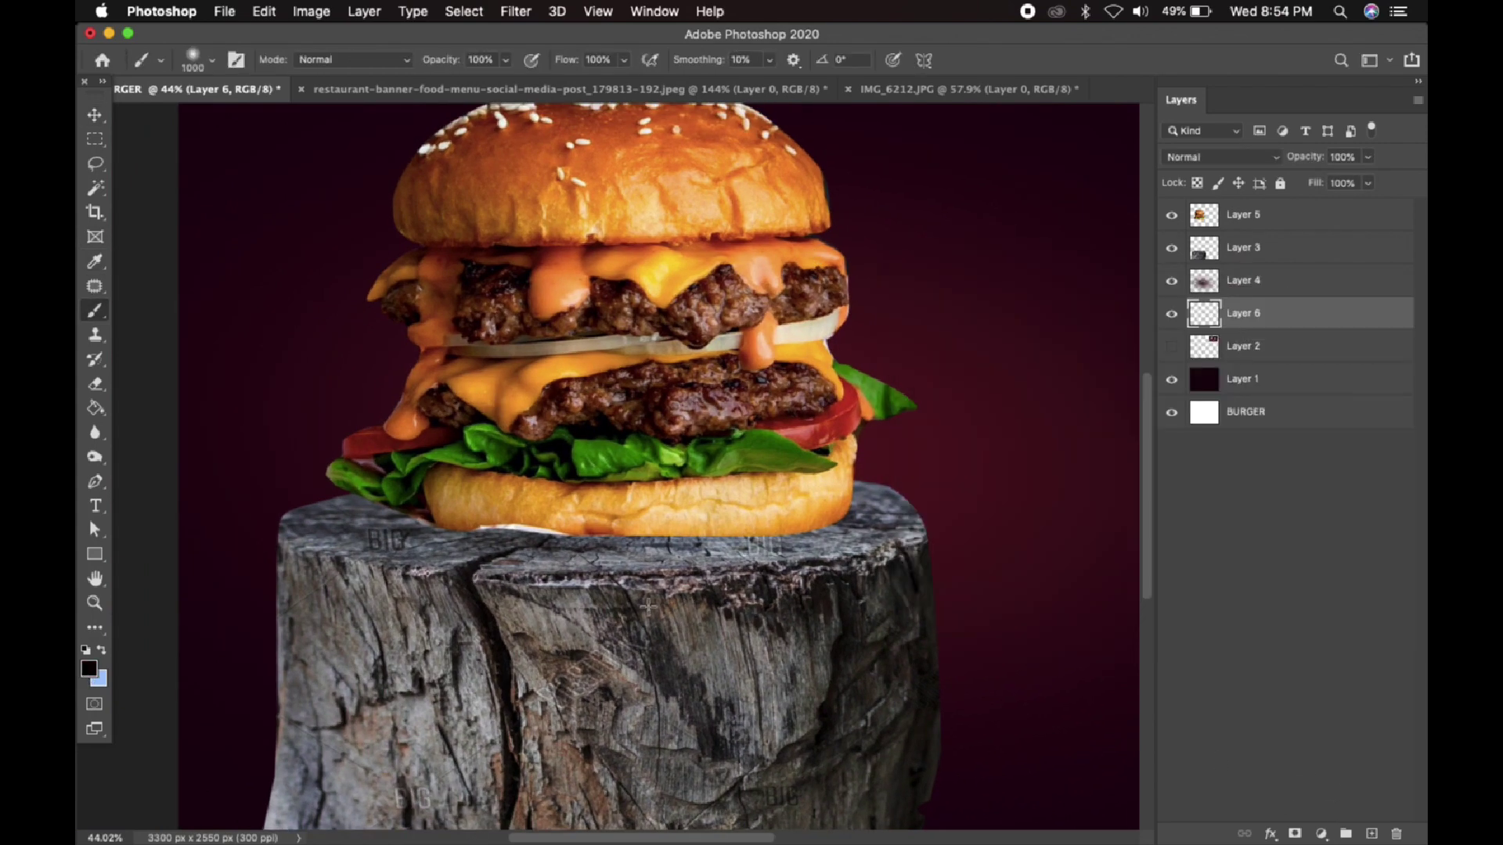
pyautogui.press('v')
pyautogui.hotkey('ctrl', ']')
pyautogui.hotkey('ctrl', ']')
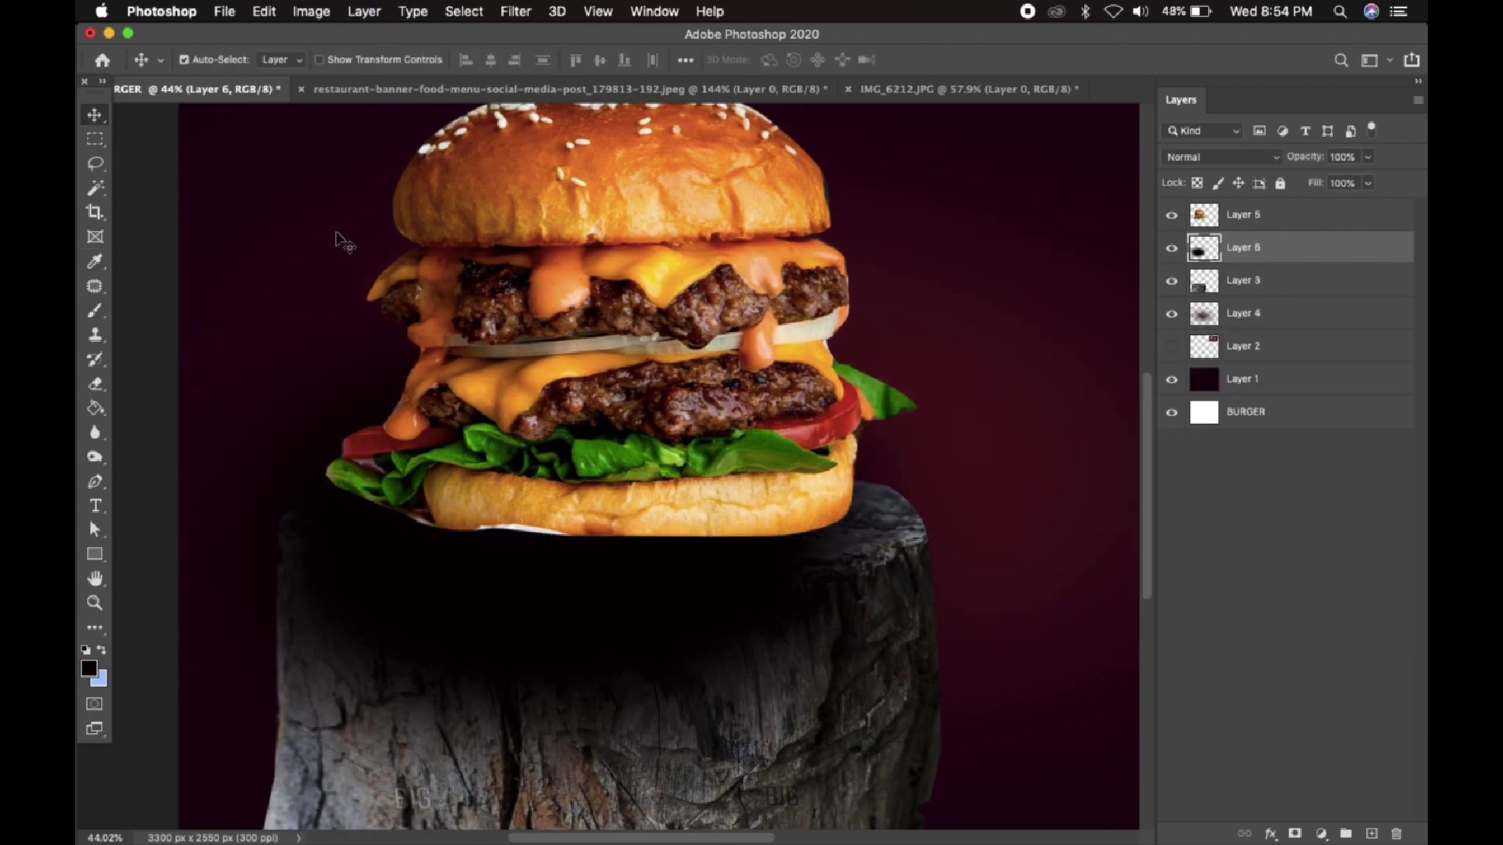
# Flatten and narrow the black spot with a transform to form a thin shadow beneath the burger
pyautogui.hotkey('ctrl', 't')
pyautogui.rightClick(672, 276)
pyautogui.click(704, 367)
pyautogui.moveTo(695, 185); pyautogui.dragTo(692, 461)
pyautogui.moveTo(1124, 532); pyautogui.dragTo(1001, 516)
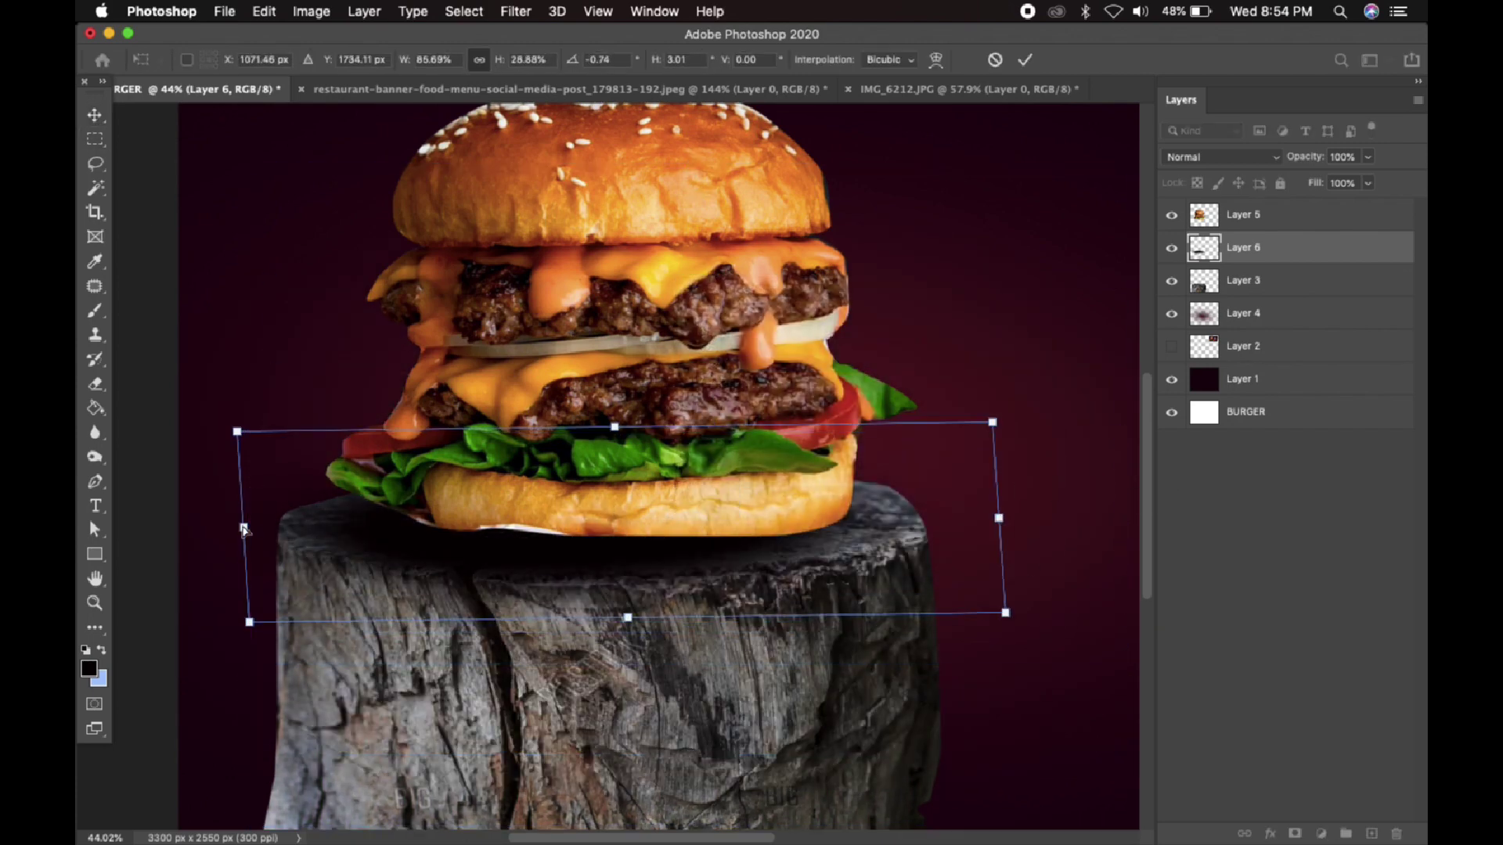
pyautogui.moveTo(244, 533); pyautogui.dragTo(331, 538)
pyautogui.moveTo(659, 432); pyautogui.dragTo(659, 483)
pyautogui.moveTo(671, 623); pyautogui.dragTo(671, 569)
pyautogui.moveTo(651, 521); pyautogui.dragTo(651, 521)
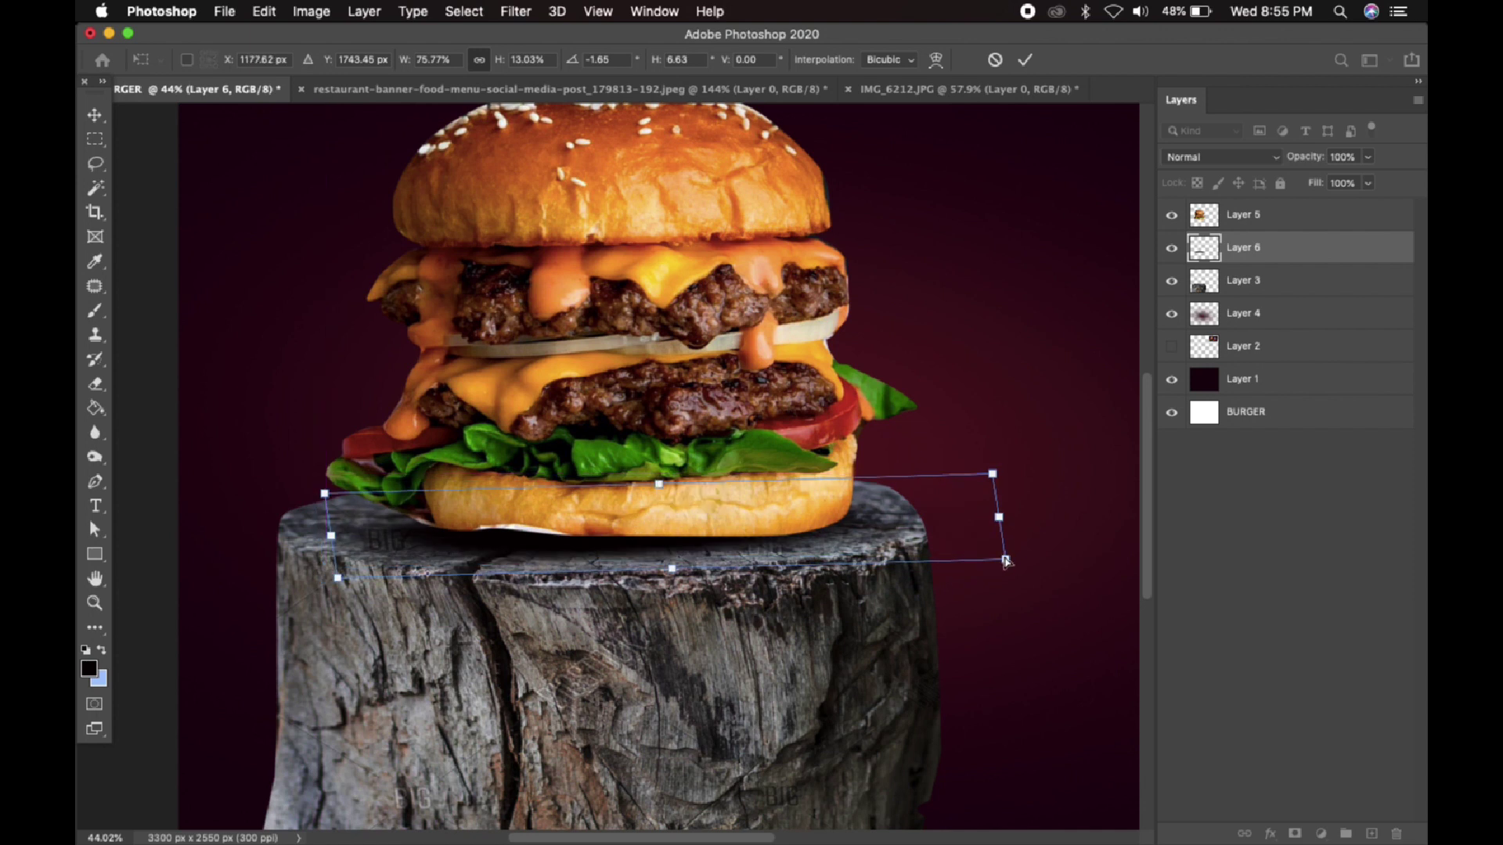
# Skew and widen the shadow's ends to follow the burger's base, and apply the transform
pyautogui.moveTo(1005, 559); pyautogui.dragTo(1029, 575)
pyautogui.moveTo(992, 474); pyautogui.dragTo(1006, 482)
pyautogui.moveTo(331, 535); pyautogui.dragTo(337, 489)
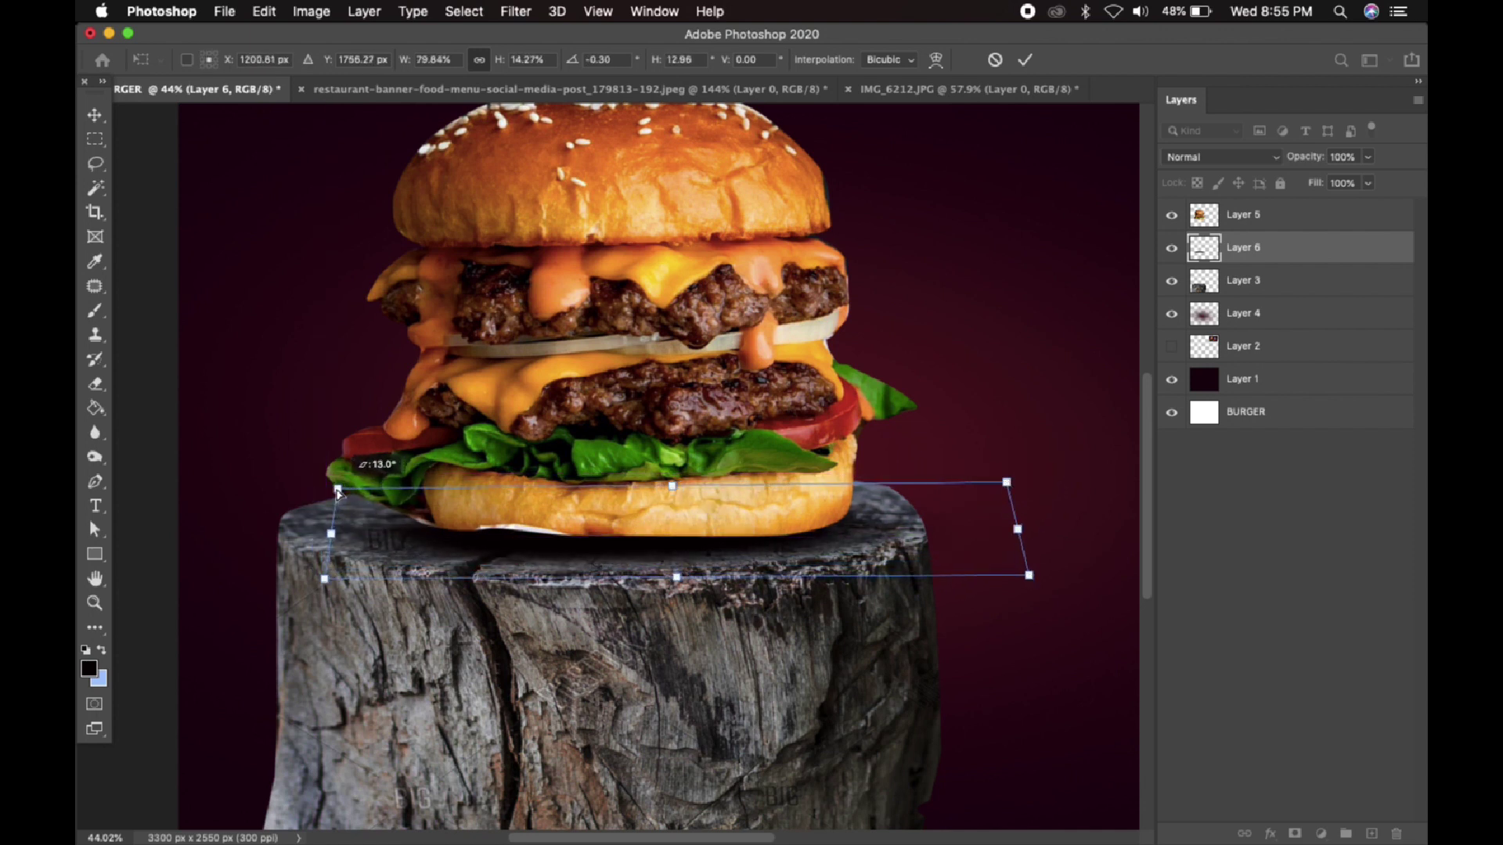
pyautogui.moveTo(676, 577); pyautogui.dragTo(674, 570)
pyautogui.moveTo(1018, 523); pyautogui.dragTo(1018, 539)
pyautogui.click(92, 123)
# Nudge the burger slightly down onto the stump, and shift the shadow sideways beneath it
pyautogui.click(970, 498)
pyautogui.moveTo(683, 435); pyautogui.dragTo(684, 446)
pyautogui.click(967, 494)
pyautogui.moveTo(691, 561); pyautogui.dragTo(729, 563)
pyautogui.click(956, 516)
# Check the reference banner, and reposition the shadow under the burger's base
pyautogui.scroll(-5, 721, 562)
pyautogui.scroll(1, 721, 562)
pyautogui.click(499, 90)
pyautogui.click(242, 90)
pyautogui.scroll(4, 610, 532)
pyautogui.moveTo(670, 503); pyautogui.dragTo(896, 364)
pyautogui.moveTo(735, 475); pyautogui.dragTo(678, 521)
# Flatten the shadow further and skew its right end with a transform so it hugs the bottom bun
pyautogui.press('super+t')
pyautogui.rightClick(690, 479)
pyautogui.click(738, 566)
pyautogui.moveTo(678, 440); pyautogui.dragTo(691, 482)
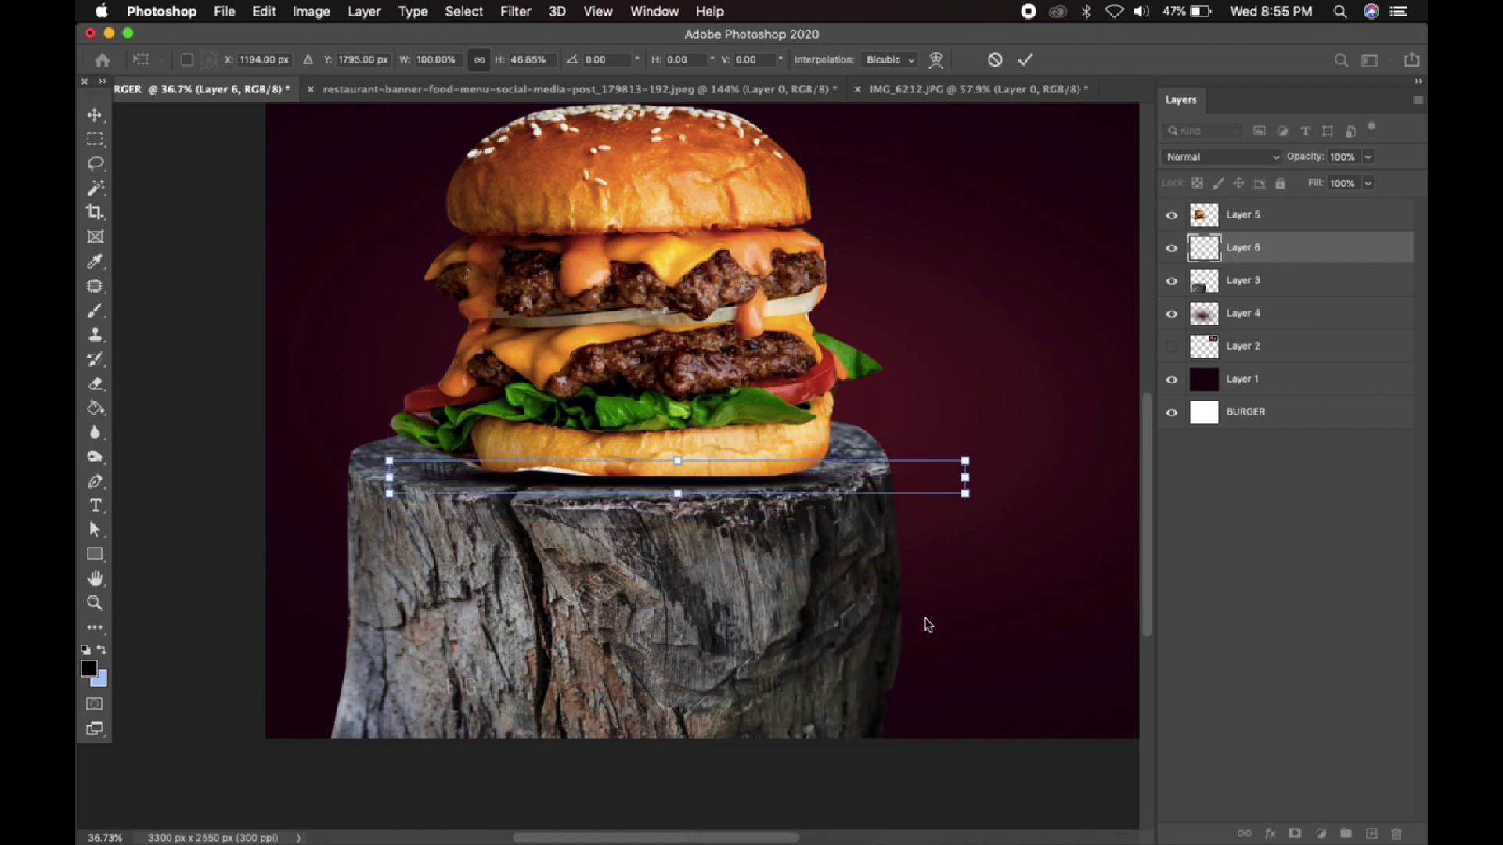
pyautogui.moveTo(965, 461); pyautogui.dragTo(993, 454)
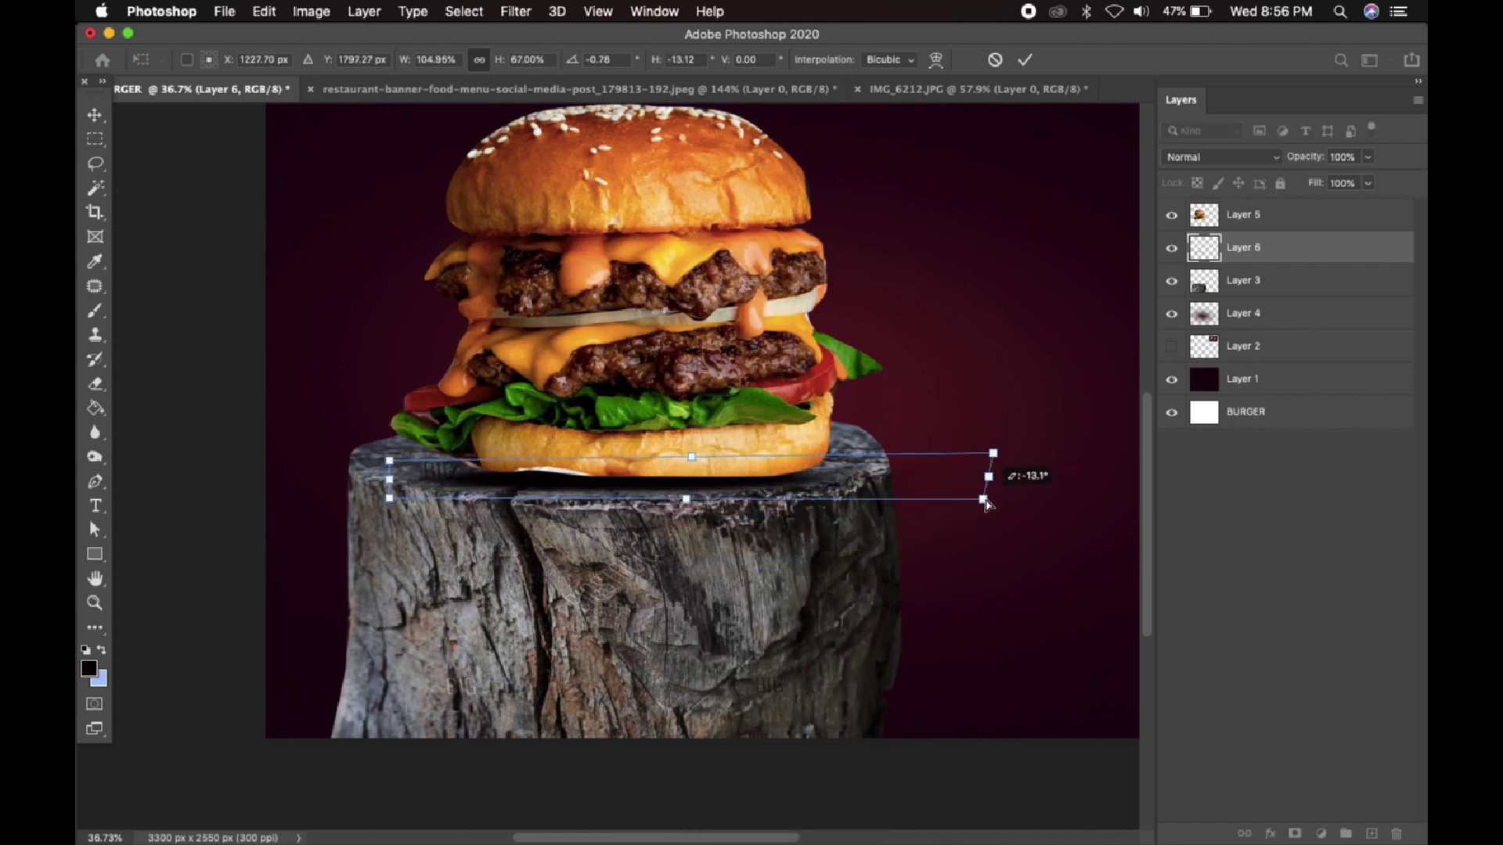
pyautogui.moveTo(689, 457); pyautogui.dragTo(693, 447)
pyautogui.moveTo(686, 500); pyautogui.dragTo(694, 510)
pyautogui.moveTo(991, 511); pyautogui.dragTo(983, 500)
pyautogui.moveTo(736, 455); pyautogui.dragTo(729, 430)
pyautogui.click(95, 115)
# Check the reference banner, and bring the flames from fire-png-image.png into the BURGER document
pyautogui.scroll(-8, 651, 591)
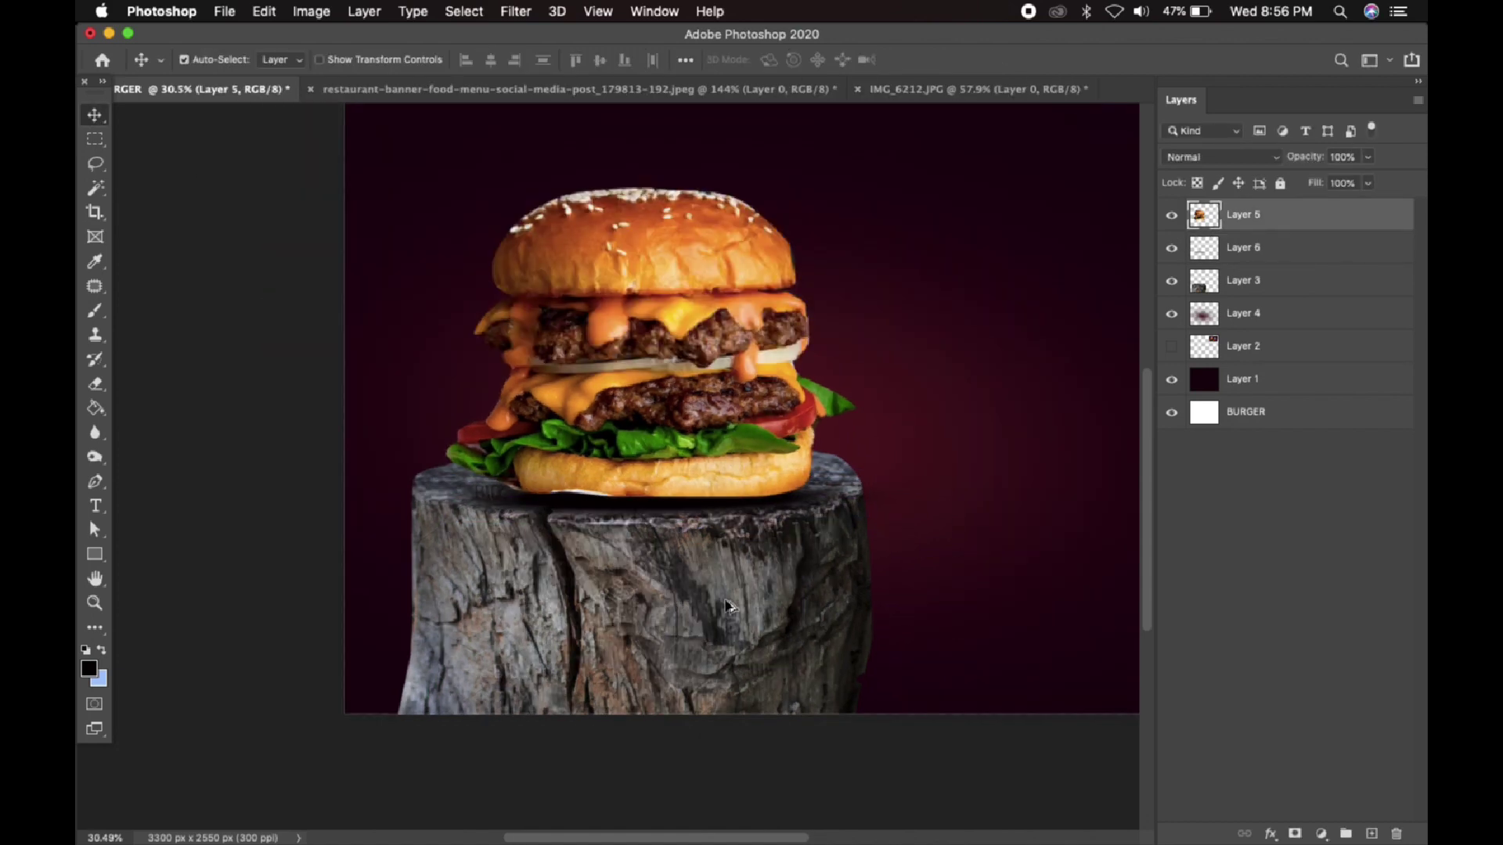
pyautogui.scroll(3, 649, 588)
pyautogui.hotkey('ctrl', 'Tab')
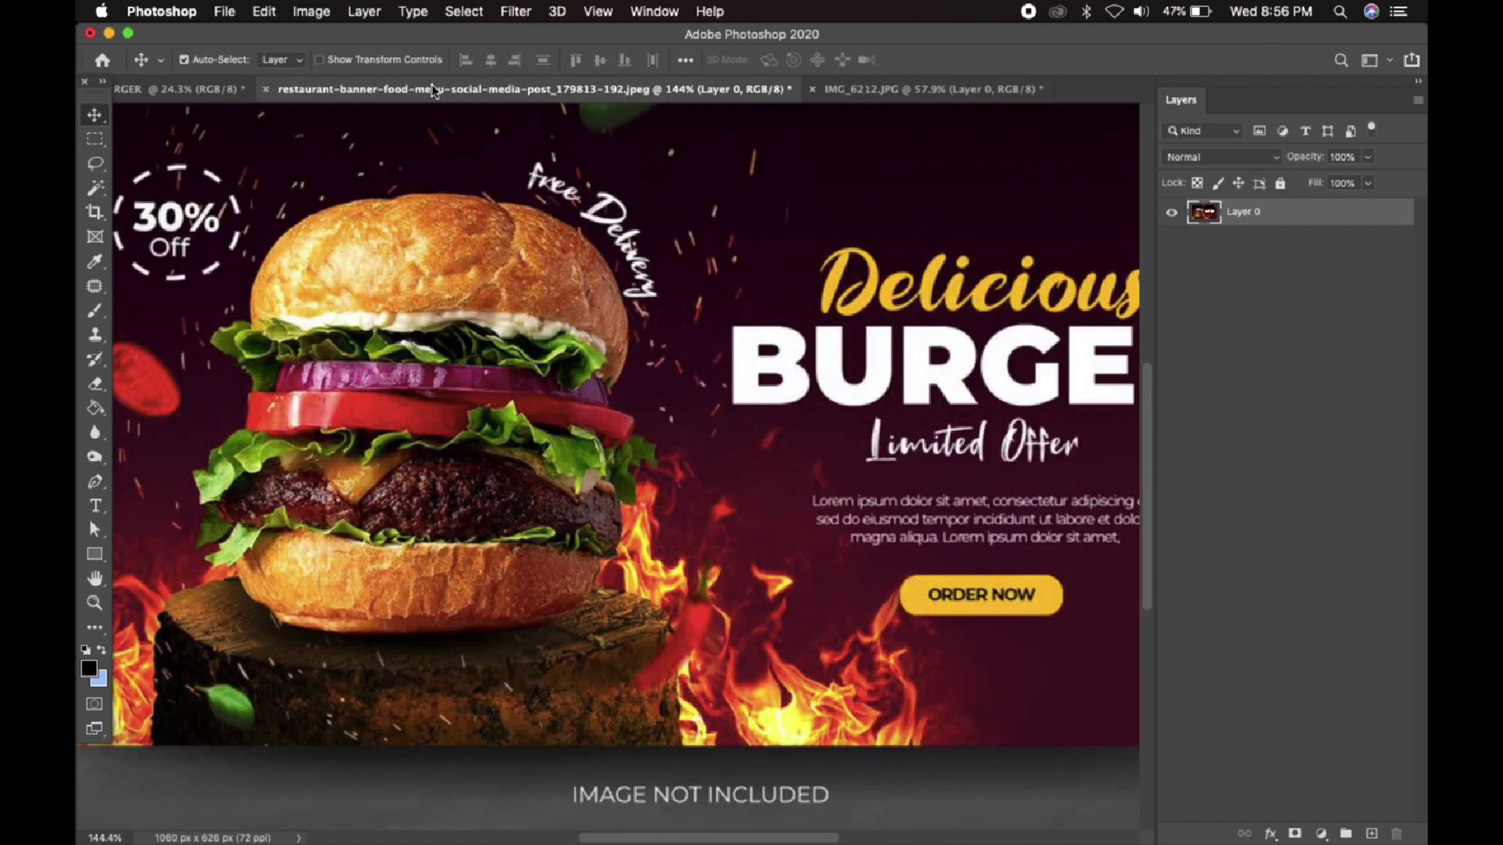
pyautogui.scroll(-2, 557, 678)
pyautogui.hotkey('ctrl', 'shift', 'Tab')
pyautogui.scroll(1, 552, 461)
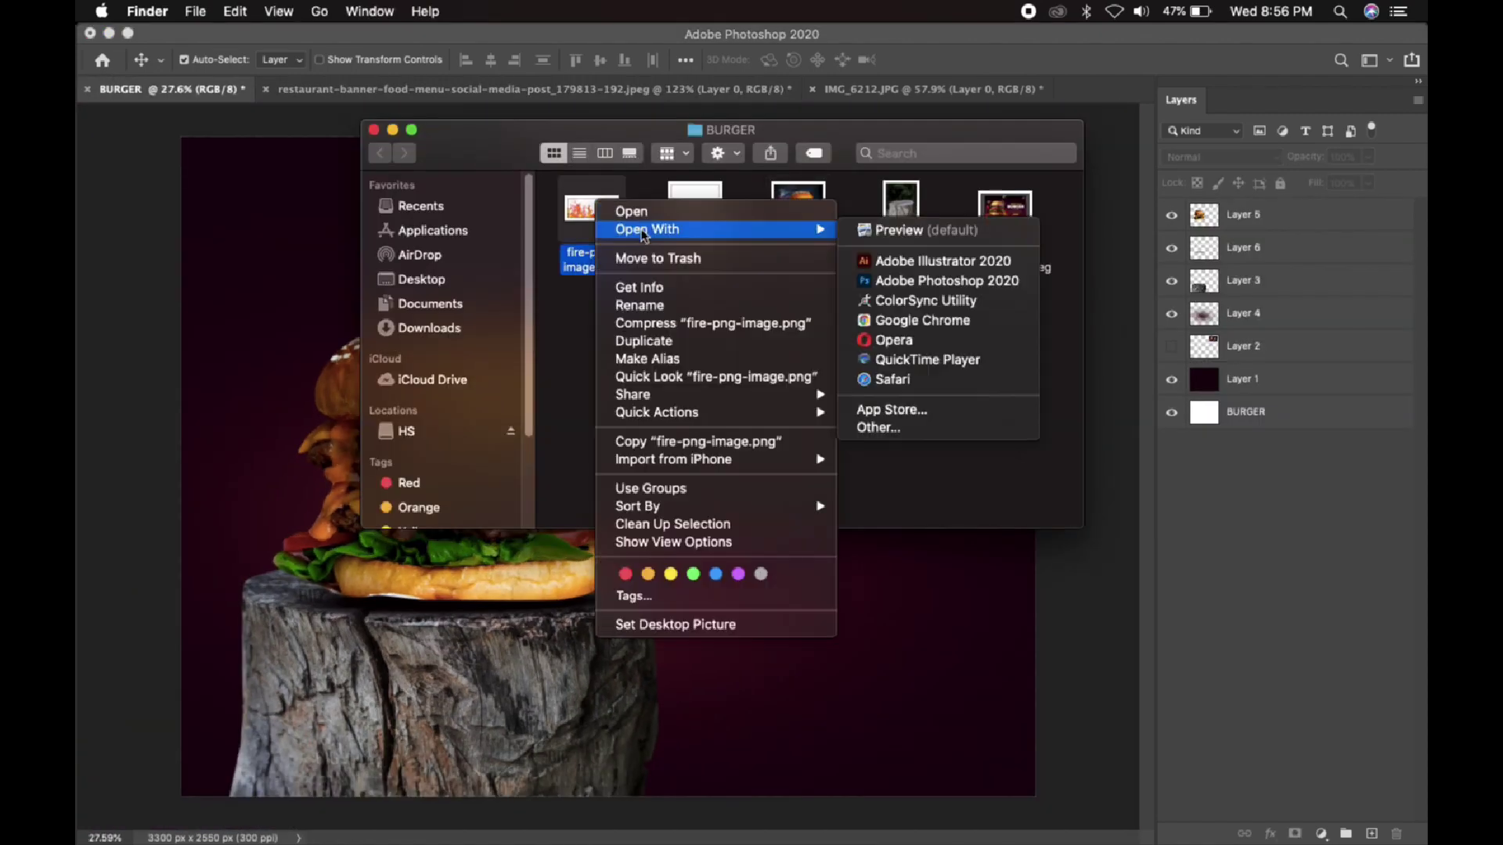
pyautogui.click(955, 252)
pyautogui.moveTo(751, 413); pyautogui.dragTo(585, 511)
pyautogui.moveTo(708, 505); pyautogui.dragTo(603, 383)
# Position the flames around the burger and send their layer one level down, behind the burger
pyautogui.scroll(1, 603, 401)
pyautogui.scroll(1, 603, 404)
pyautogui.press('f')
pyautogui.scroll(-2, 705, 391)
pyautogui.moveTo(815, 327); pyautogui.dragTo(722, 352)
pyautogui.press('super+[')
# Enlarge the flames and tilt them slightly clockwise behind the burger
pyautogui.press('super+t')
pyautogui.moveTo(757, 403); pyautogui.dragTo(988, 496)
pyautogui.moveTo(878, 447)
pyautogui.mouseDown()
pyautogui.moveTo(893, 520)
pyautogui.moveTo(883, 472)
pyautogui.mouseUp()
pyautogui.moveTo(1027, 546); pyautogui.dragTo(939, 514)
pyautogui.press('super+minus')
pyautogui.press('Return')
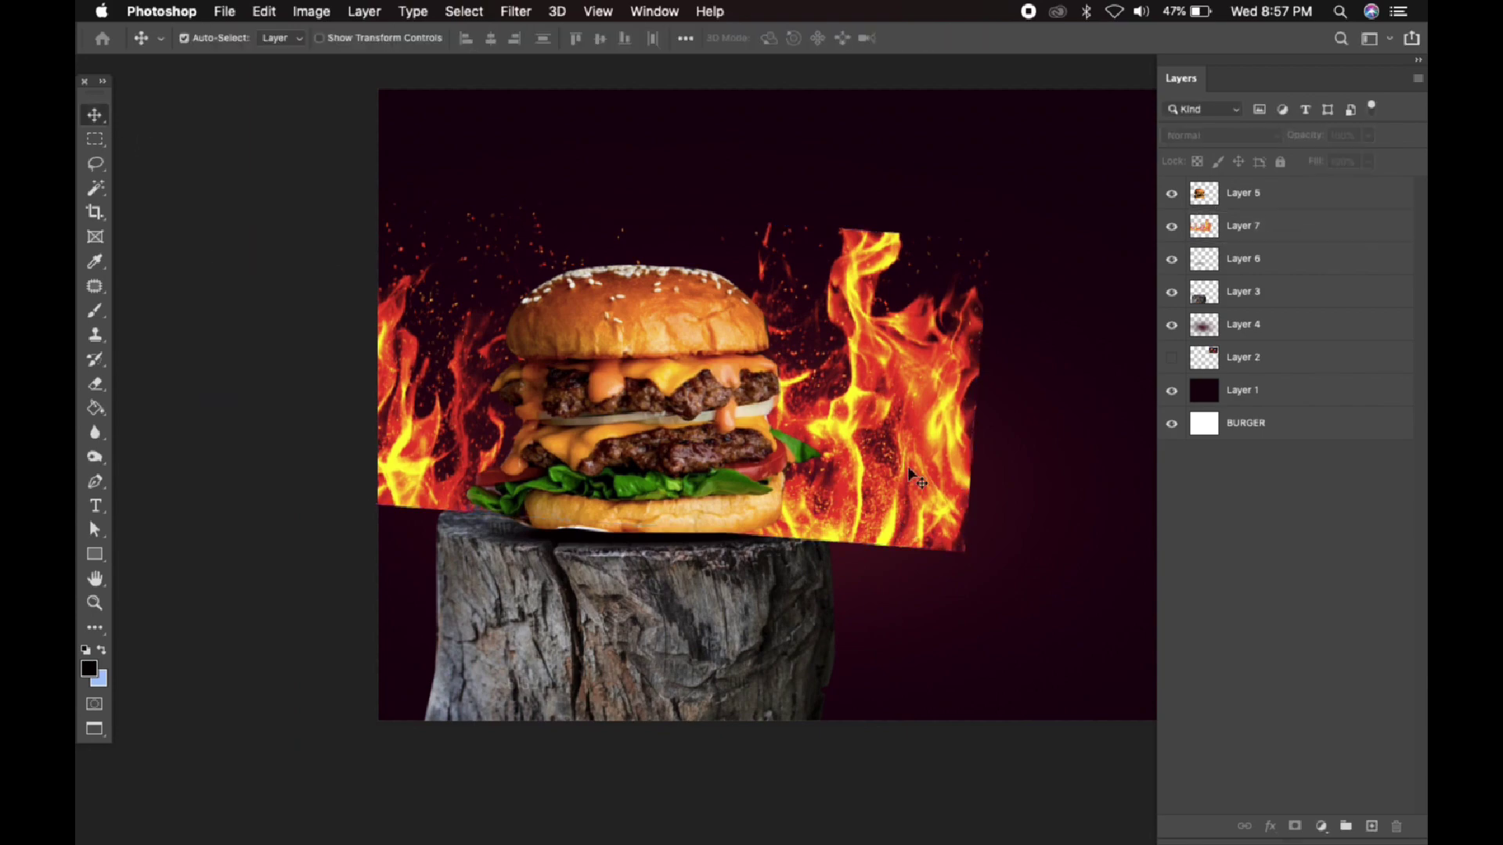
# Erase the outer and lower edges of the flames on both sides with a soft 900-pixel eraser at 49% flow
pyautogui.press('super+minus')
pyautogui.press('f')
pyautogui.press('f')
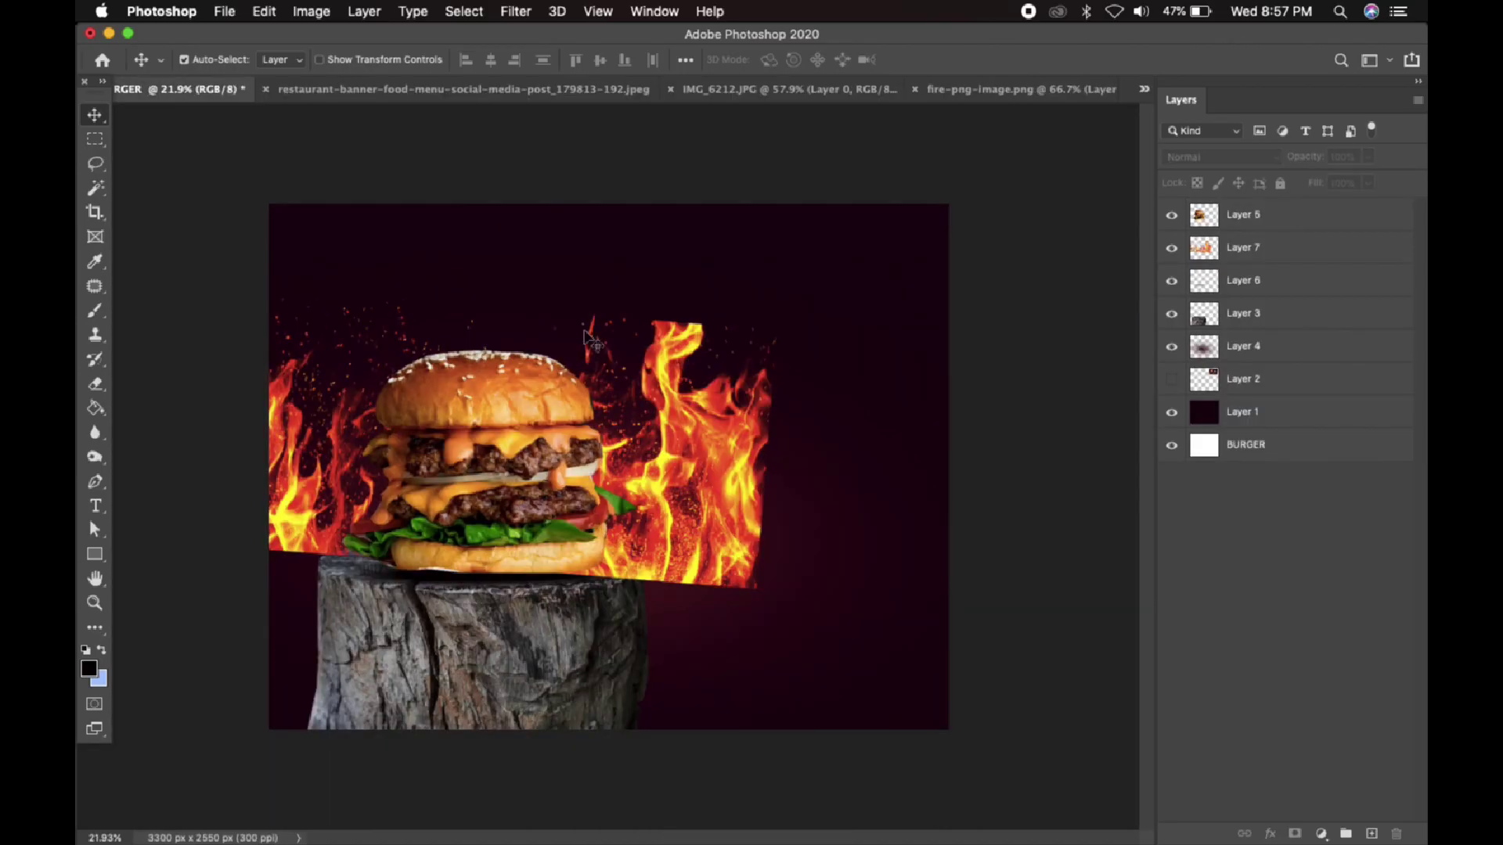
pyautogui.press('f')
pyautogui.scroll(2, 738, 291)
pyautogui.moveTo(782, 470)
pyautogui.mouseDown()
pyautogui.moveTo(790, 430)
pyautogui.moveTo(789, 462)
pyautogui.mouseUp()
pyautogui.moveTo(94, 383); pyautogui.dragTo(157, 381)
pyautogui.moveTo(874, 542)
pyautogui.mouseDown()
pyautogui.moveTo(892, 343)
pyautogui.moveTo(773, 248)
pyautogui.moveTo(821, 298)
pyautogui.moveTo(835, 527)
pyautogui.moveTo(736, 601)
pyautogui.mouseUp()
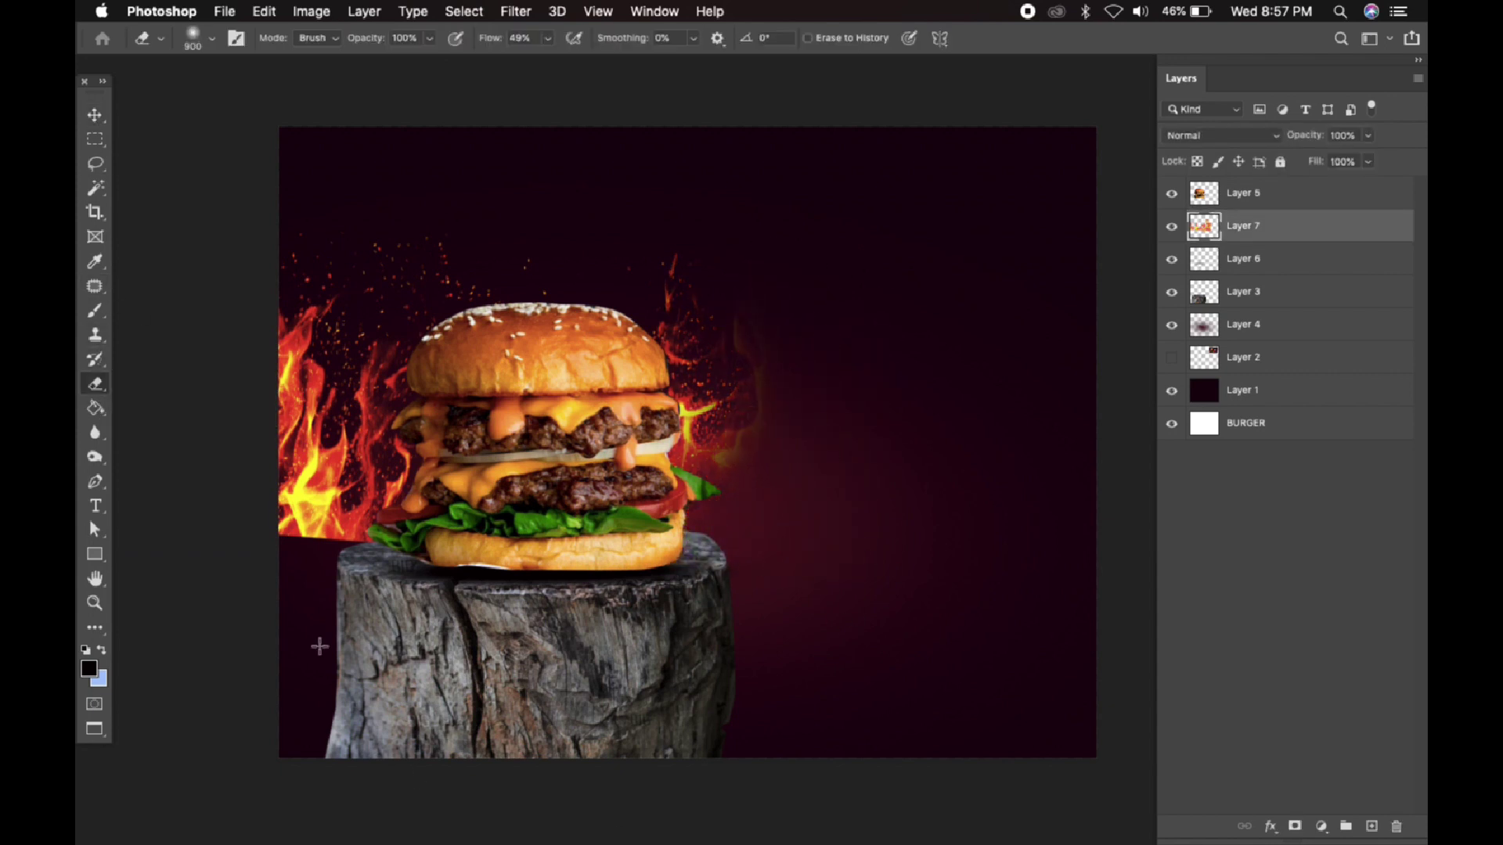
pyautogui.moveTo(417, 778); pyautogui.dragTo(228, 425)
# Rotate the flames about 5 degrees clockwise and lower them around the burger
pyautogui.click(95, 116)
pyautogui.press('super+t')
pyautogui.moveTo(955, 200); pyautogui.dragTo(974, 240)
pyautogui.moveTo(750, 420); pyautogui.dragTo(780, 462)
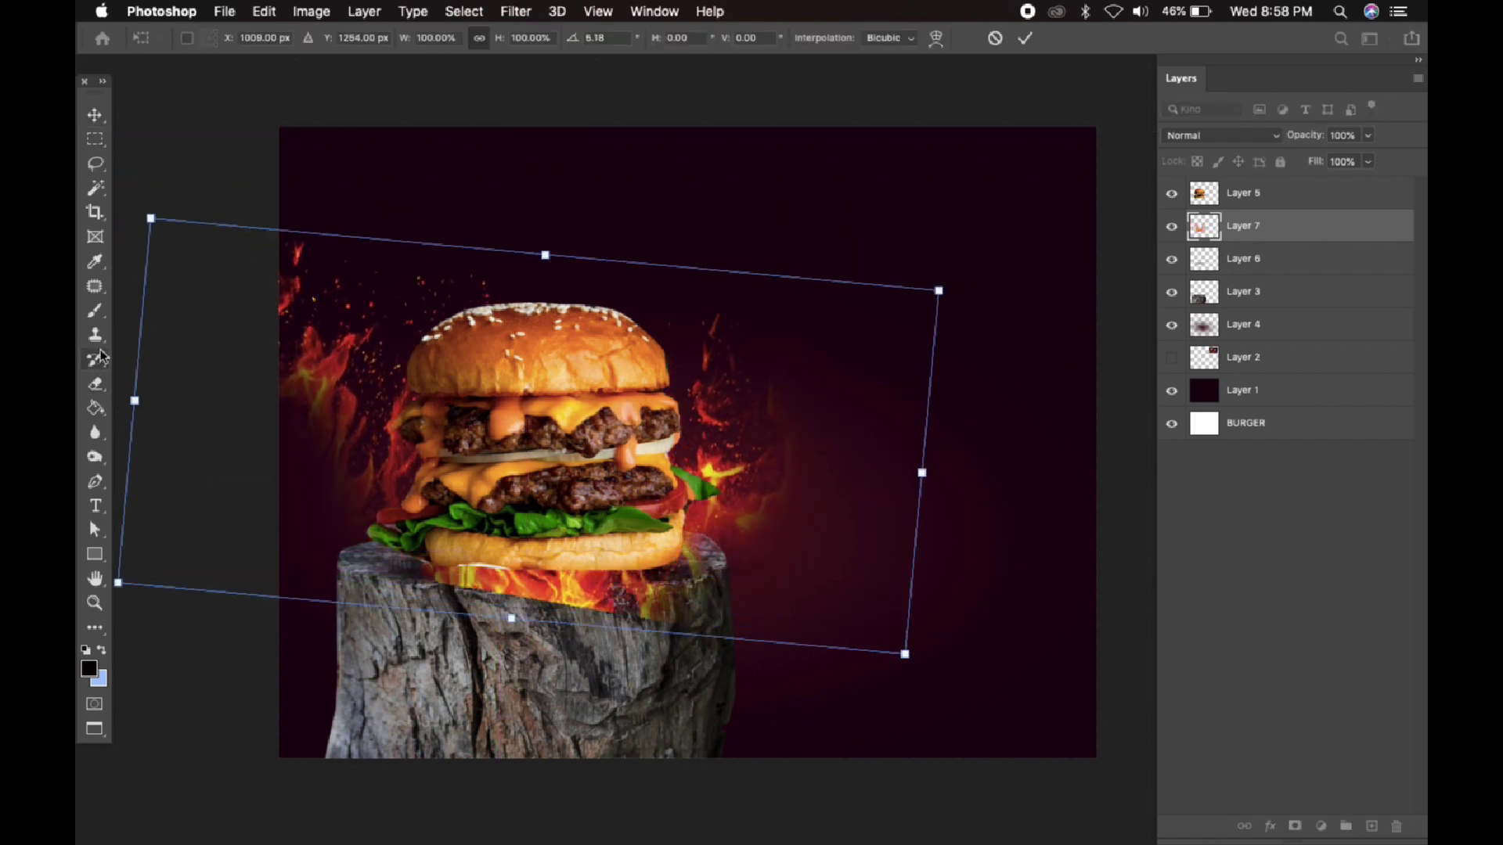
# Outline the flames overlapping the stump with the Pen tool, convert the path to a selection and delete that area
pyautogui.rightClick(96, 384)
pyautogui.click(117, 408)
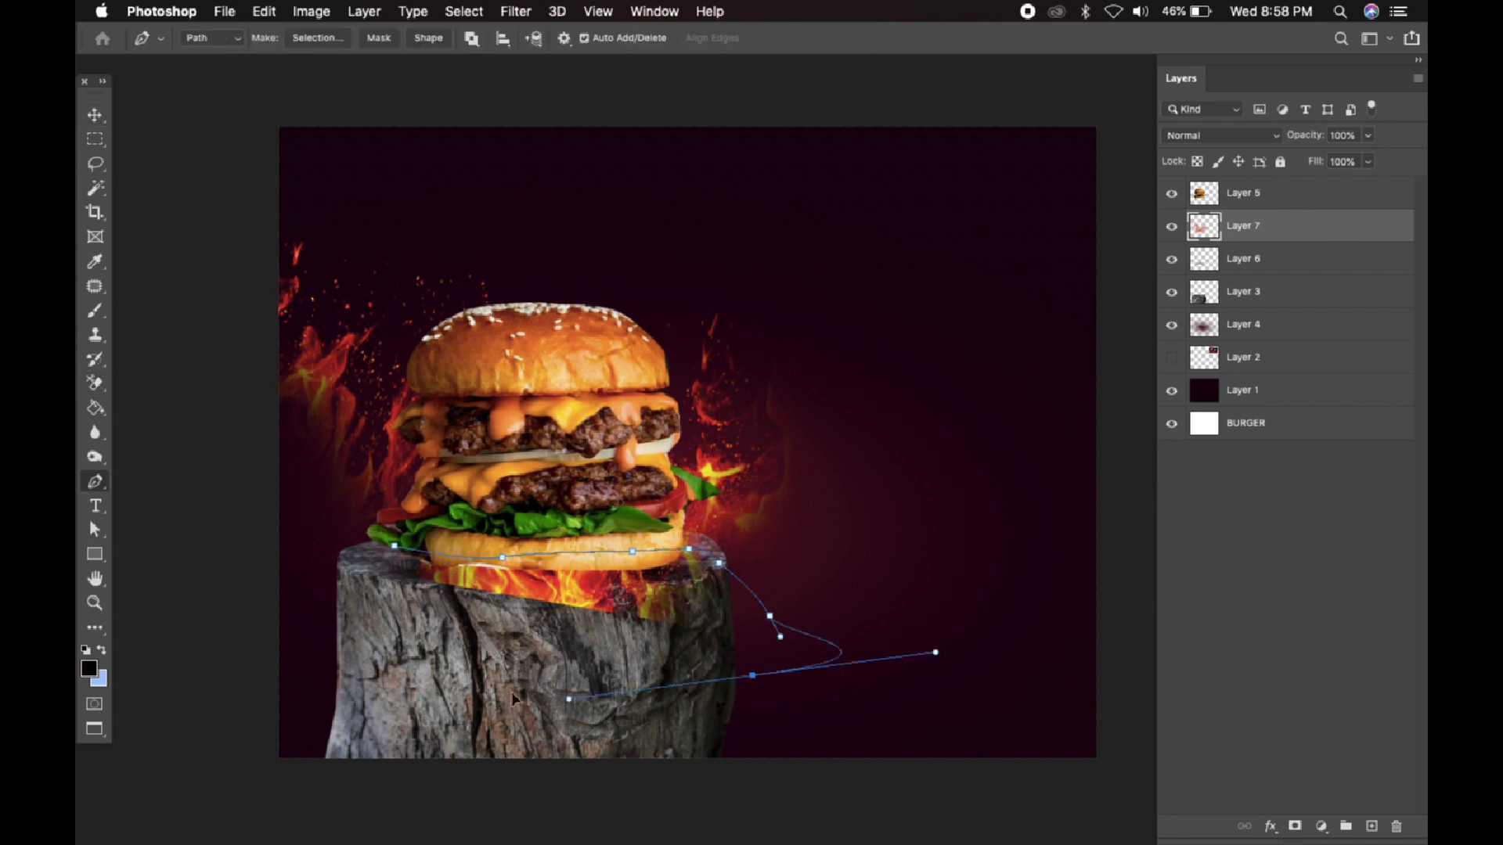
pyautogui.rightClick(461, 601)
pyautogui.click(517, 671)
pyautogui.click(864, 347)
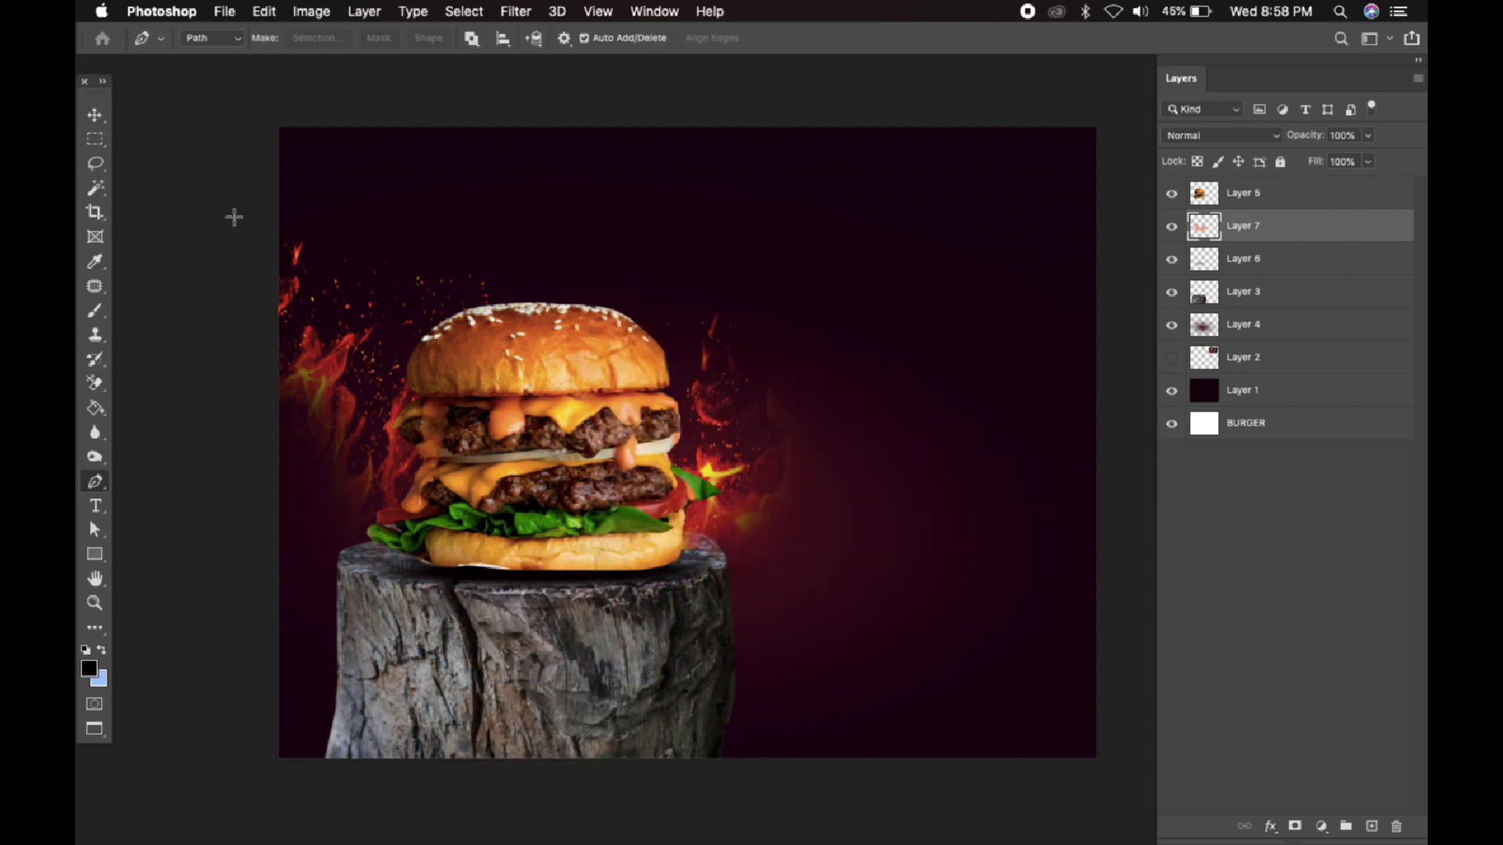
# Brighten the flames on Layer 7 with a Curves adjustment
pyautogui.press('v')
pyautogui.click(202, 200)
pyautogui.click(775, 461)
pyautogui.press('super+m')
pyautogui.press('Escape')
pyautogui.click(1244, 225)
pyautogui.hotkey('ctrl', 'm')
pyautogui.moveTo(906, 264); pyautogui.dragTo(891, 258)
pyautogui.moveTo(1236, 87); pyautogui.dragTo(1210, 369)
pyautogui.click(1255, 405)
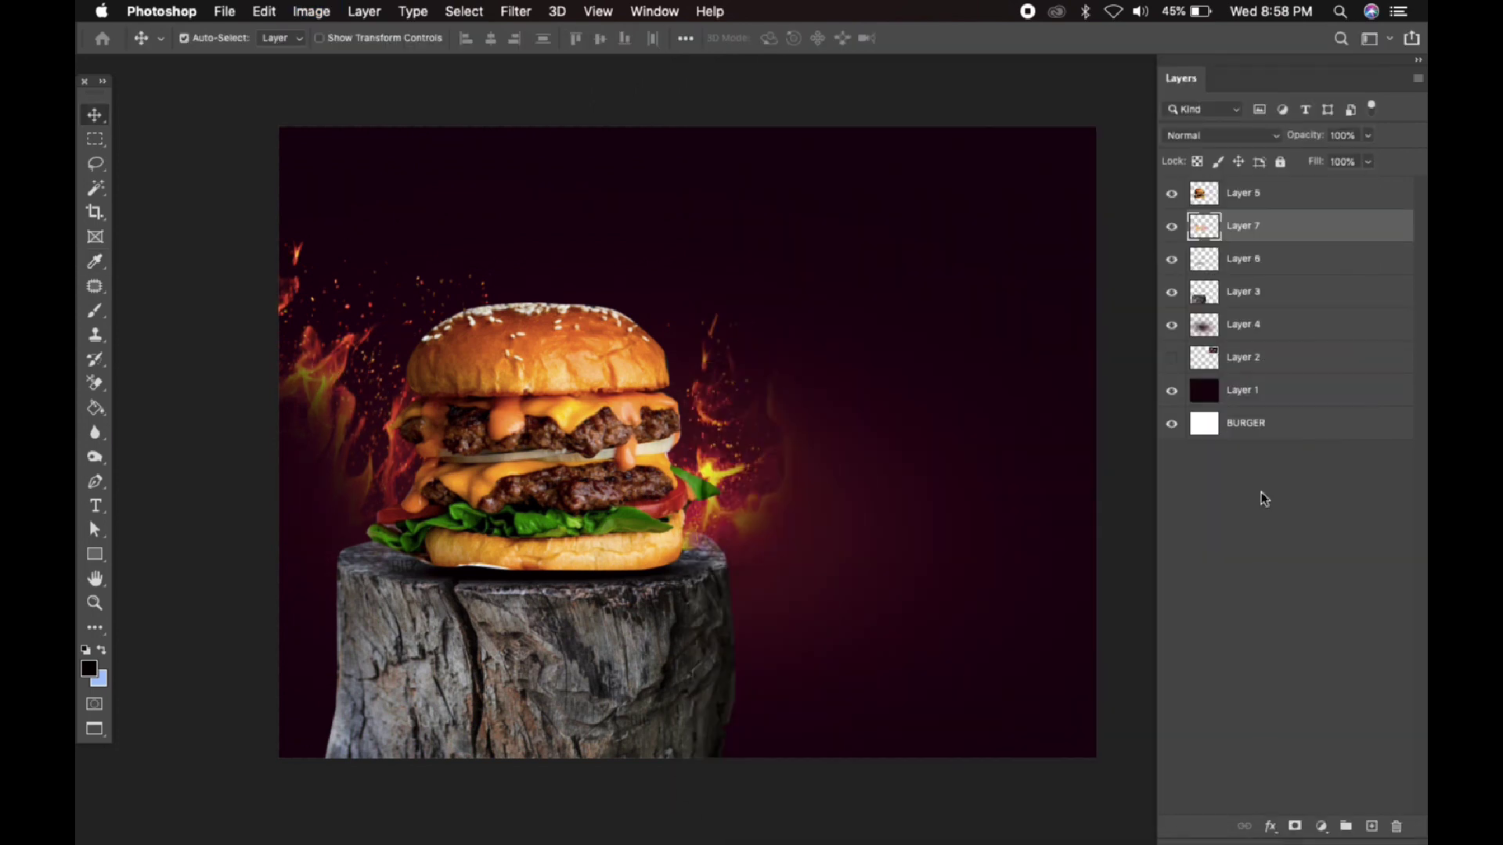
# Check the reference banner, and open the flame-fire PNG image from the BURGER folder in Photoshop
pyautogui.press('f')
pyautogui.press('f')
pyautogui.click(526, 91)
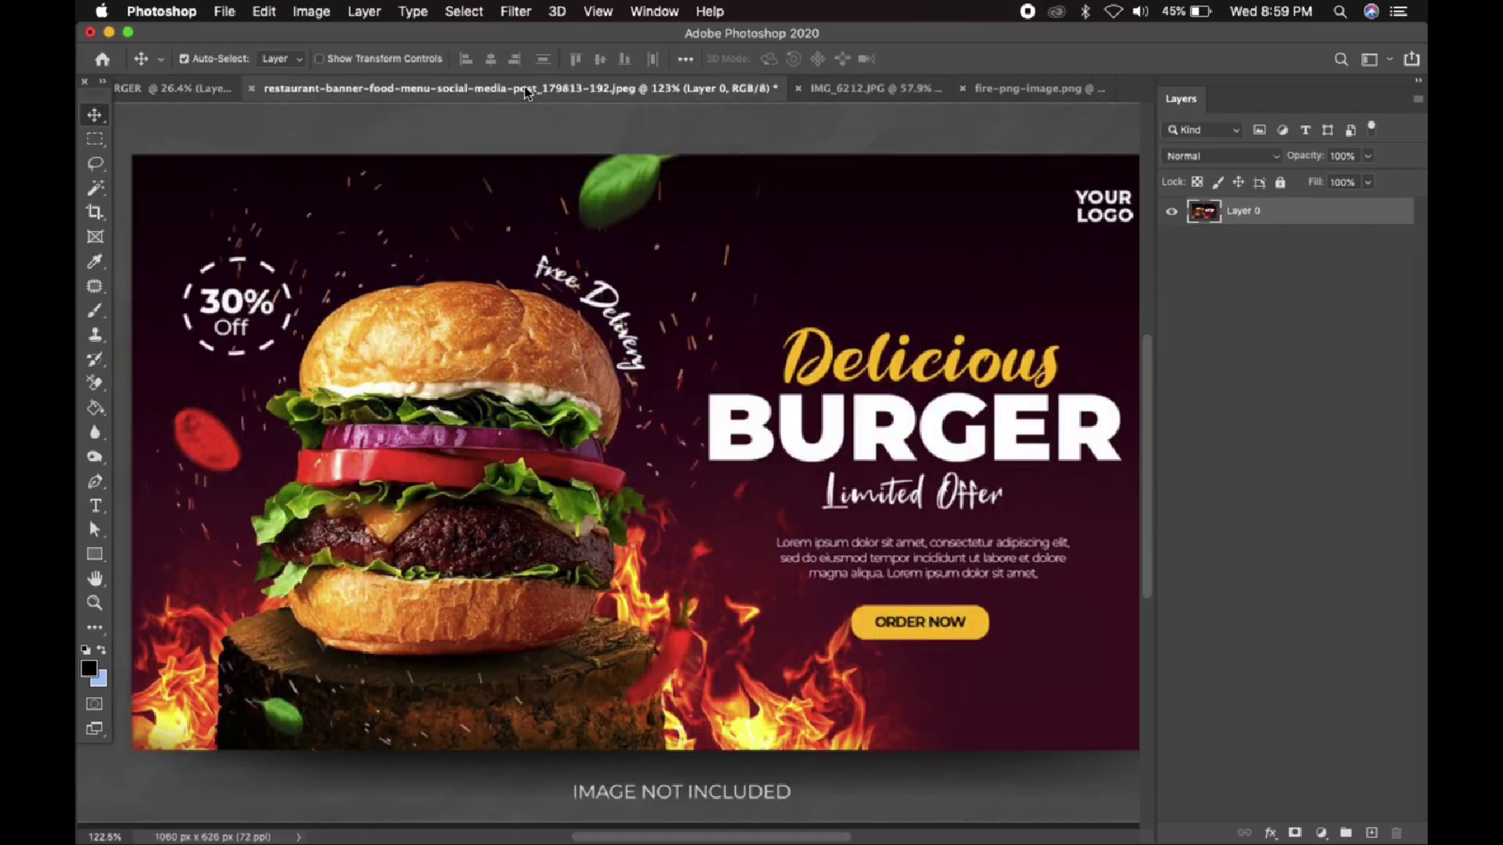
pyautogui.click(169, 90)
pyautogui.scroll(-1, 709, 507)
pyautogui.hotkey('ctrl', 'Up')
pyautogui.click(537, 254)
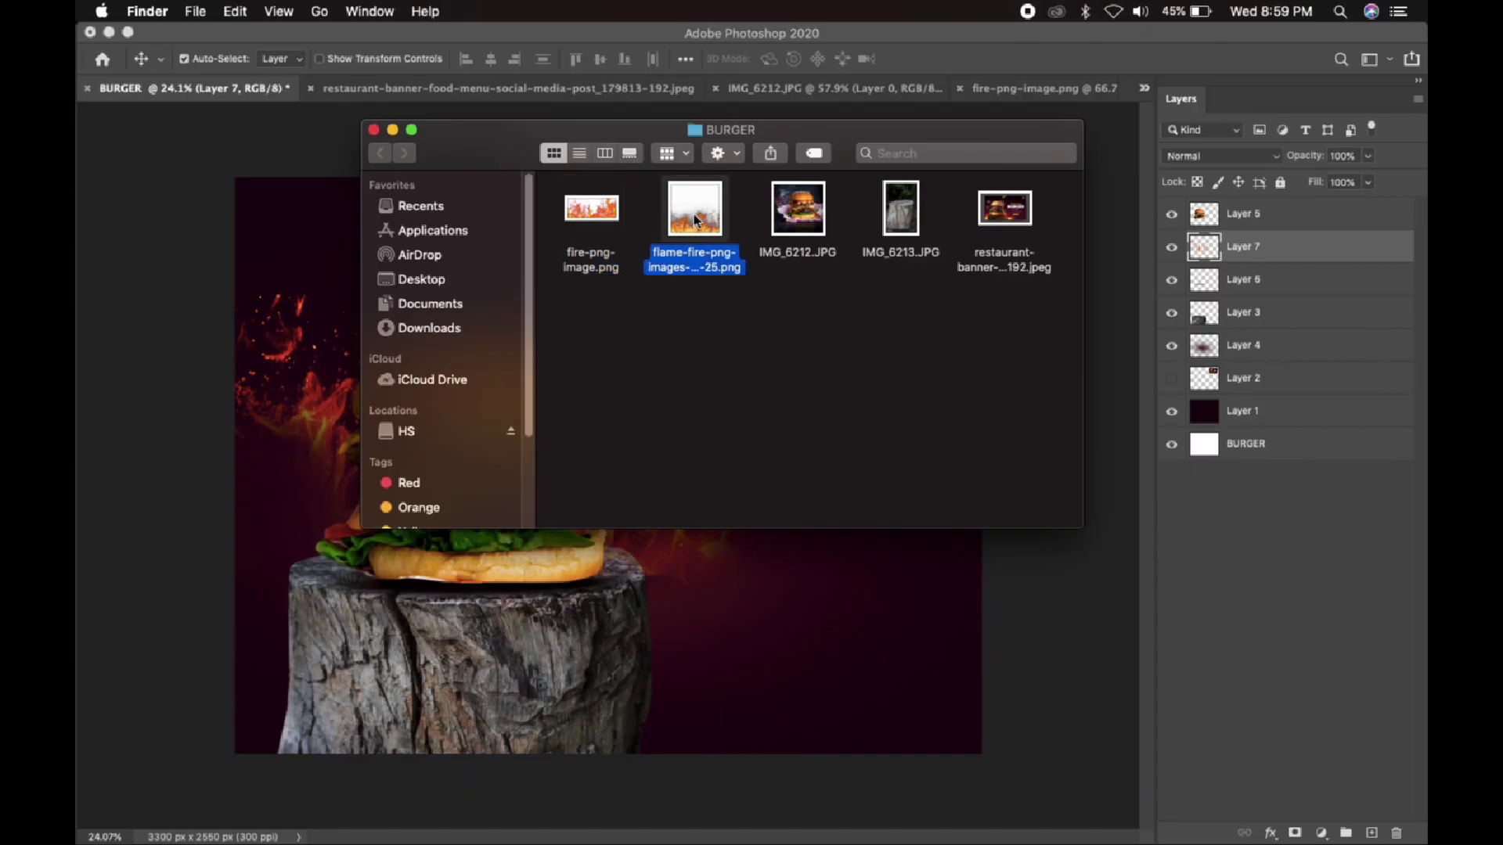
pyautogui.rightClick(694, 216)
pyautogui.moveTo(743, 240)
pyautogui.click(1077, 310)
# Move the new flames into the BURGER document beside the stump's right side, and send their layer behind the stump
pyautogui.moveTo(669, 601); pyautogui.dragTo(748, 601)
pyautogui.moveTo(770, 603); pyautogui.dragTo(664, 634)
pyautogui.press('super+[')
pyautogui.press('super+[')
pyautogui.press('super+[')
pyautogui.press('super+t')
pyautogui.moveTo(742, 449); pyautogui.dragTo(871, 332)
pyautogui.press('super+z')
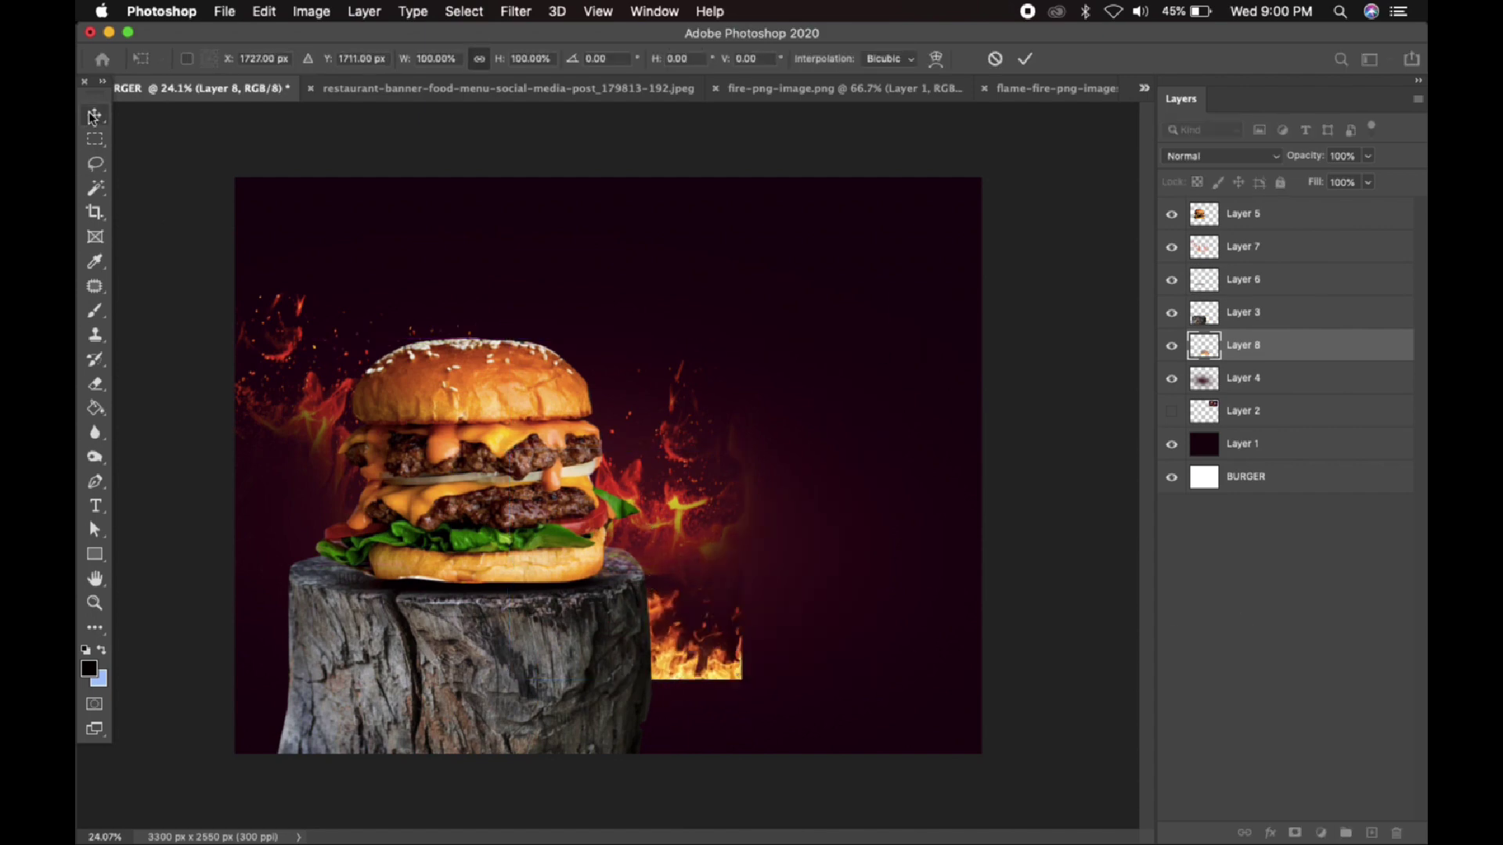
pyautogui.click(91, 120)
pyautogui.press('f')
pyautogui.scroll(10, 645, 453)
pyautogui.scroll(-10, 657, 455)
pyautogui.scroll(2, 672, 456)
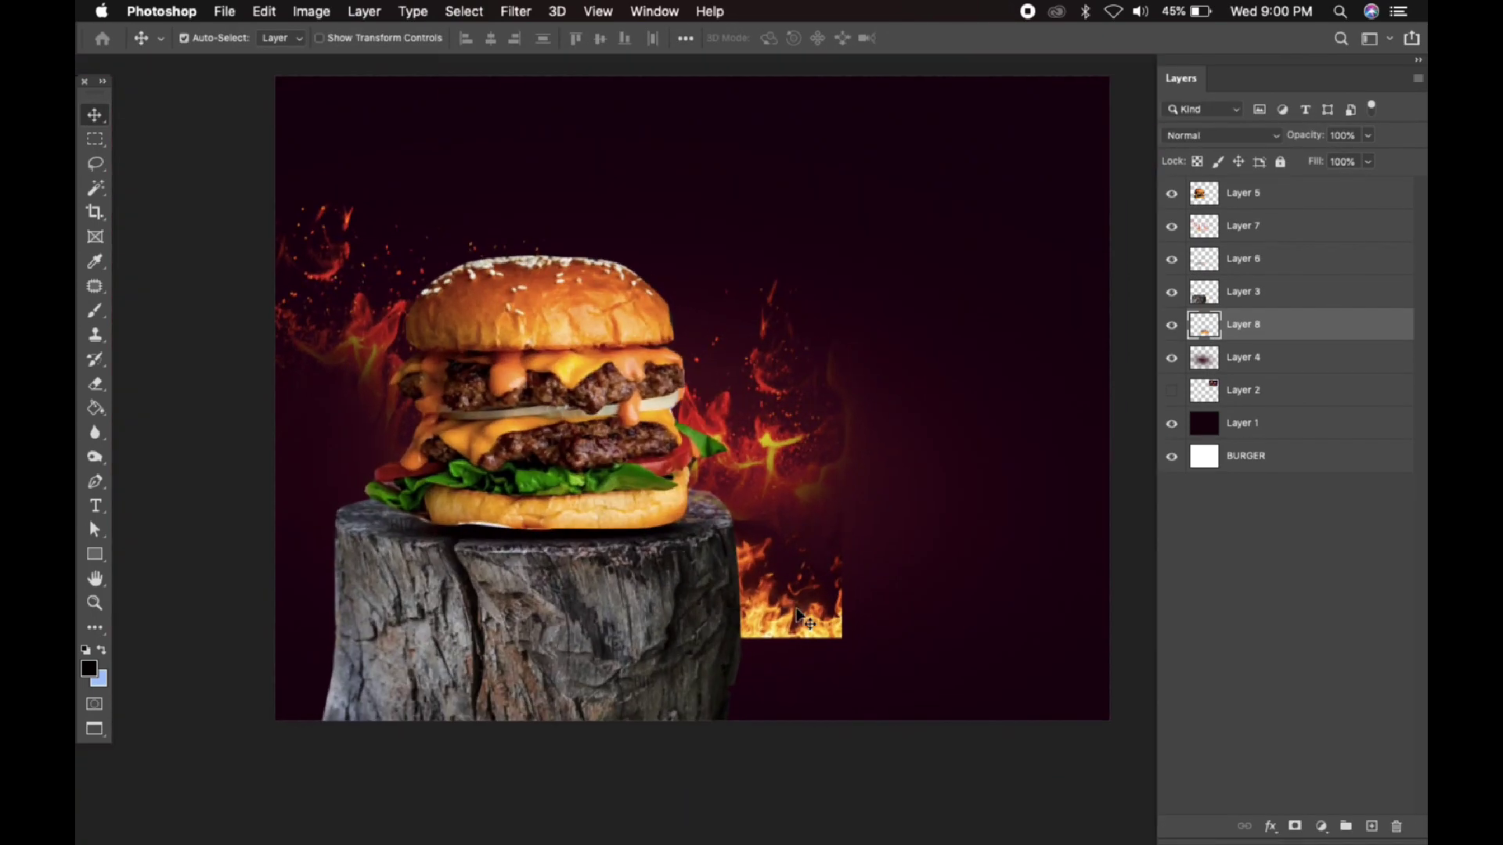
# Enlarge and rotate Layer 8's flames, placing them partly behind the stump's lower right edge down to the canvas bottom
pyautogui.press('super+t')
pyautogui.moveTo(838, 375); pyautogui.dragTo(940, 277)
pyautogui.moveTo(838, 551); pyautogui.dragTo(870, 511)
pyautogui.moveTo(1027, 704); pyautogui.dragTo(987, 750)
pyautogui.moveTo(912, 646); pyautogui.dragTo(899, 646)
pyautogui.moveTo(1005, 292); pyautogui.dragTo(821, 191)
pyautogui.moveTo(889, 500); pyautogui.dragTo(809, 566)
pyautogui.moveTo(1002, 627); pyautogui.dragTo(900, 795)
pyautogui.moveTo(822, 658); pyautogui.dragTo(897, 589)
pyautogui.press('Return')
# Set the blending mode of Layer 8's flames to Screen, and undo the trial move of the flames
pyautogui.click(99, 385)
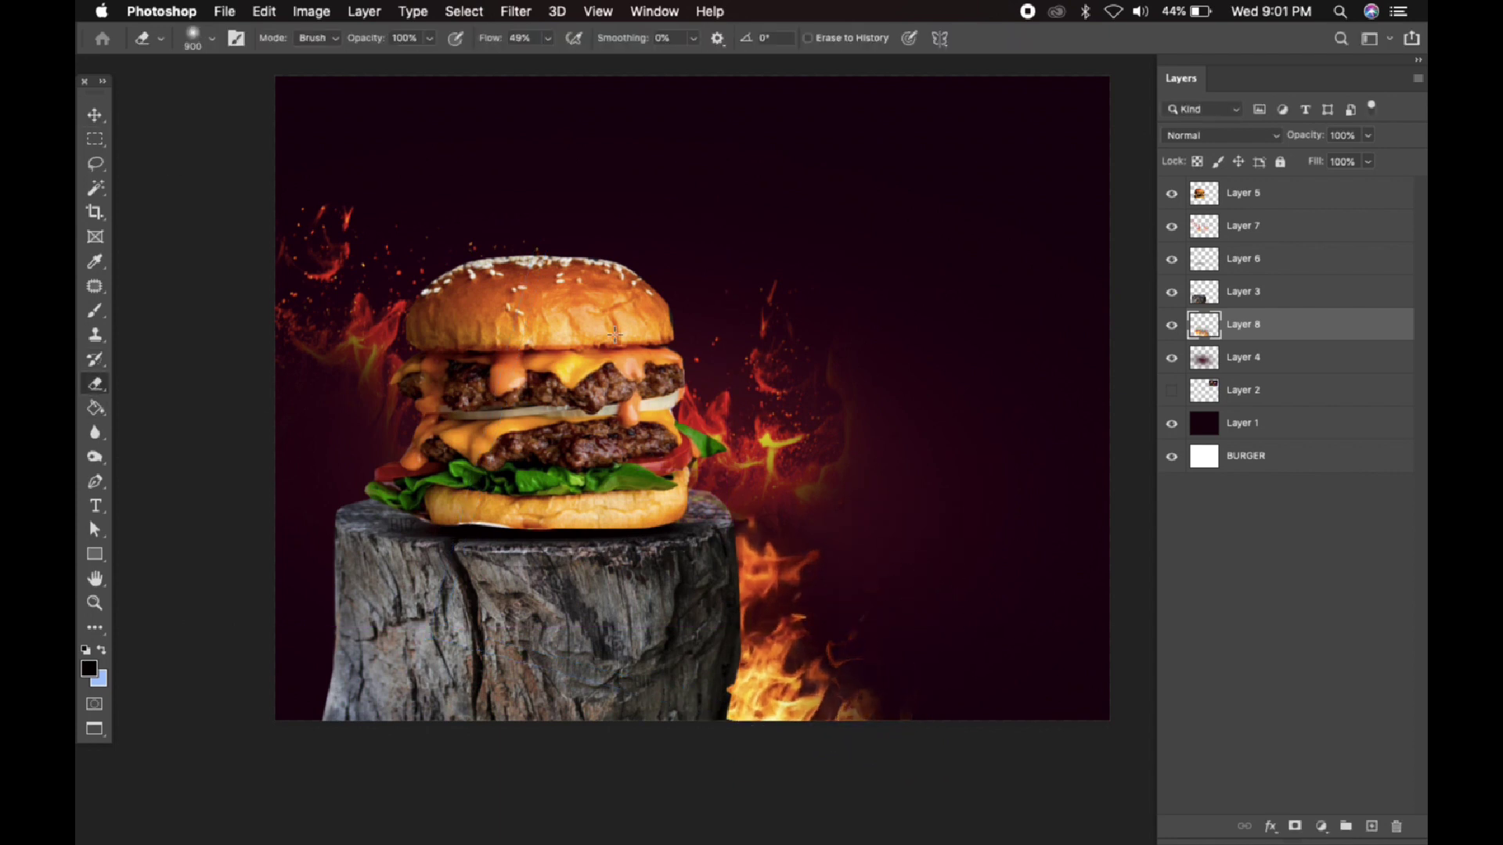
pyautogui.press('v')
pyautogui.click(1221, 136)
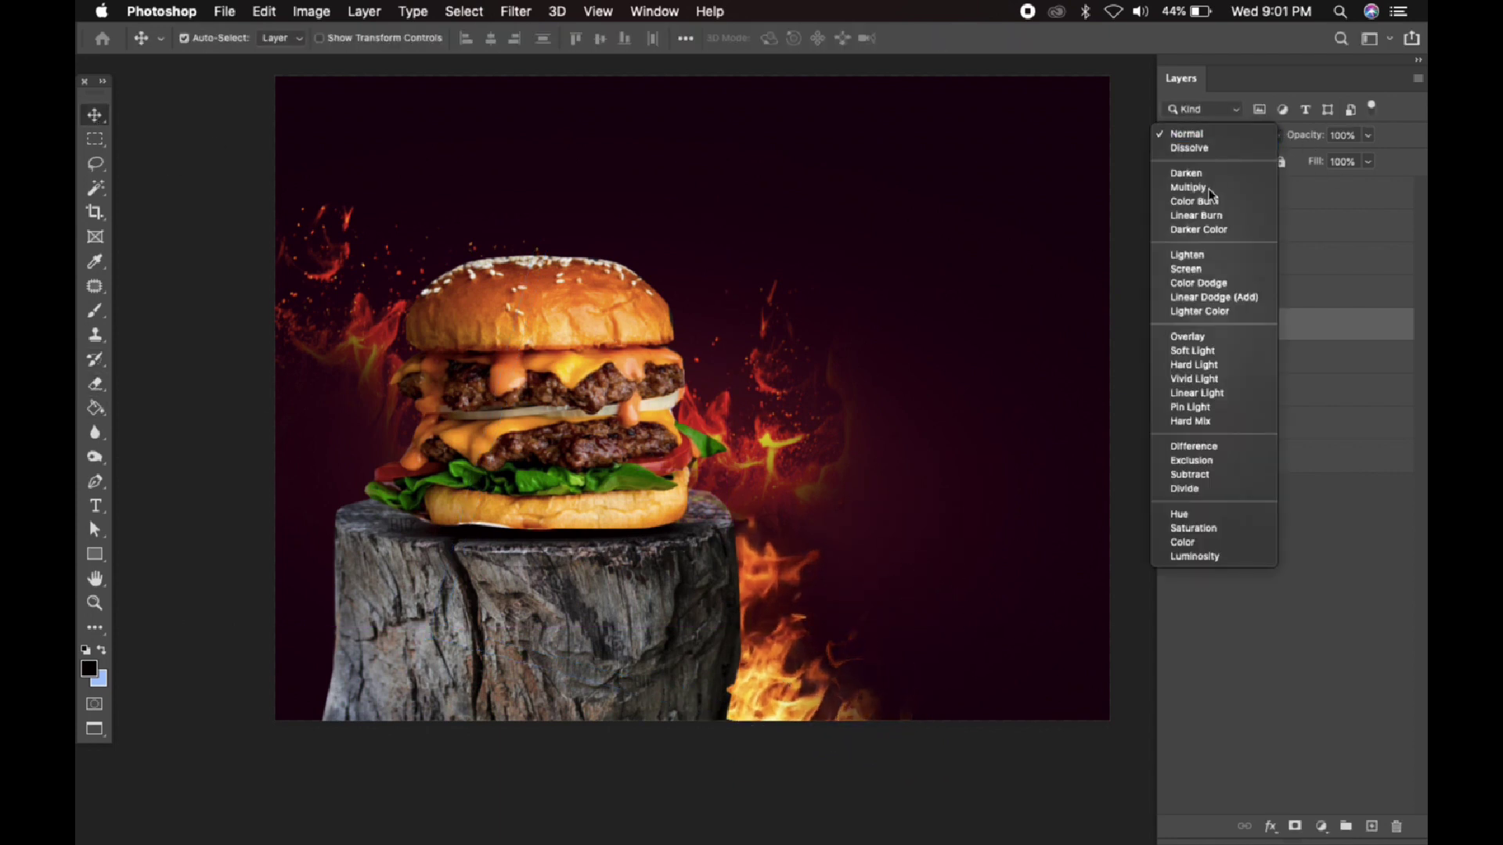
pyautogui.click(1218, 266)
pyautogui.click(808, 484)
pyautogui.moveTo(785, 653); pyautogui.dragTo(854, 643)
pyautogui.press('super+z')
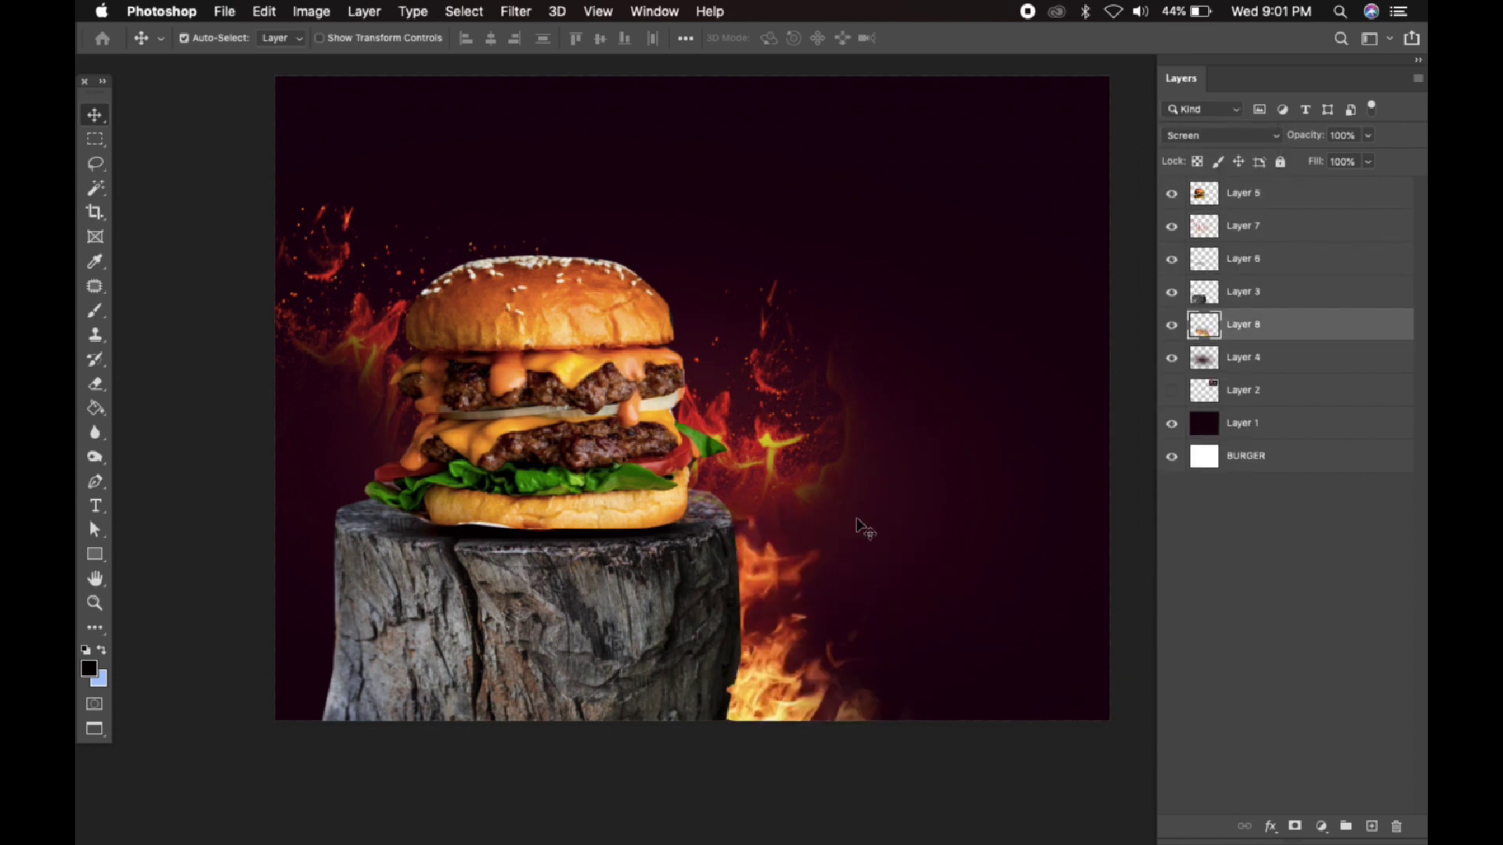
# Add a new layer and paint a soft light pink brush spot on it above the burger
pyautogui.click(1371, 830)
pyautogui.click(95, 310)
pyautogui.click(89, 668)
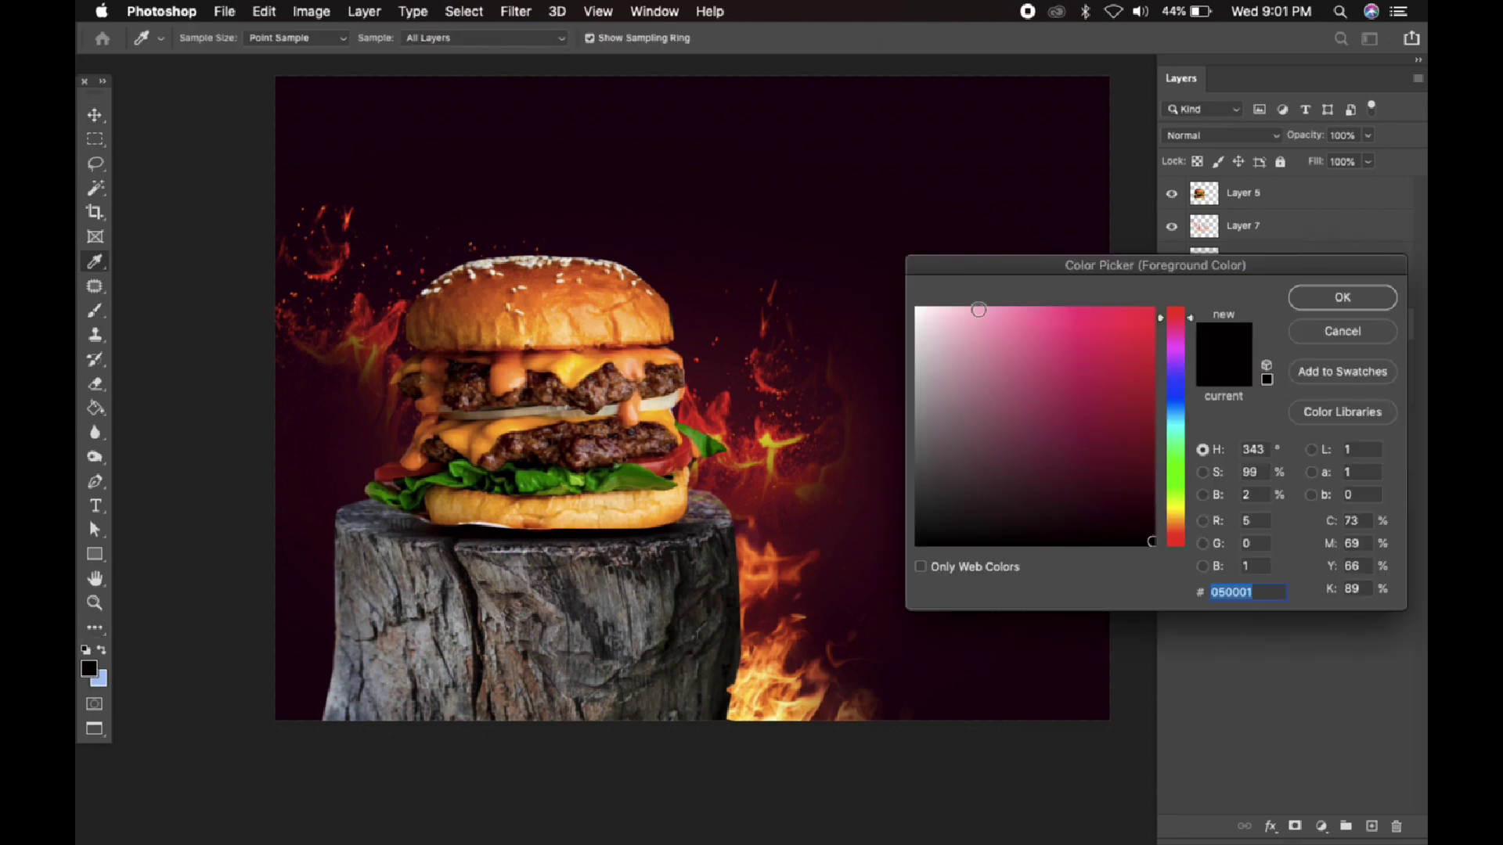
pyautogui.click(983, 312)
pyautogui.press('Return')
pyautogui.click(681, 309)
# Enlarge the pink glow and move it across the burger artwork
pyautogui.click(95, 115)
pyautogui.press('super+t')
pyautogui.moveTo(475, 511); pyautogui.dragTo(579, 532)
pyautogui.moveTo(887, 578); pyautogui.dragTo(984, 662)
pyautogui.moveTo(725, 344); pyautogui.dragTo(741, 410)
pyautogui.moveTo(1055, 176); pyautogui.dragTo(1093, 285)
pyautogui.moveTo(682, 362); pyautogui.dragTo(621, 387)
pyautogui.click(95, 116)
pyautogui.click(155, 201)
pyautogui.moveTo(313, 407); pyautogui.dragTo(498, 416)
# Transform the pink glow again, reshaping and stretching it widely around the burger and stump
pyautogui.scroll(-2, 744, 363)
pyautogui.scroll(-1, 747, 366)
pyautogui.press('super+t')
pyautogui.scroll(3, 704, 284)
pyautogui.moveTo(682, 198); pyautogui.dragTo(684, 322)
pyautogui.scroll(-2, 720, 367)
pyautogui.rightClick(717, 362)
pyautogui.click(739, 438)
pyautogui.moveTo(684, 177); pyautogui.dragTo(684, 264)
pyautogui.moveTo(916, 486); pyautogui.dragTo(1069, 601)
pyautogui.moveTo(453, 486); pyautogui.dragTo(260, 462)
pyautogui.moveTo(683, 305); pyautogui.dragTo(663, 227)
pyautogui.press('Return')
# Send the pink glow layer backward until it lies directly above the dark Layer 1 background
pyautogui.press('super+bracketleft')
pyautogui.press('super+bracketleft')
pyautogui.press('super+bracketleft')
pyautogui.press('super+bracketleft')
pyautogui.press('super+bracketright')
pyautogui.click(1023, 514)
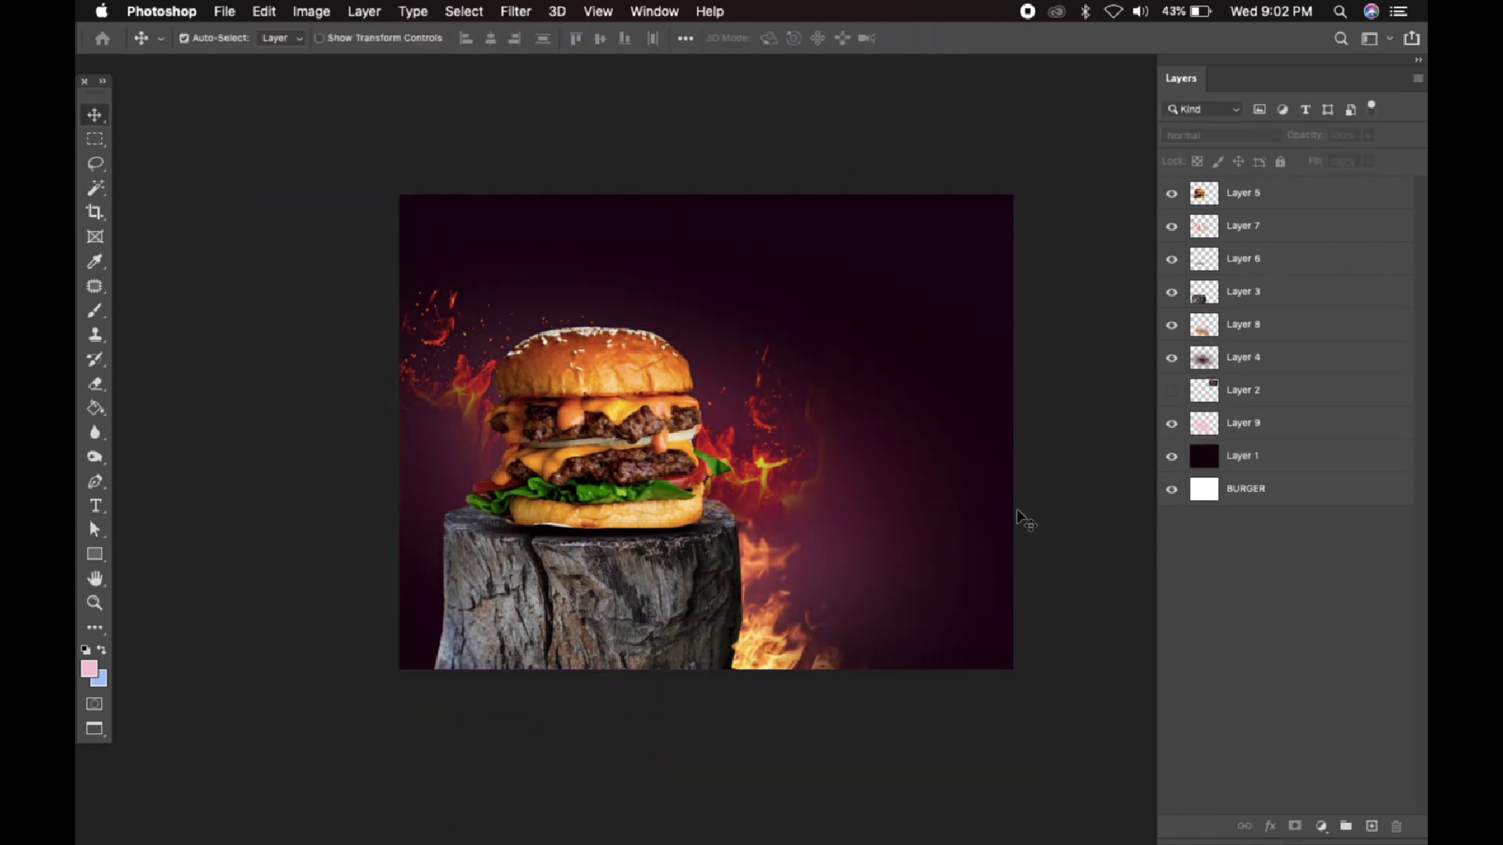
# Return Layer 8's blending mode to Normal and duplicate its flames to the stump's left side
pyautogui.click(766, 643)
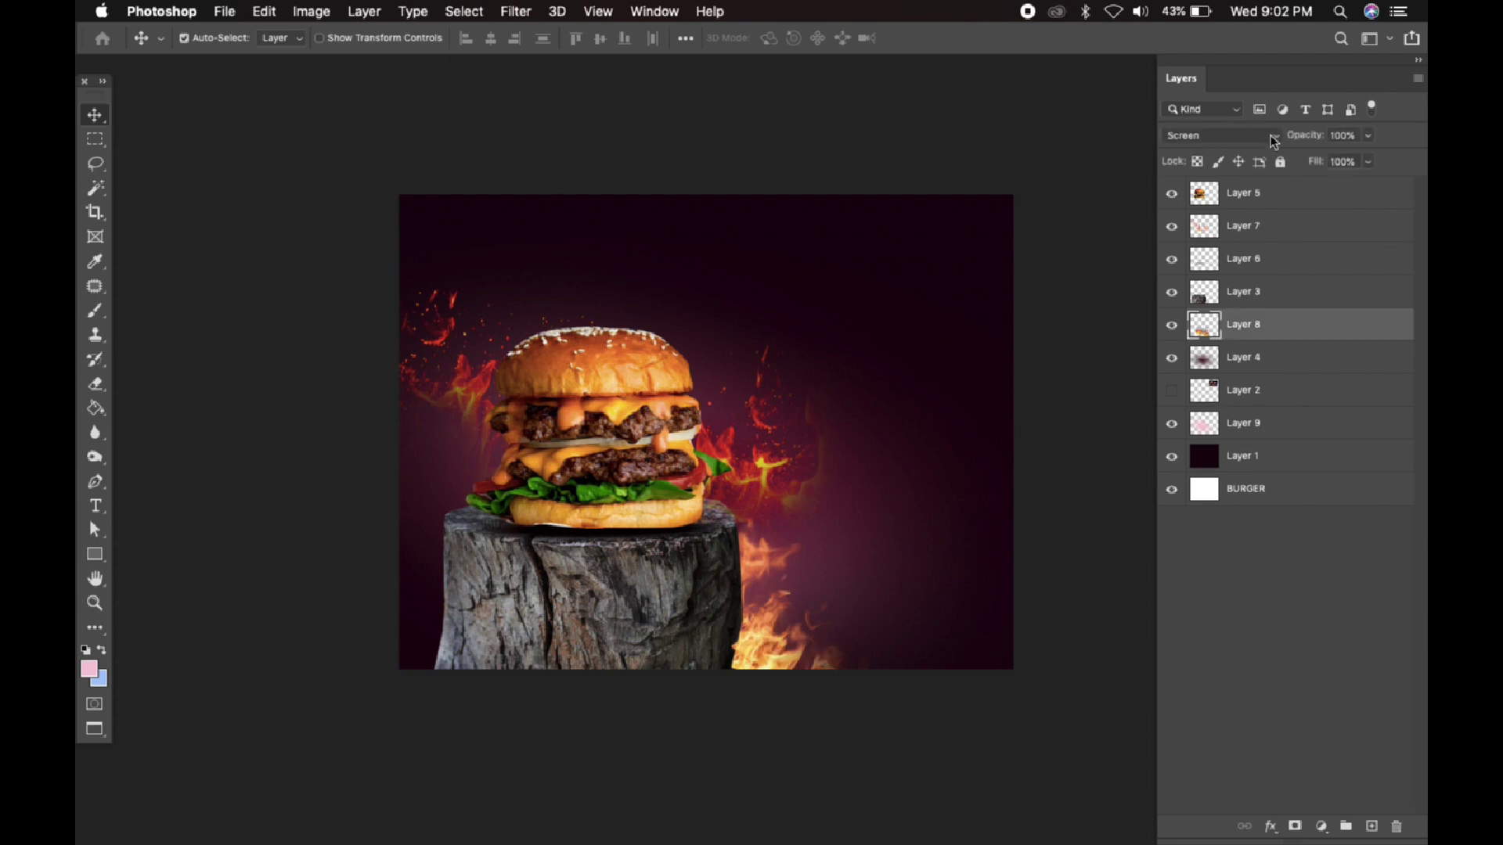
pyautogui.click(1266, 138)
pyautogui.click(1002, 437)
pyautogui.moveTo(806, 593); pyautogui.dragTo(445, 548)
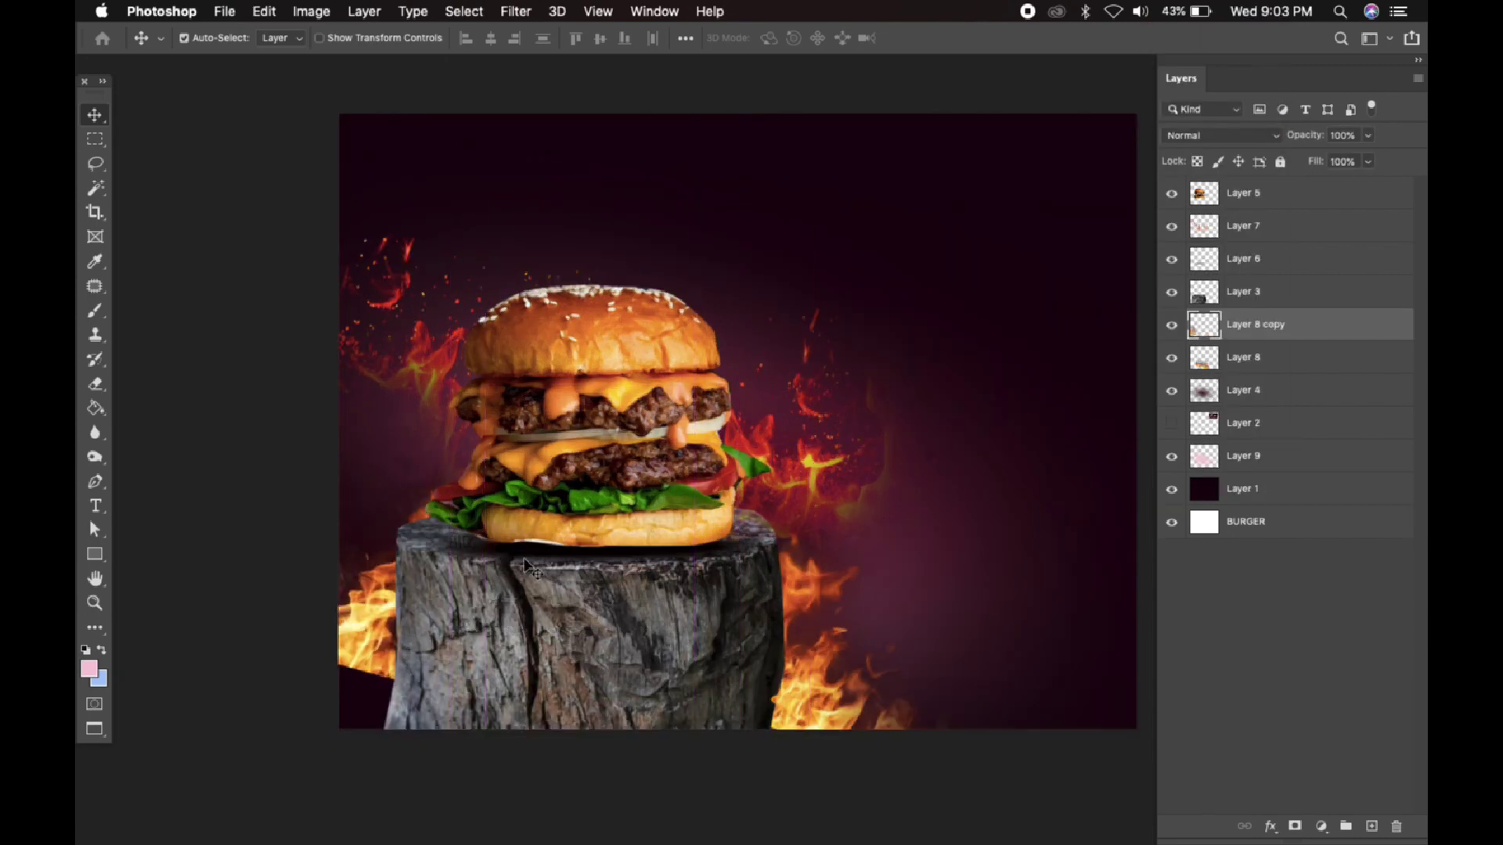
# Transform the copied flames and raise them beside the burger's left side behind the stump, blending their hard edges with the Eraser
pyautogui.press('super+t')
pyautogui.moveTo(704, 225); pyautogui.dragTo(403, 244)
pyautogui.moveTo(358, 658); pyautogui.dragTo(391, 562)
pyautogui.press('Return')
pyautogui.press('super+minus')
pyautogui.press('e')
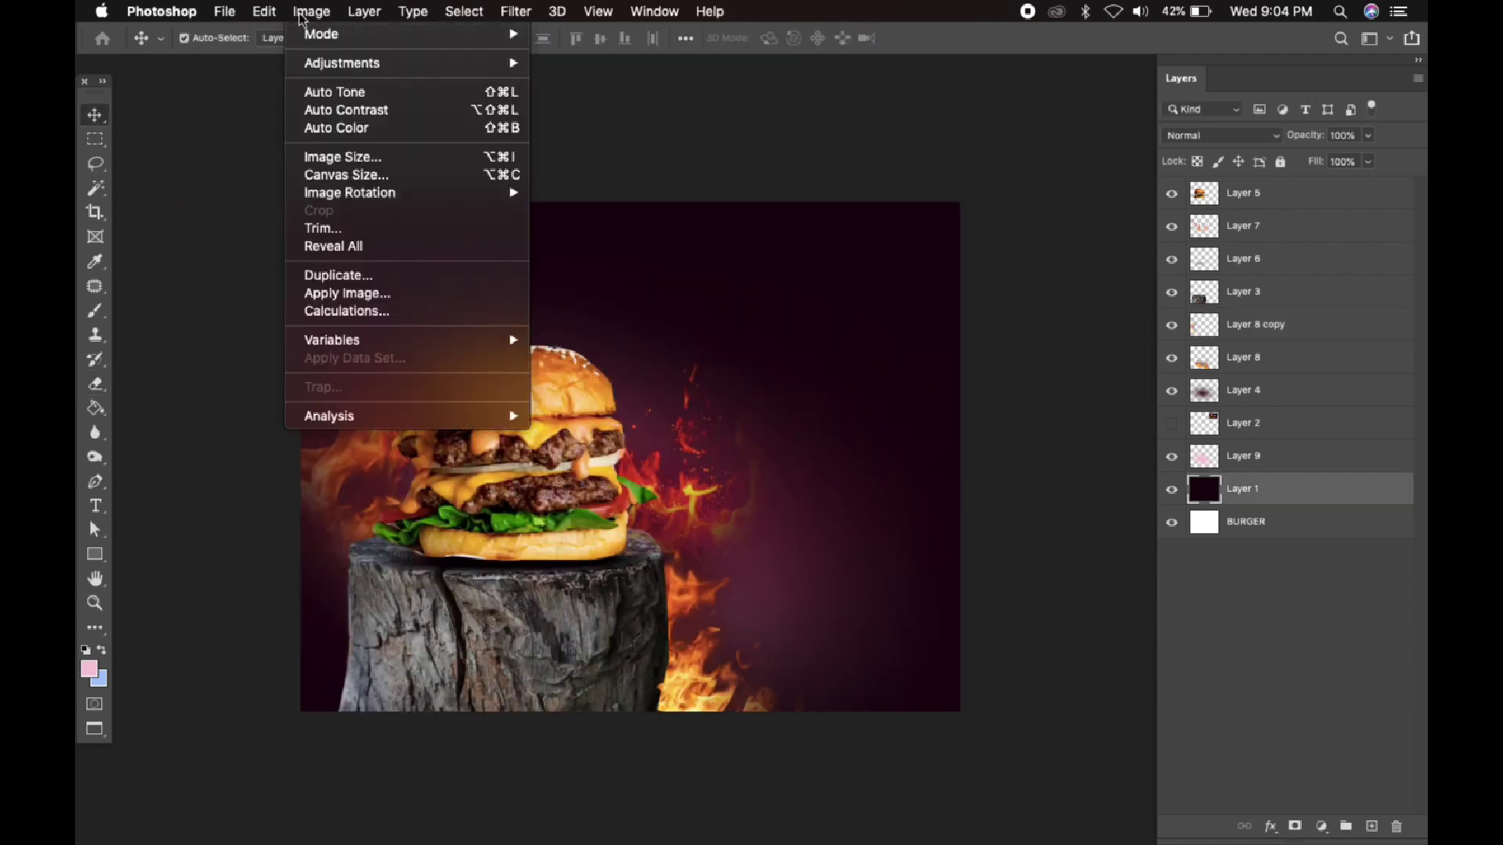
# Extend the canvas to the right by setting its width to 3500 pixels
pyautogui.click(337, 174)
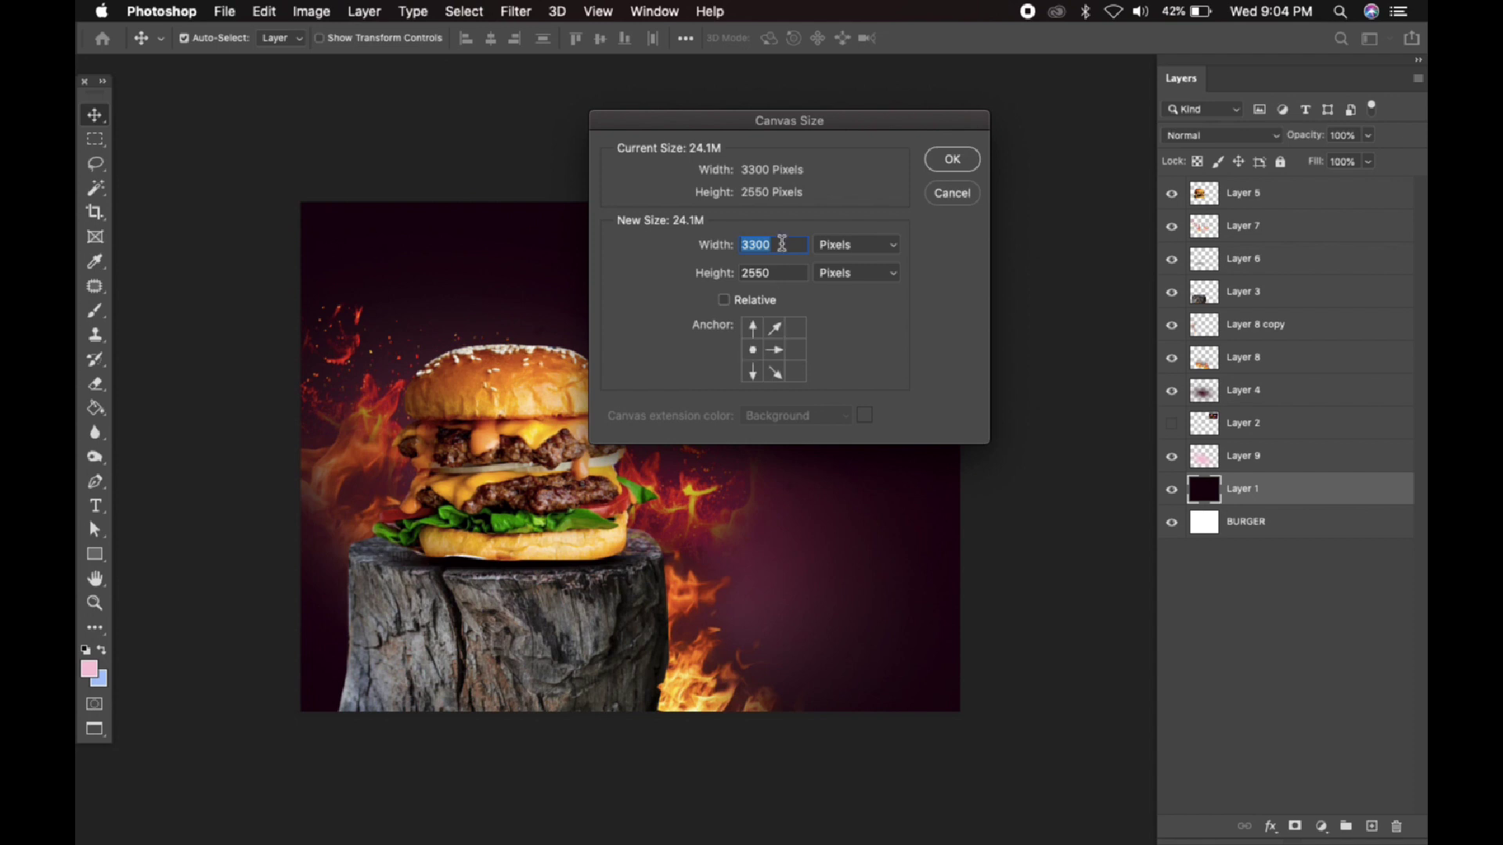
pyautogui.write('3500')
pyautogui.press('Return')
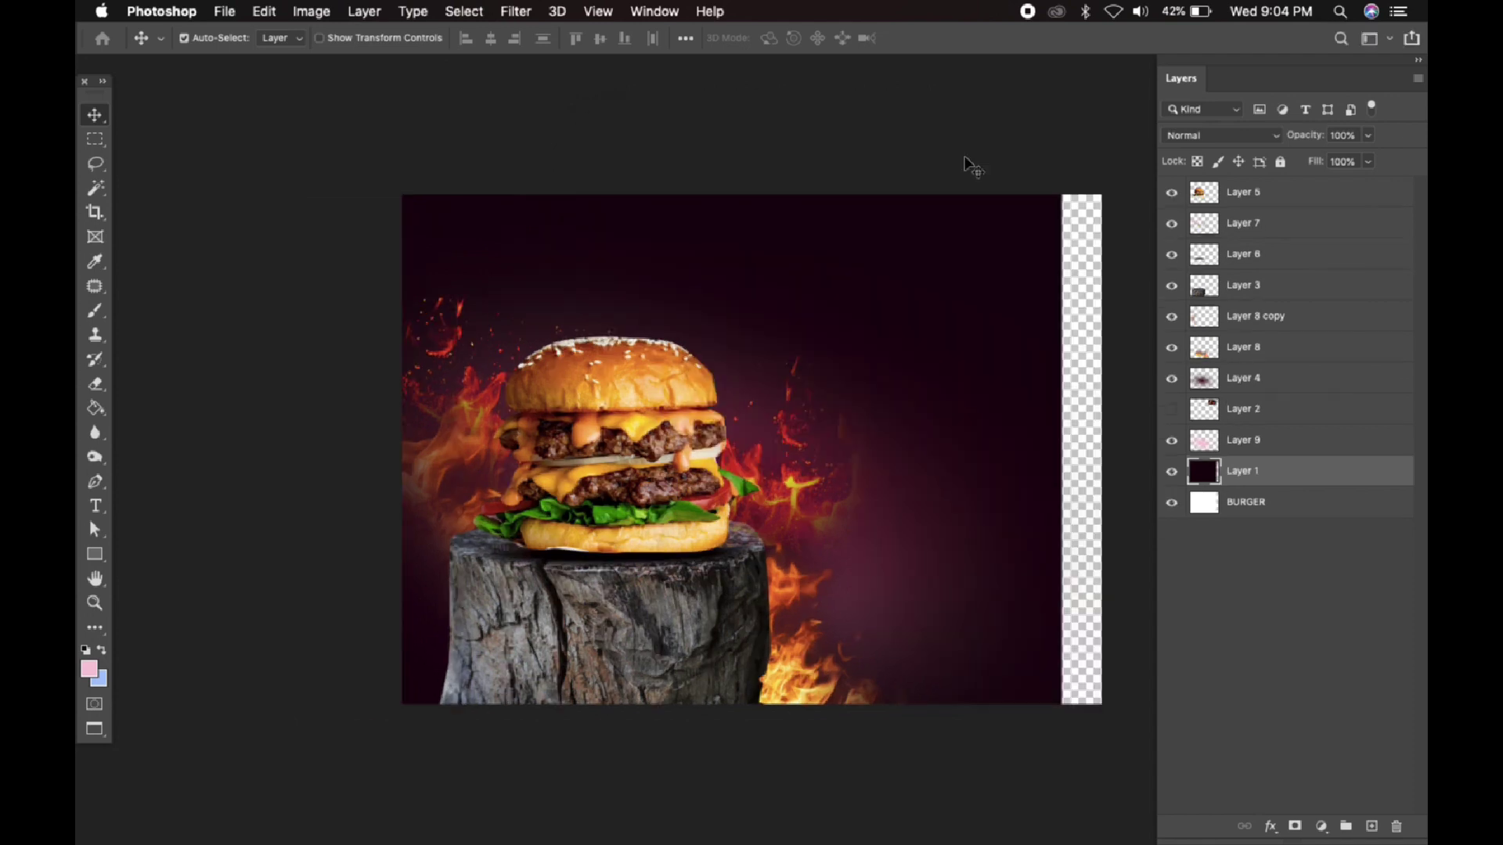
# Sample the dark background colour and paint over the empty strip at the canvas's right edge on Layer 1
pyautogui.click(96, 384)
pyautogui.click(96, 407)
pyautogui.click(89, 668)
pyautogui.click(853, 305)
pyautogui.click(1340, 296)
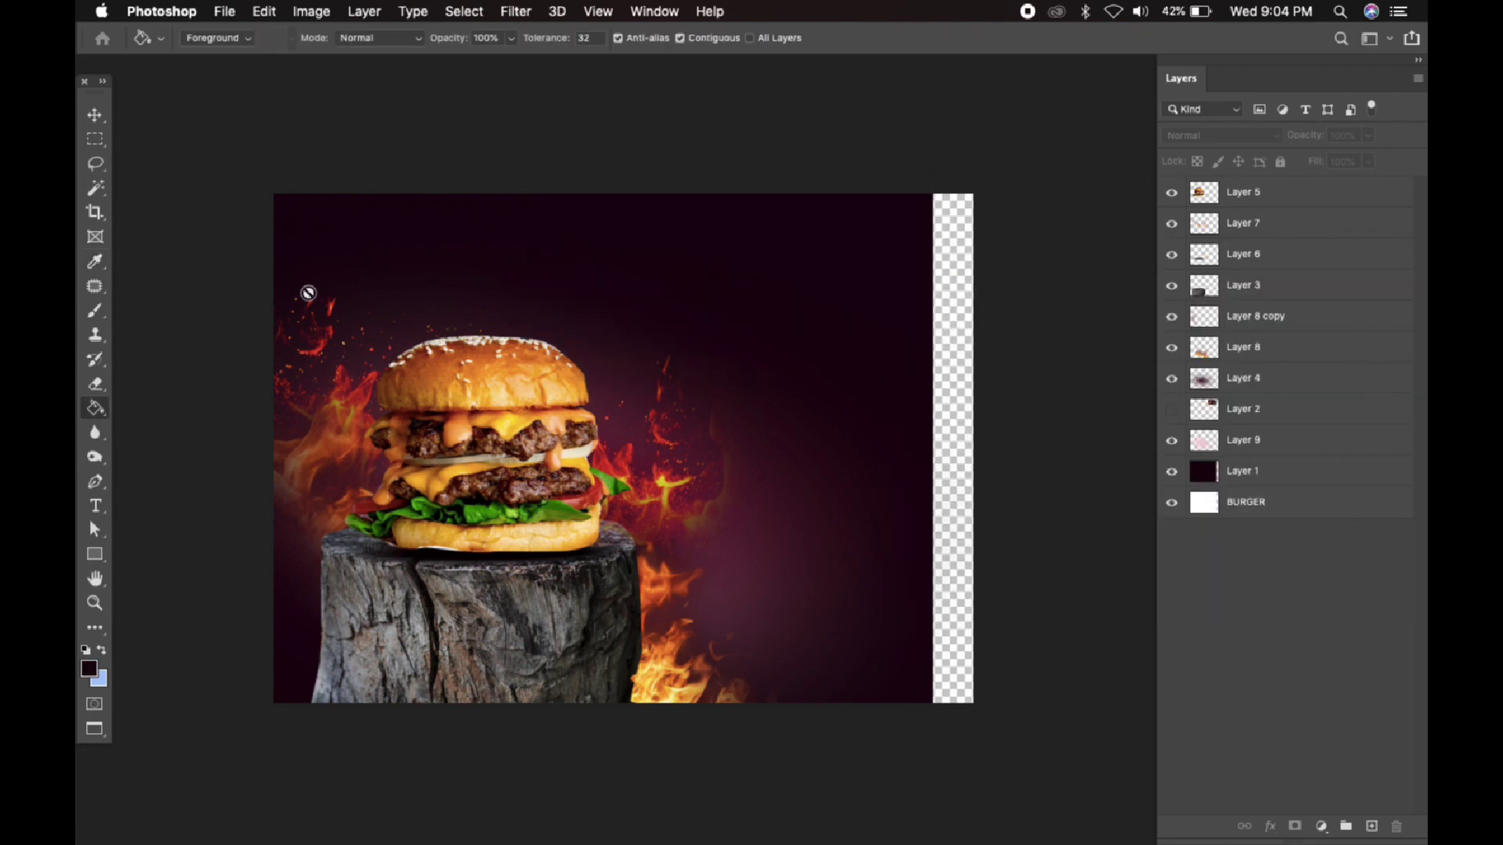
pyautogui.press('b')
pyautogui.click(1203, 469)
pyautogui.click(958, 374)
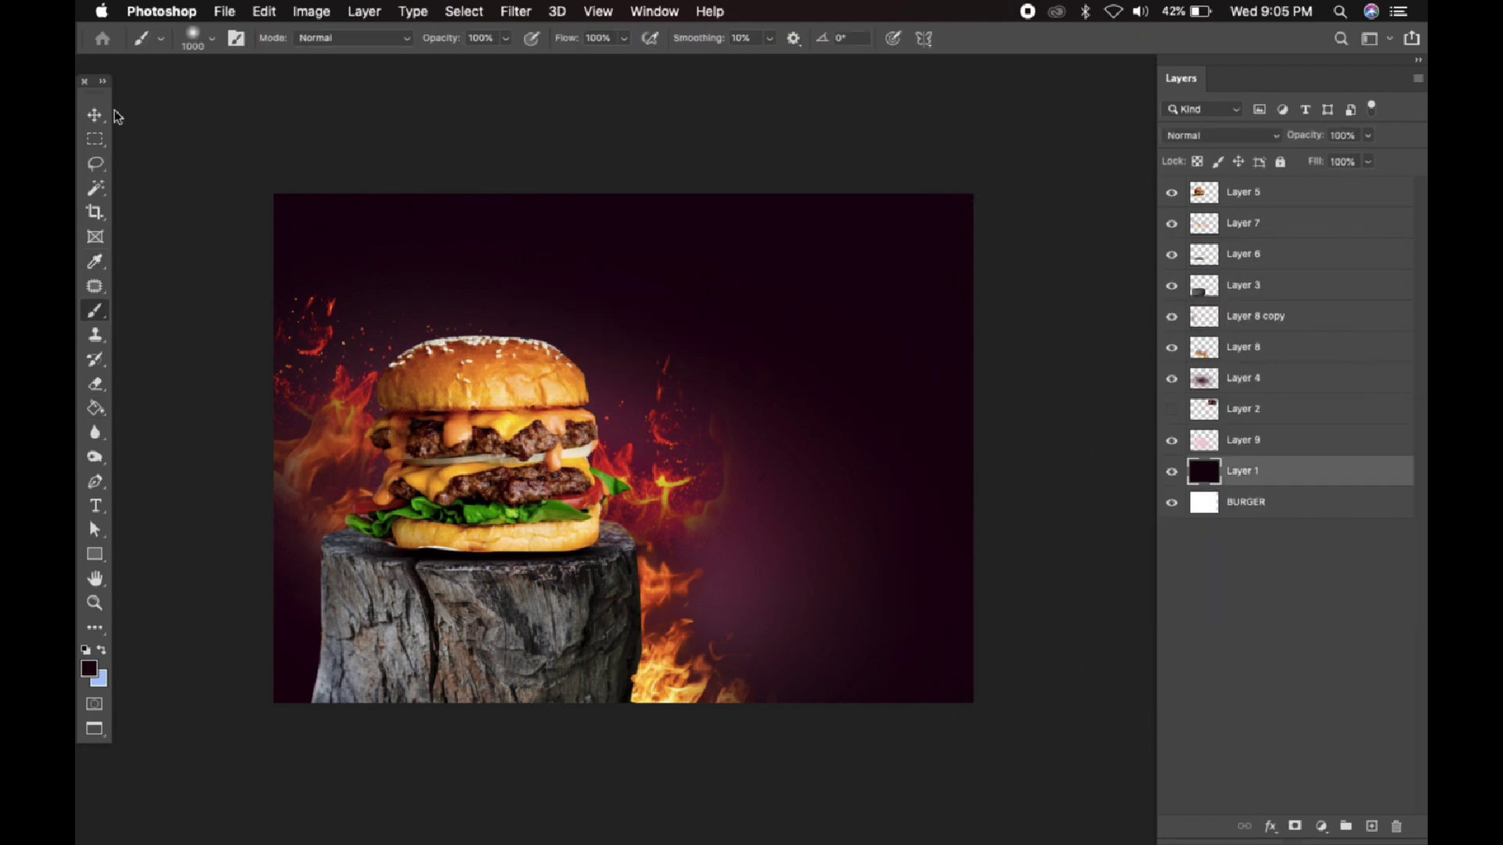
# Stretch the Layer 4 glow horizontally to about 112% width toward the canvas's right side
pyautogui.click(95, 115)
pyautogui.click(750, 577)
pyautogui.press('super+t')
pyautogui.moveTo(1116, 507); pyautogui.dragTo(1256, 507)
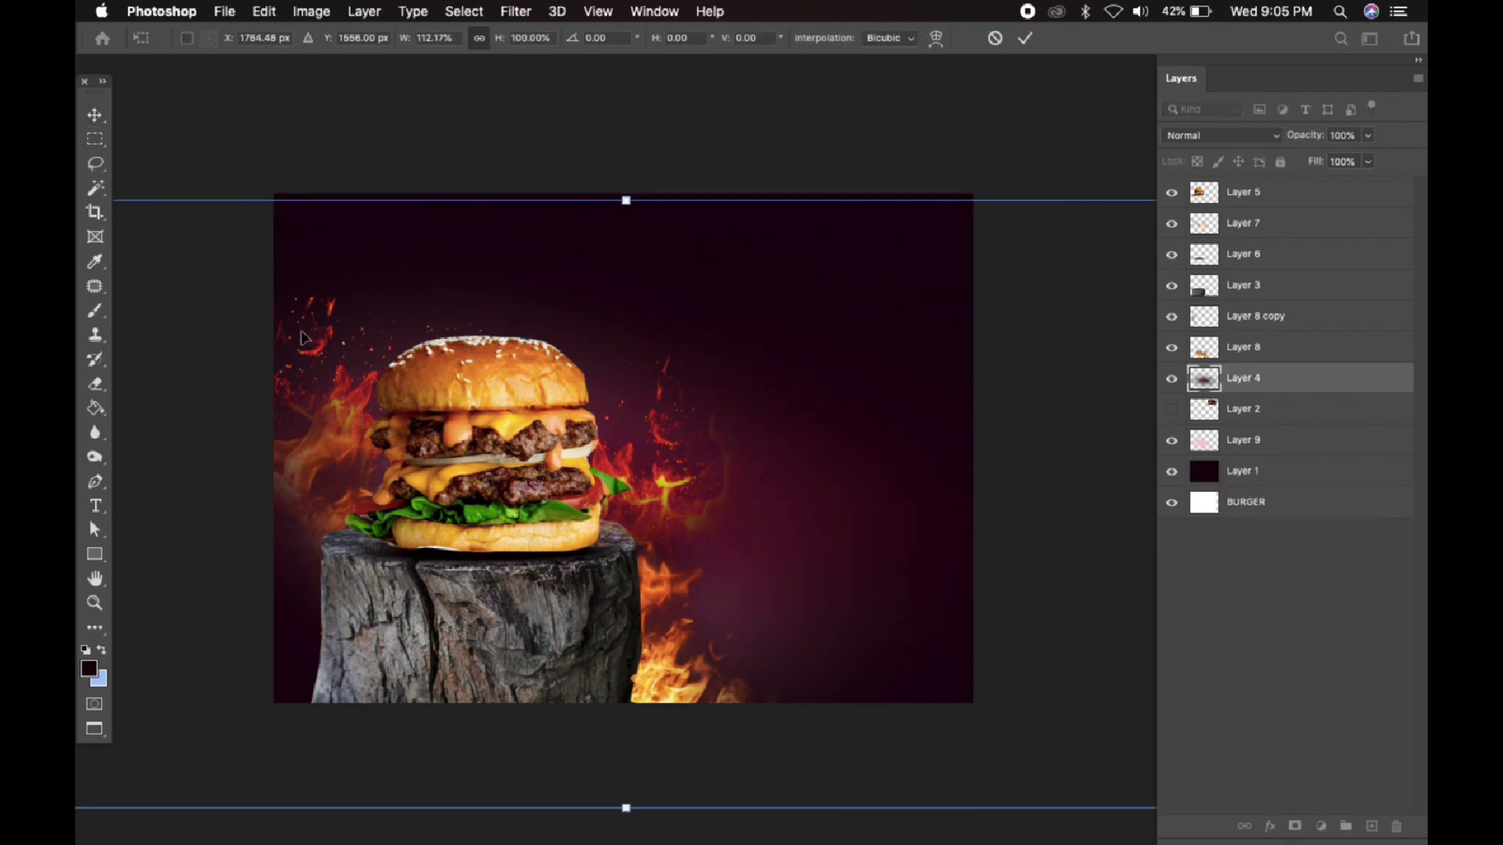
pyautogui.press('Return')
# Check the reference banner, and add a large white Impact text "DELICIOUS" to the upper right of the burger
pyautogui.click(579, 88)
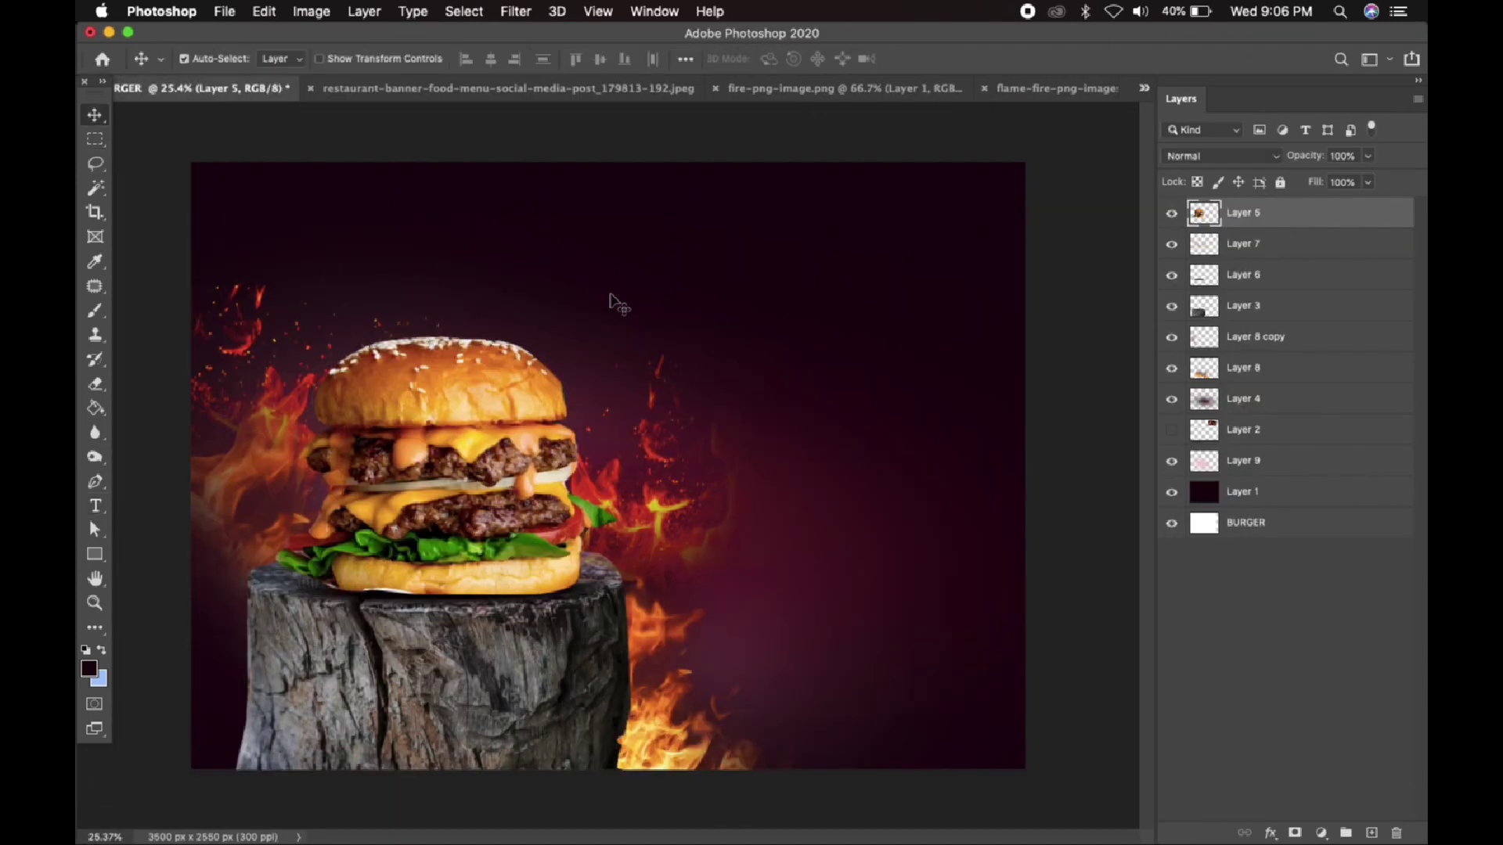
pyautogui.press('t')
pyautogui.click(742, 300)
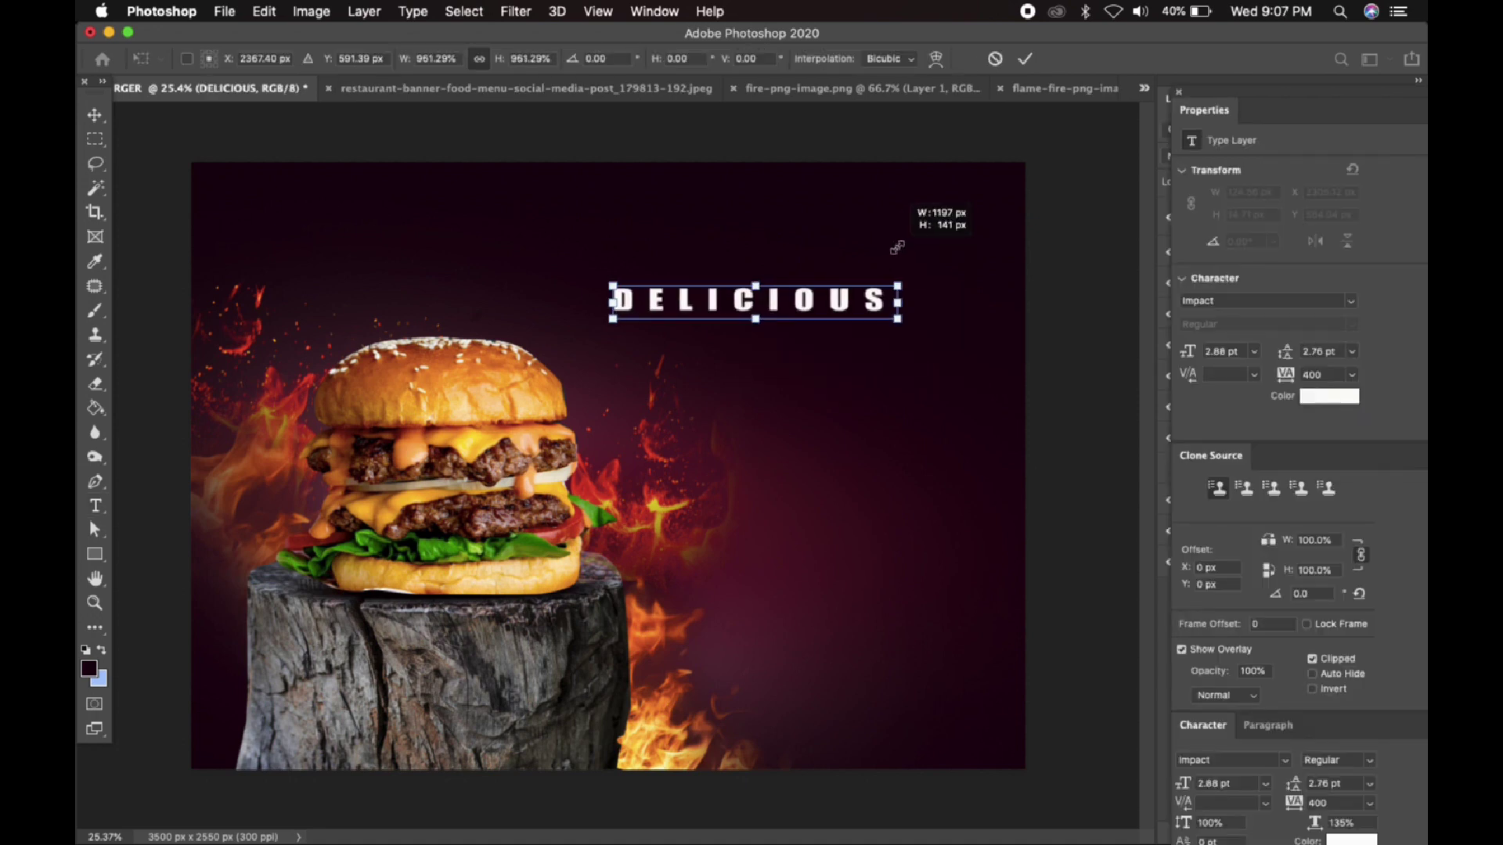
pyautogui.moveTo(900, 242); pyautogui.dragTo(974, 227)
pyautogui.press('Return')
pyautogui.click(1179, 92)
pyautogui.moveTo(892, 296); pyautogui.dragTo(473, 259)
# Rewrite the headline text as "Delicious" and set its font to Elegante
pyautogui.write('tDELICI')
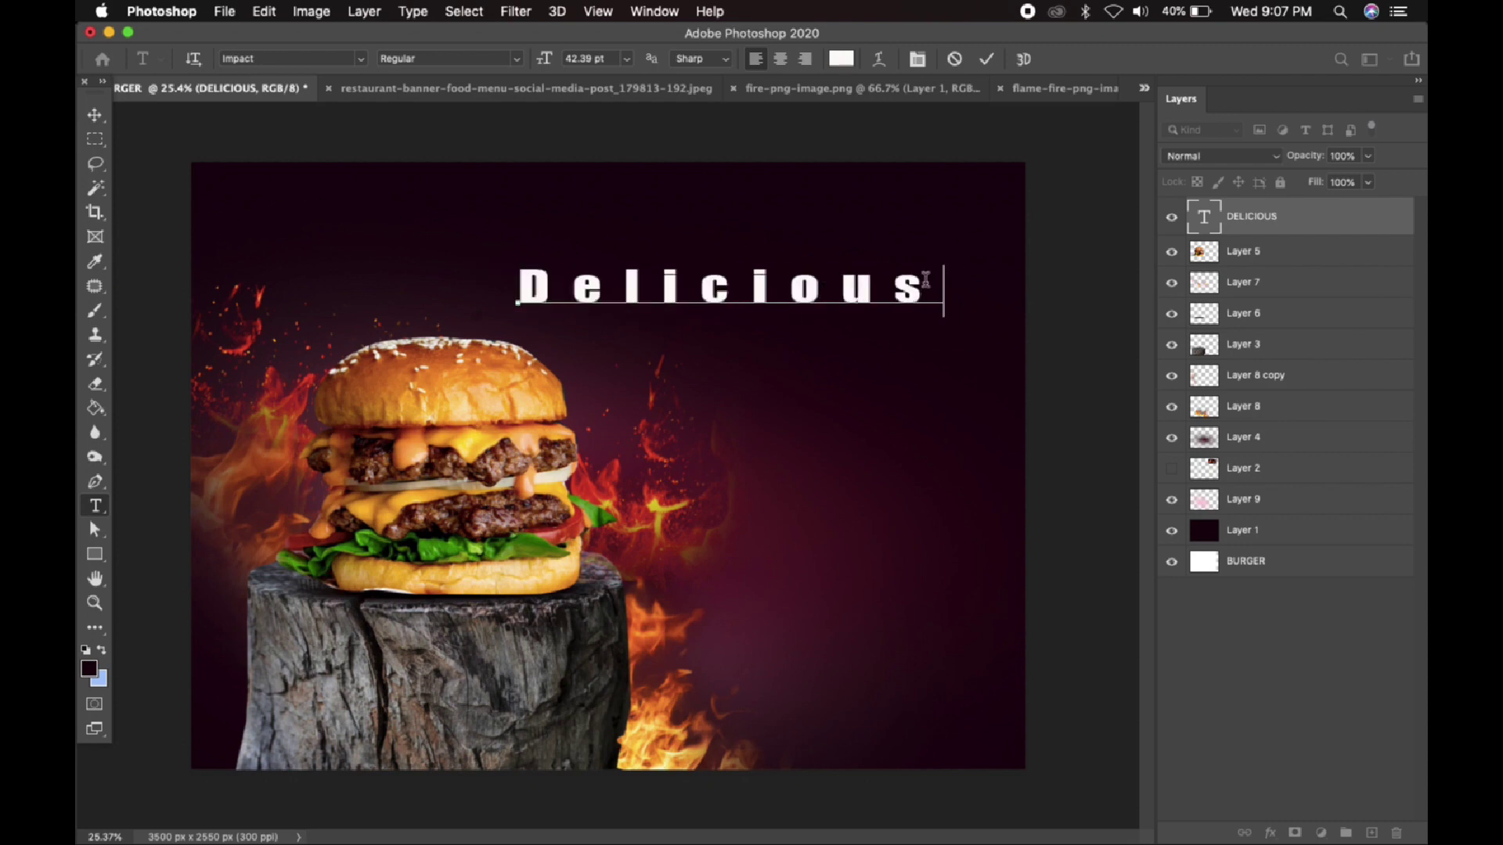
pyautogui.write('ous')
pyautogui.moveTo(959, 268); pyautogui.dragTo(427, 98)
pyautogui.click(360, 59)
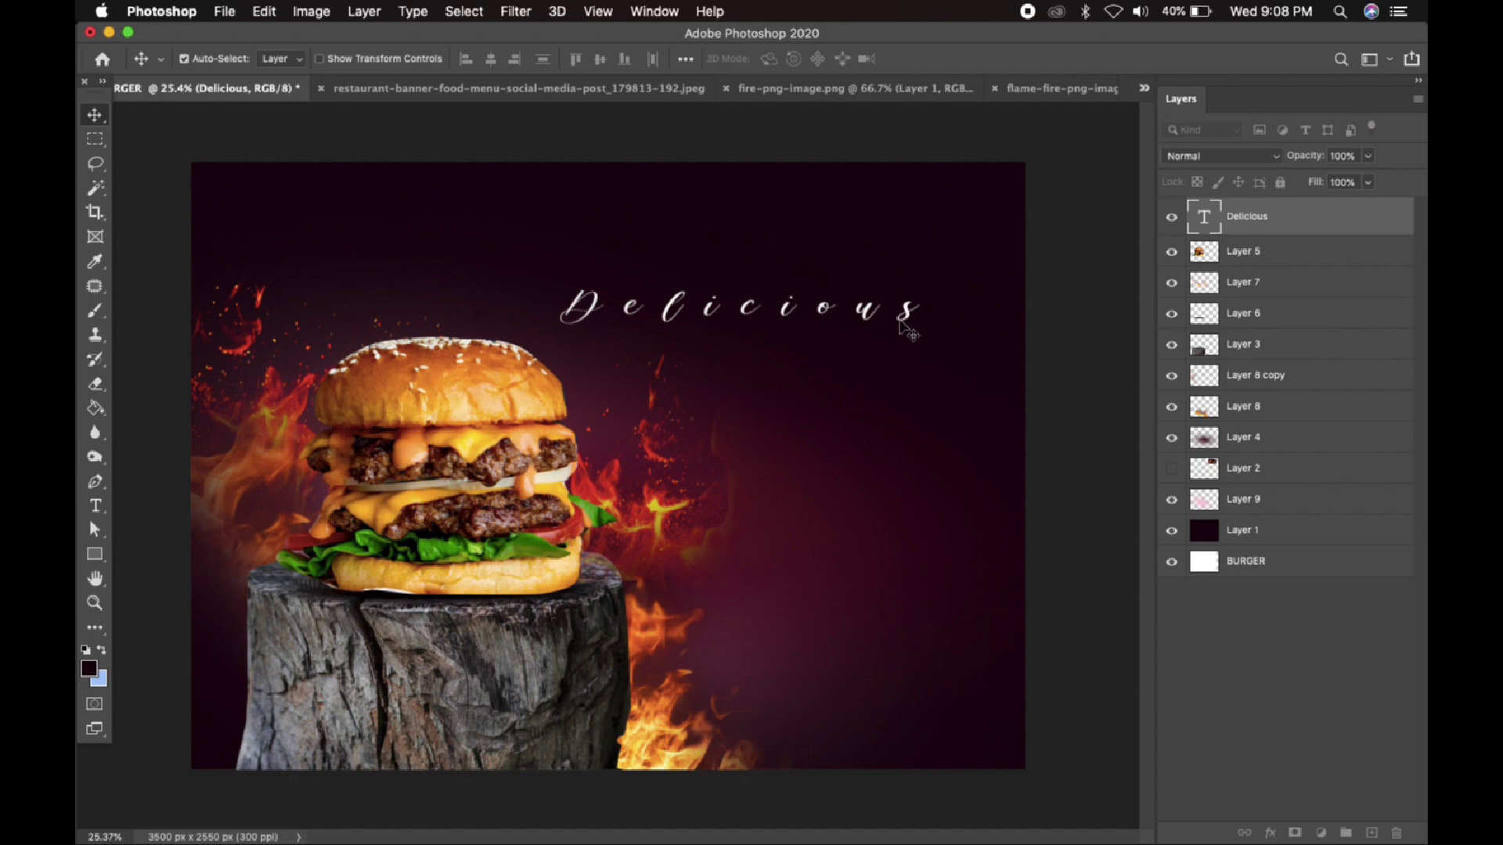
# Change the "Delicious" text's font to Brush Script MT
pyautogui.doubleClick(898, 326)
pyautogui.click(517, 62)
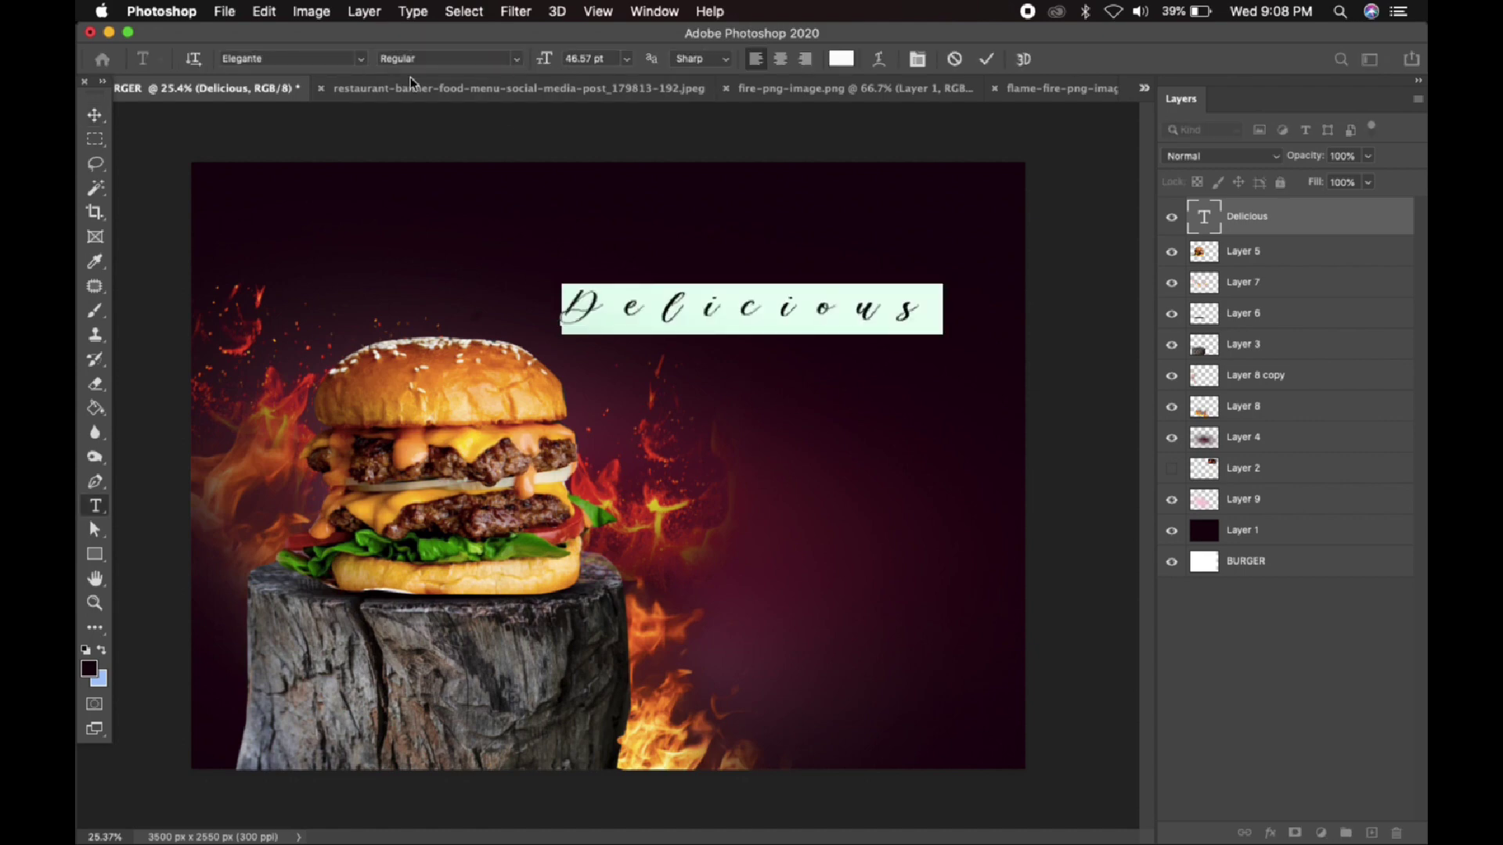
pyautogui.click(361, 59)
pyautogui.click(473, 154)
pyautogui.click(95, 115)
pyautogui.click(149, 235)
# Recolour the "Delicious" text golden yellow
pyautogui.click(94, 506)
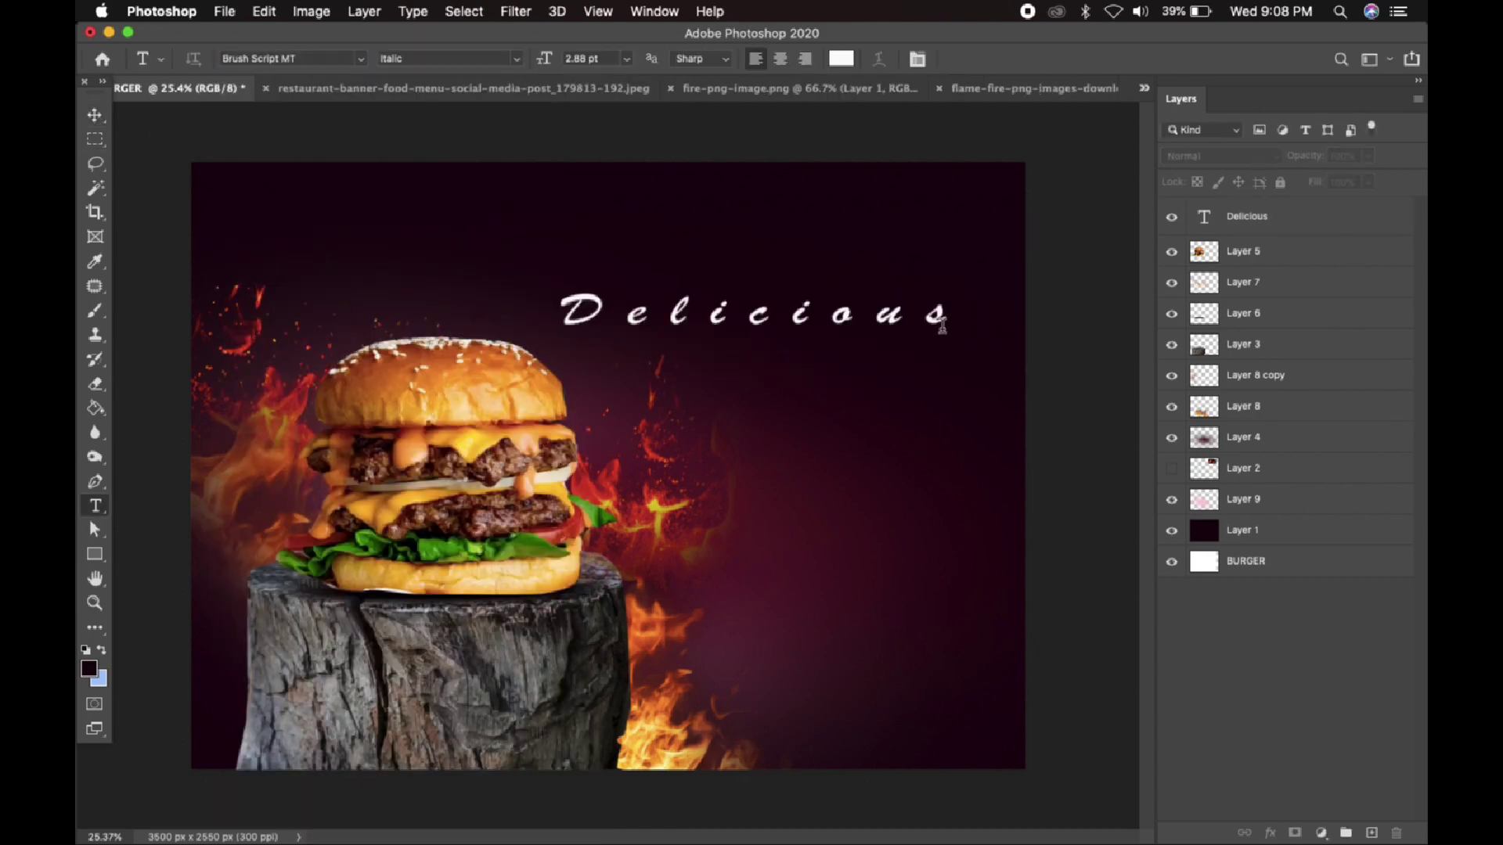
pyautogui.doubleClick(940, 329)
pyautogui.click(91, 673)
pyautogui.click(1174, 513)
pyautogui.click(1090, 309)
pyautogui.click(1342, 296)
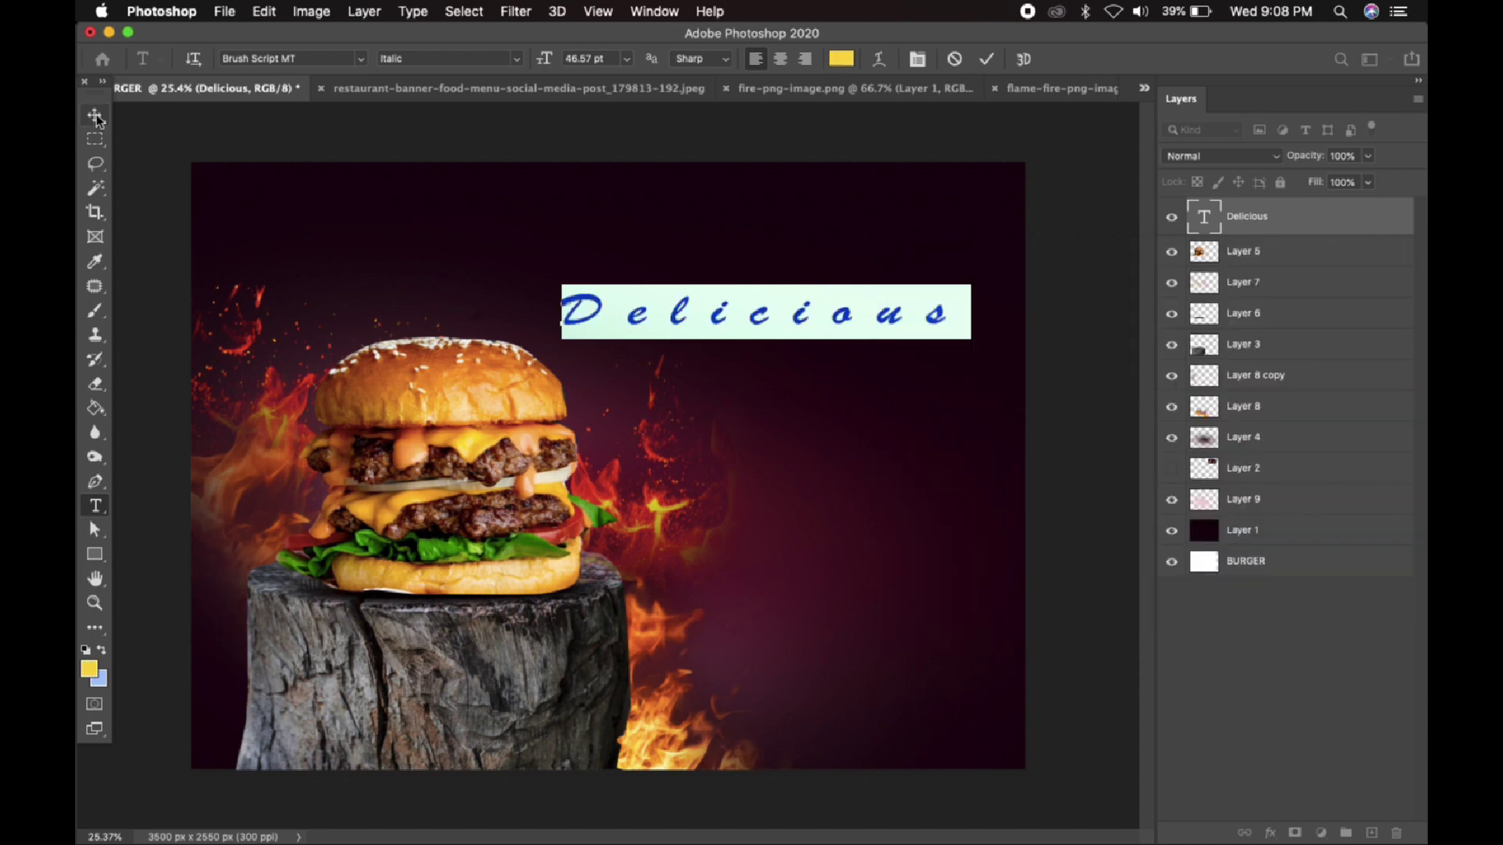
pyautogui.click(95, 115)
pyautogui.click(153, 157)
# Check the reference banner, and add a "BURGER" text in the Impact font below "Delicious"
pyautogui.click(386, 90)
pyautogui.click(184, 89)
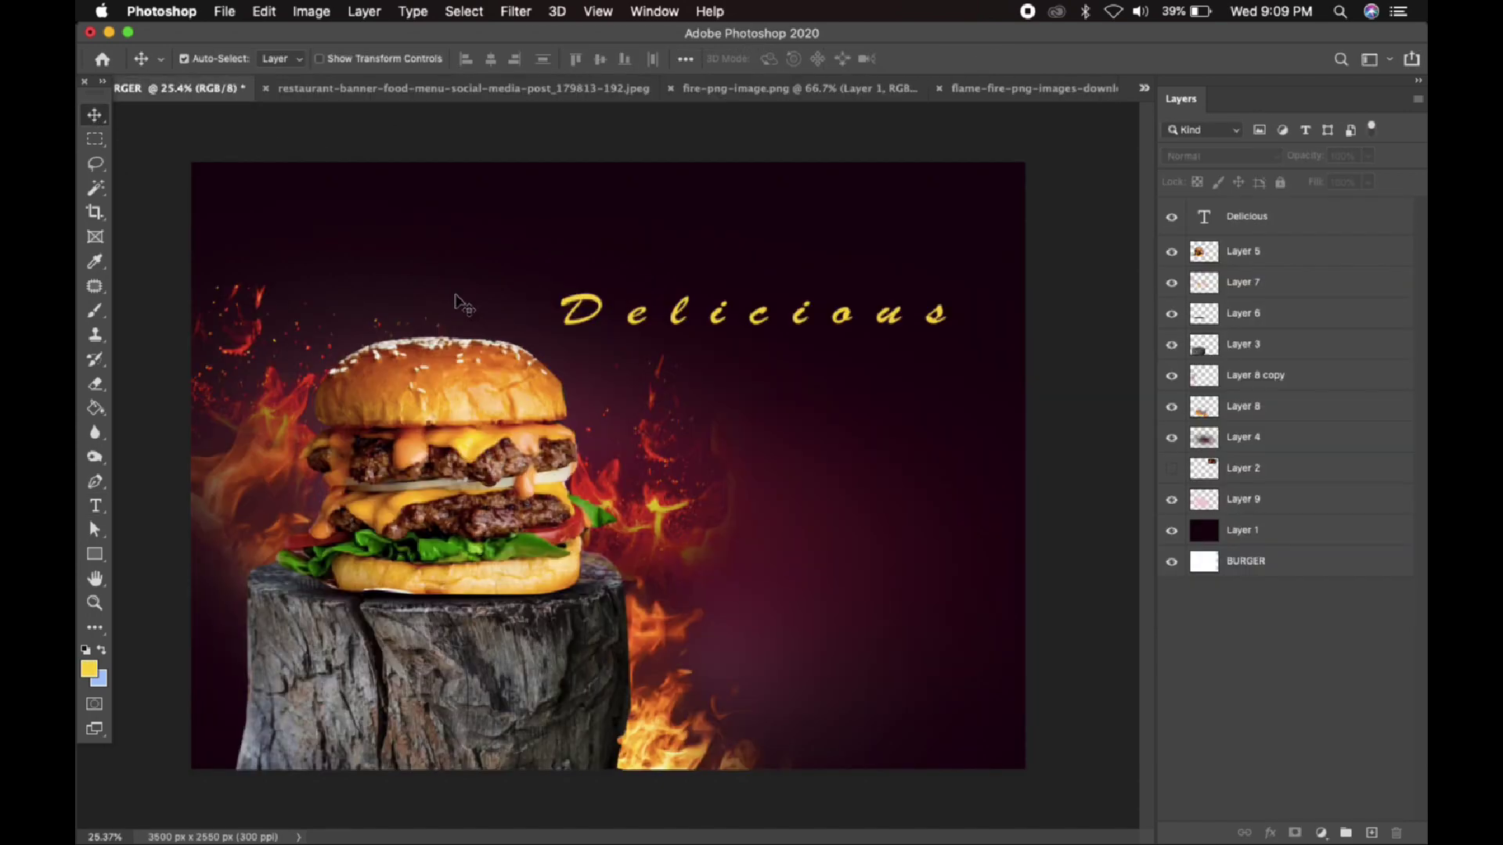
pyautogui.click(95, 506)
pyautogui.click(695, 441)
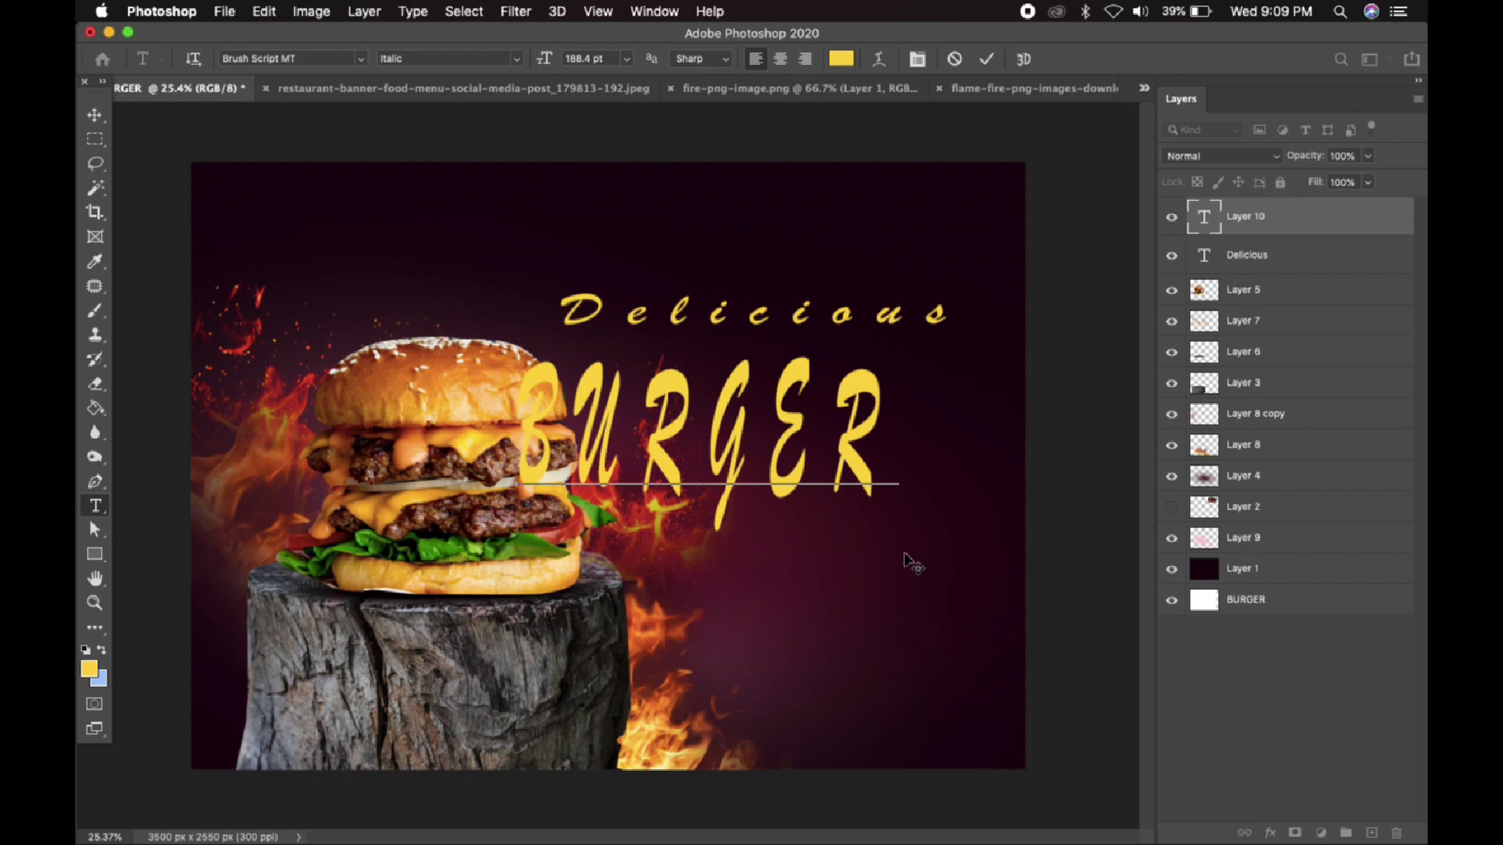
pyautogui.hotkey('ctrl', 'a')
pyautogui.click(361, 59)
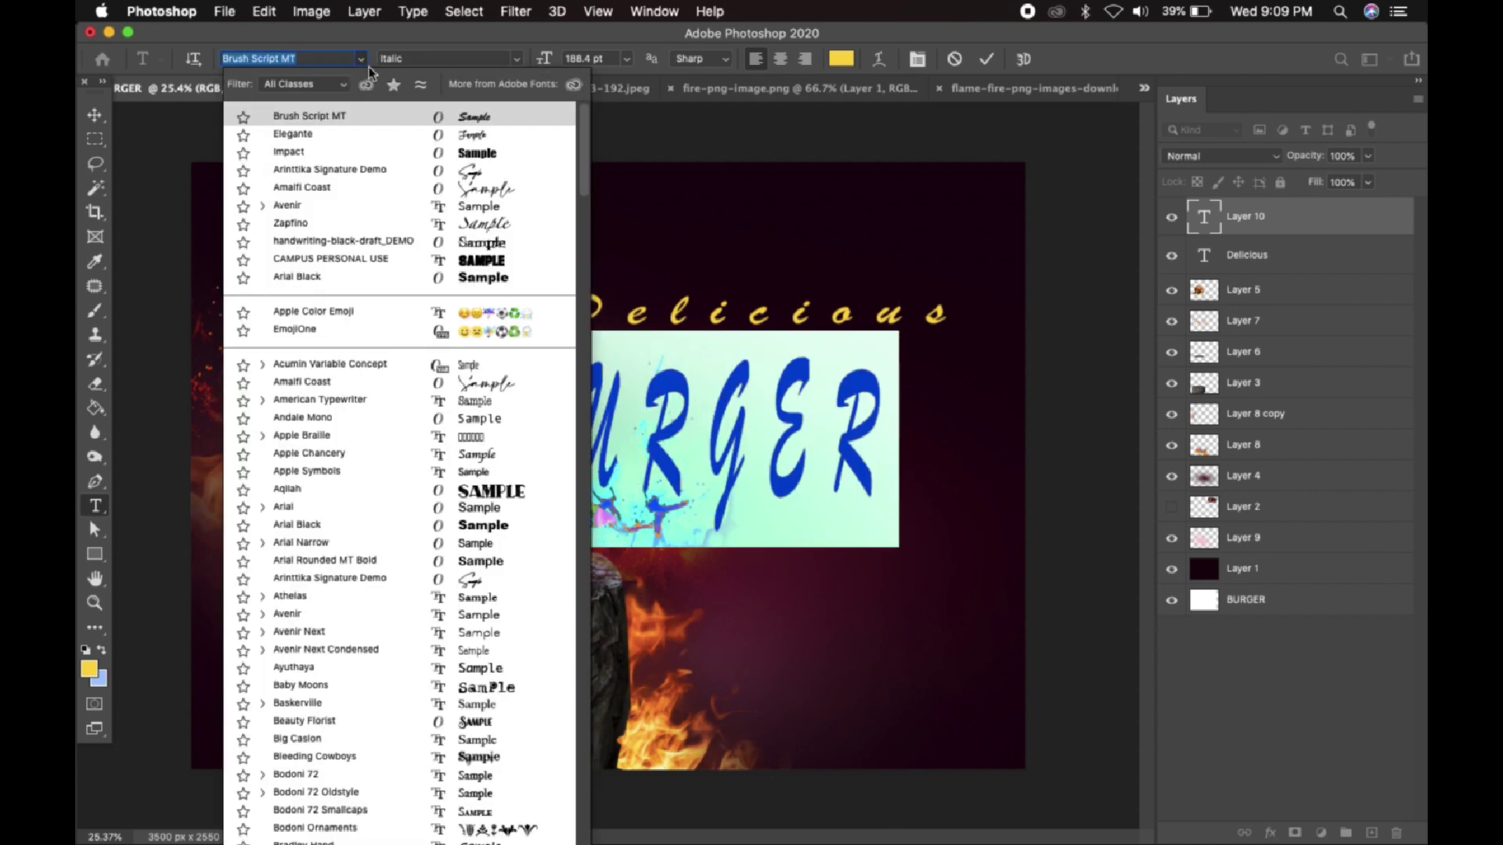
pyautogui.write('Impact')
pyautogui.press('Return')
pyautogui.click(94, 115)
# Reduce the "BURGER" text's height, widen it to match "Delicious" and place it just beneath that word
pyautogui.hotkey('ctrl', 't')
pyautogui.moveTo(730, 339); pyautogui.dragTo(730, 483)
pyautogui.moveTo(850, 528); pyautogui.dragTo(950, 531)
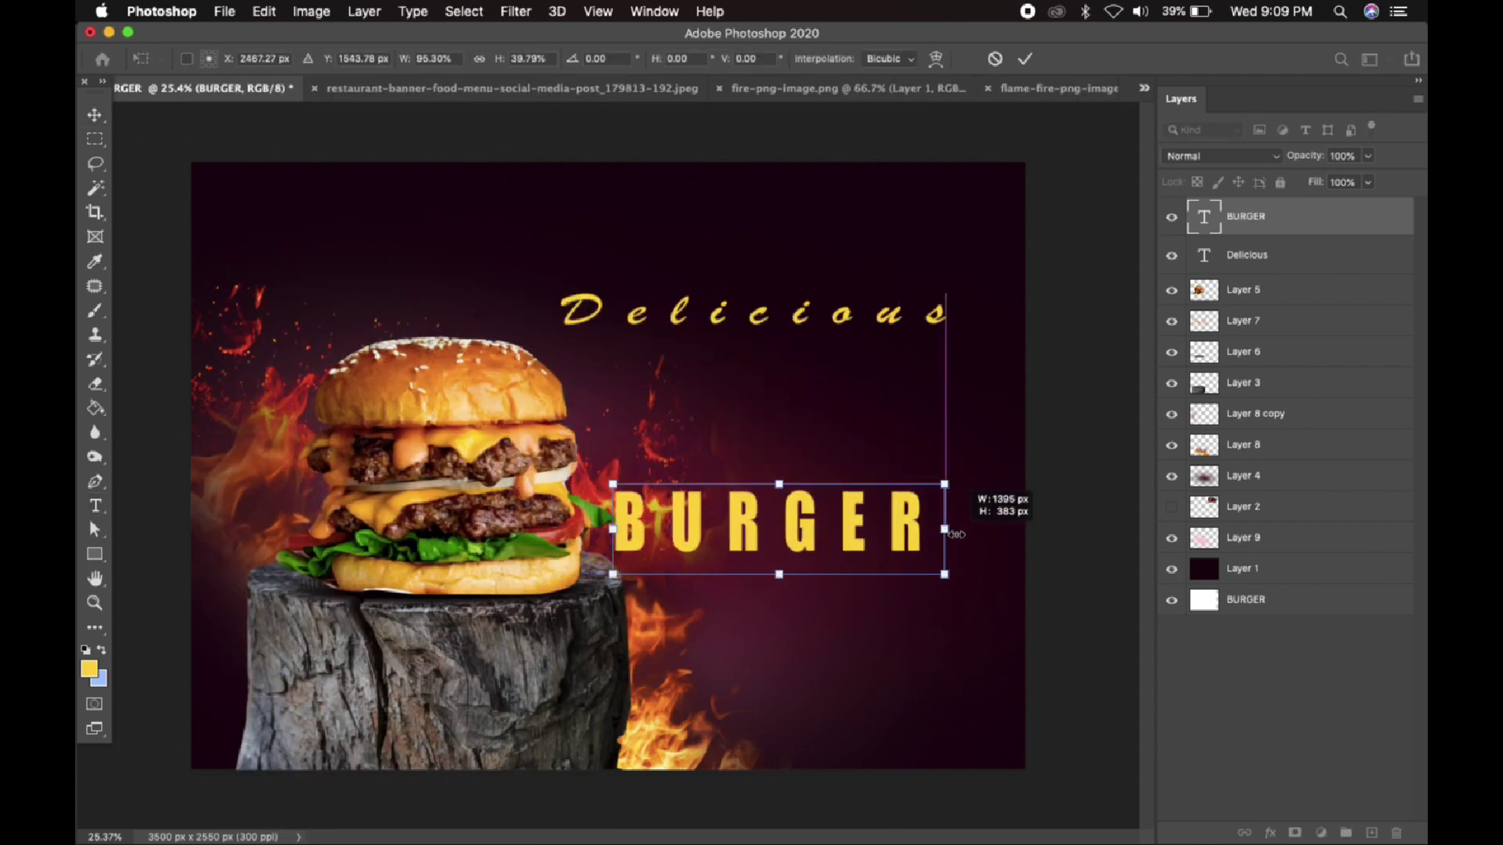
pyautogui.press('Return')
pyautogui.moveTo(797, 519); pyautogui.dragTo(726, 407)
pyautogui.hotkey('ctrl', 't')
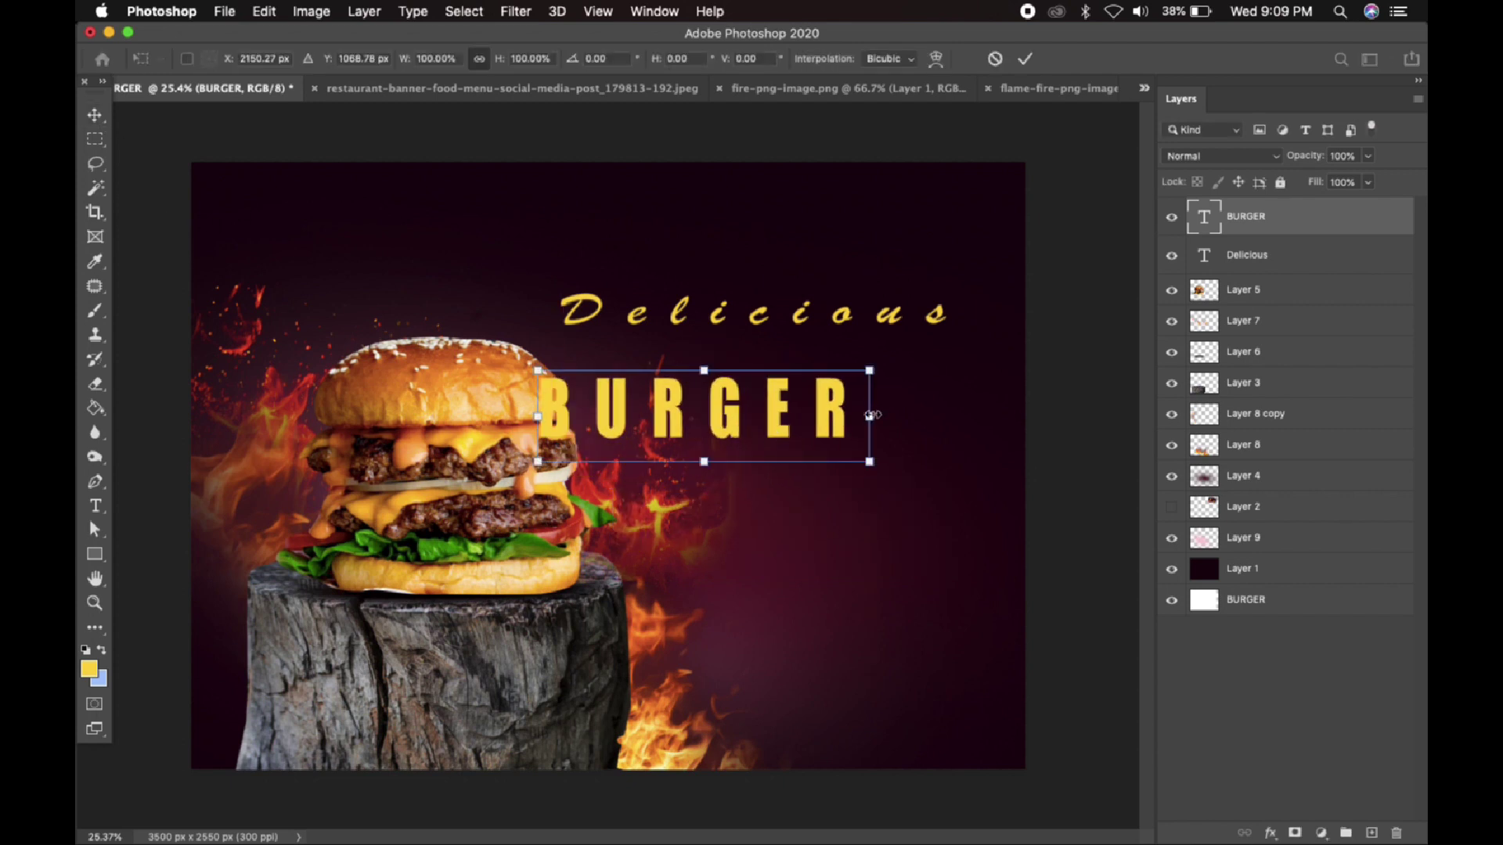
pyautogui.moveTo(871, 411); pyautogui.dragTo(956, 409)
pyautogui.press('Return')
# Recolour the "BURGER" text white and move it to the right, clear of the burger
pyautogui.press('t')
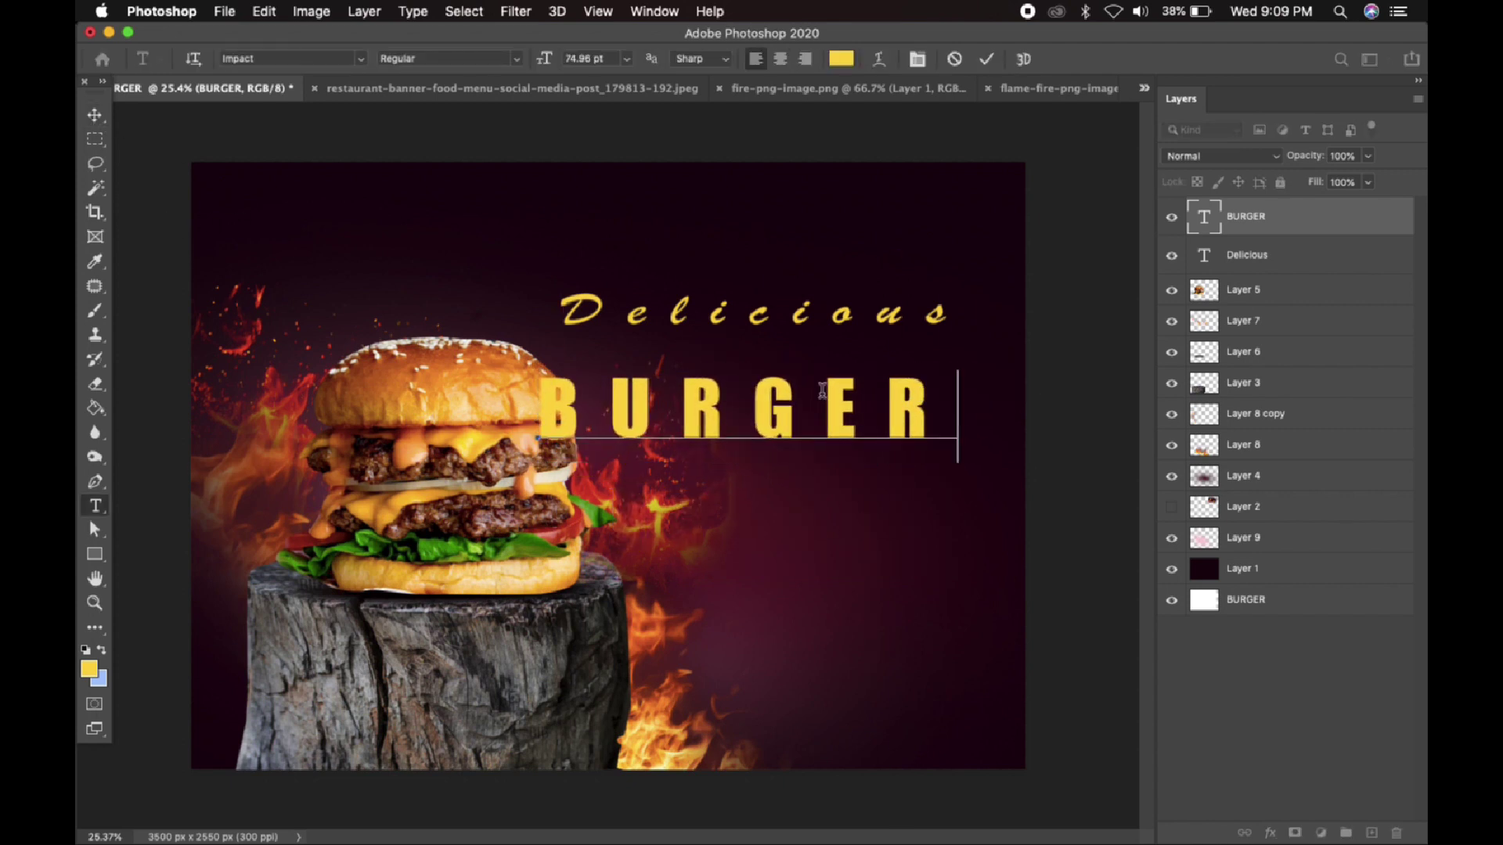
pyautogui.doubleClick(821, 389)
pyautogui.click(89, 669)
pyautogui.click(1350, 303)
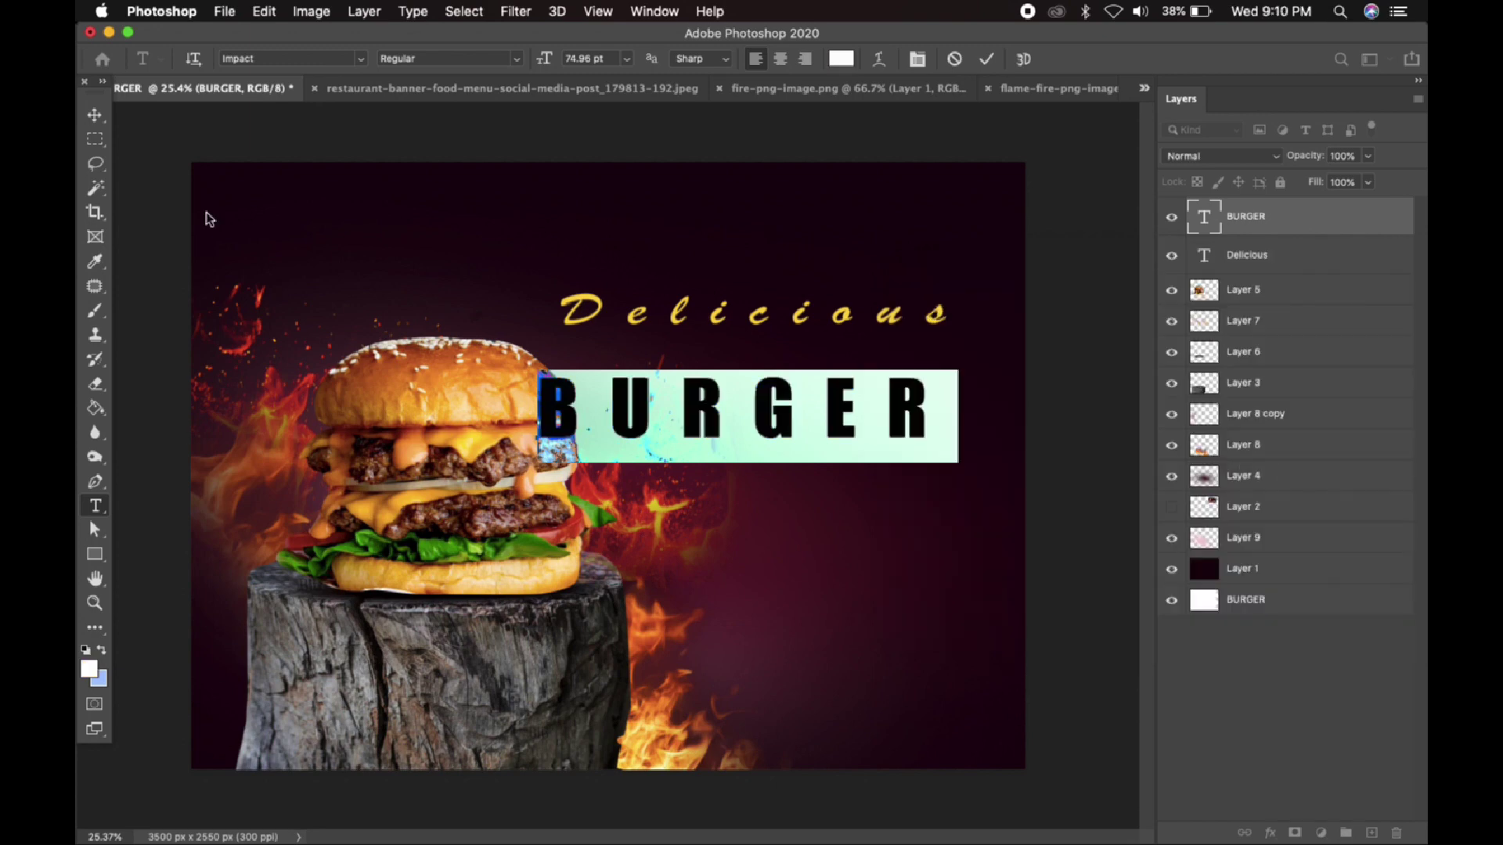
pyautogui.click(95, 115)
pyautogui.moveTo(892, 417)
pyautogui.mouseDown()
pyautogui.moveTo(897, 374)
pyautogui.moveTo(904, 417)
pyautogui.mouseUp()
# Check the reference banner, and extend the BURGER document's canvas to the right to a width of 3800 pixels
pyautogui.click(466, 90)
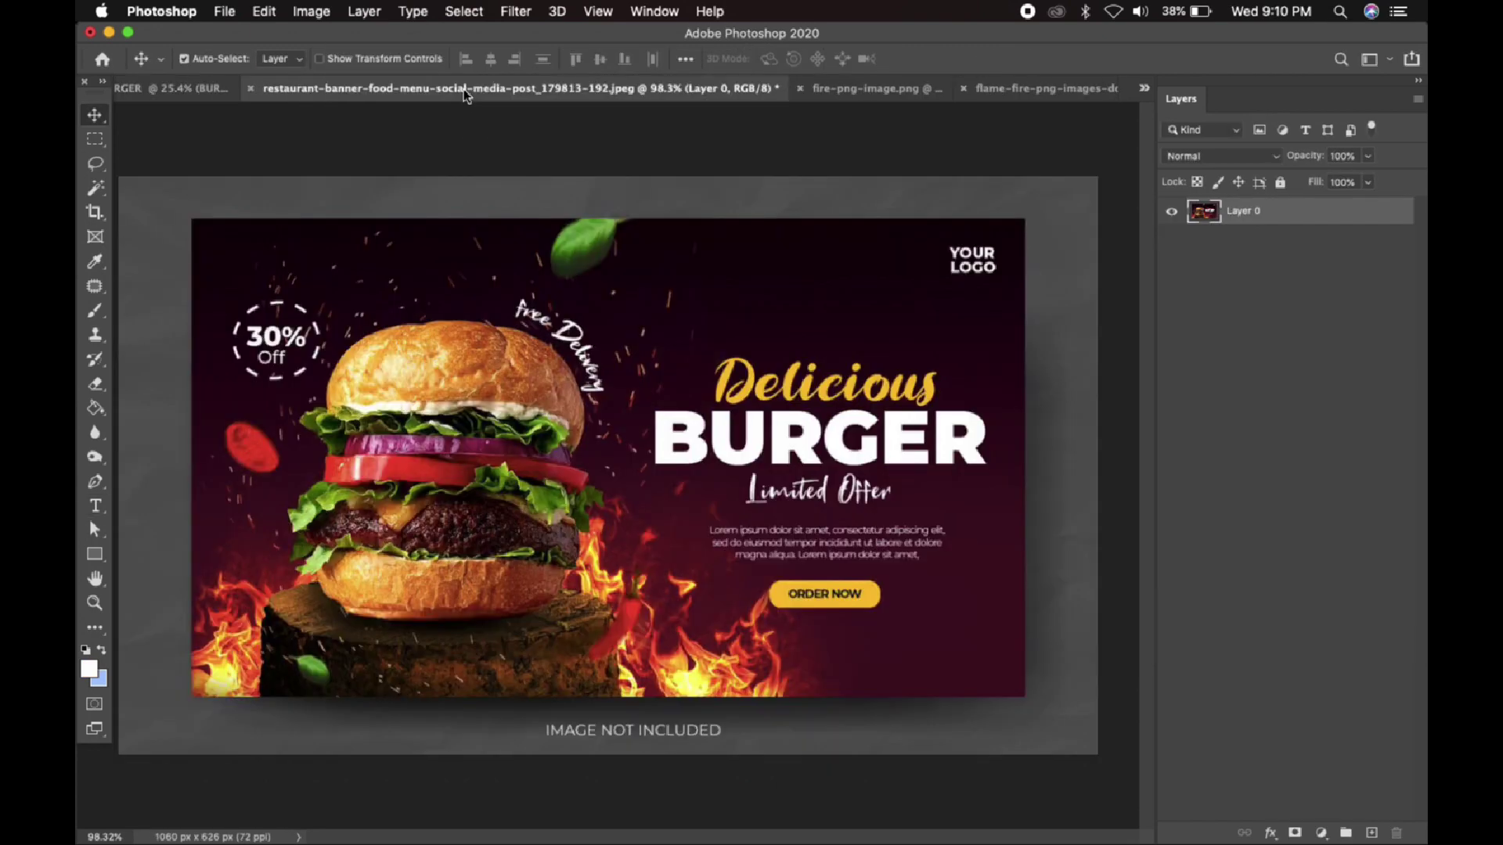
pyautogui.click(177, 91)
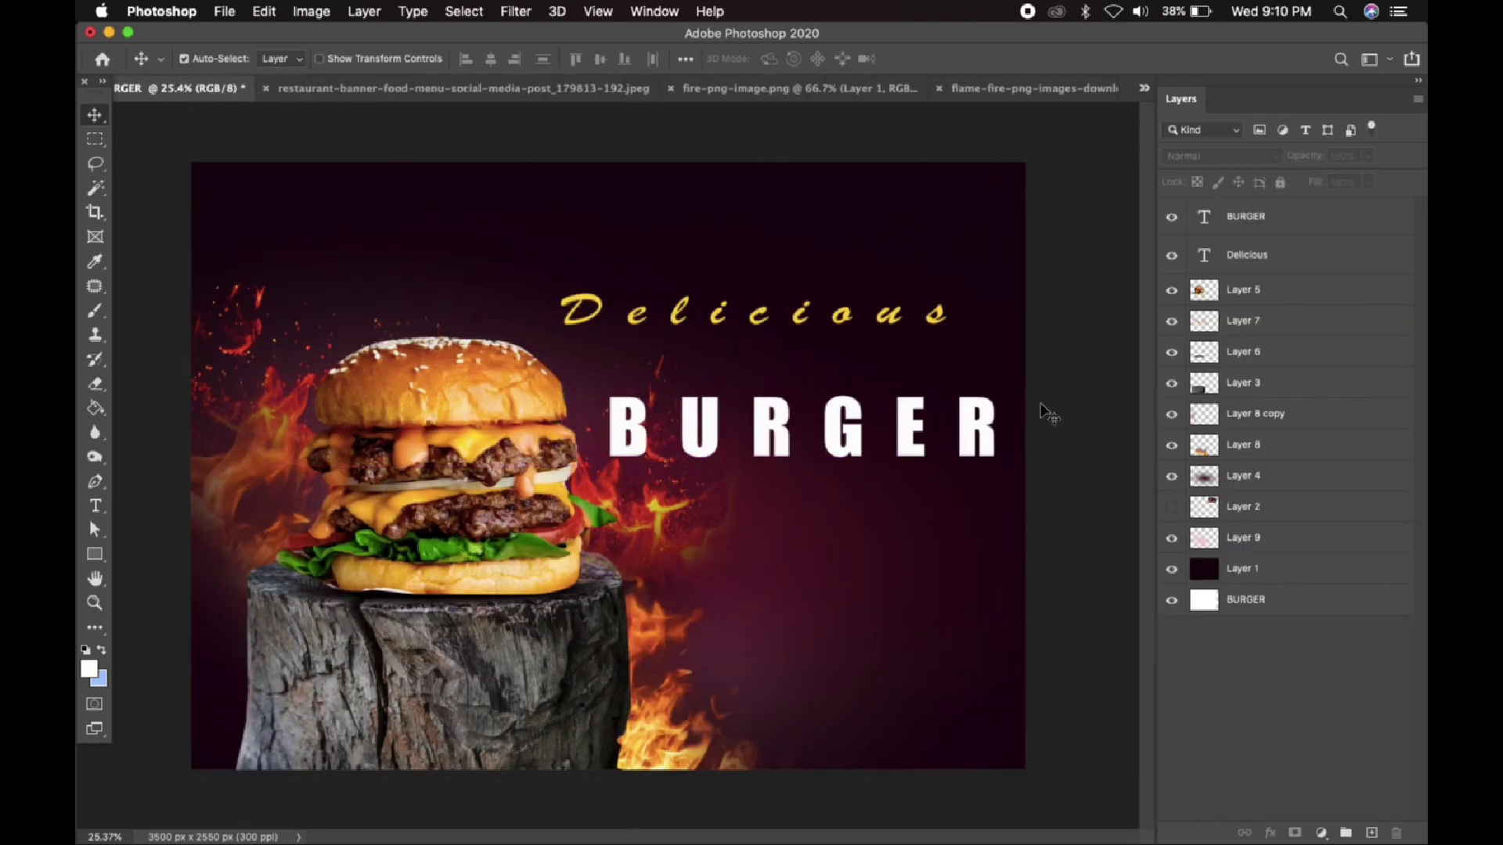
pyautogui.click(1209, 569)
pyautogui.click(311, 11)
pyautogui.click(355, 175)
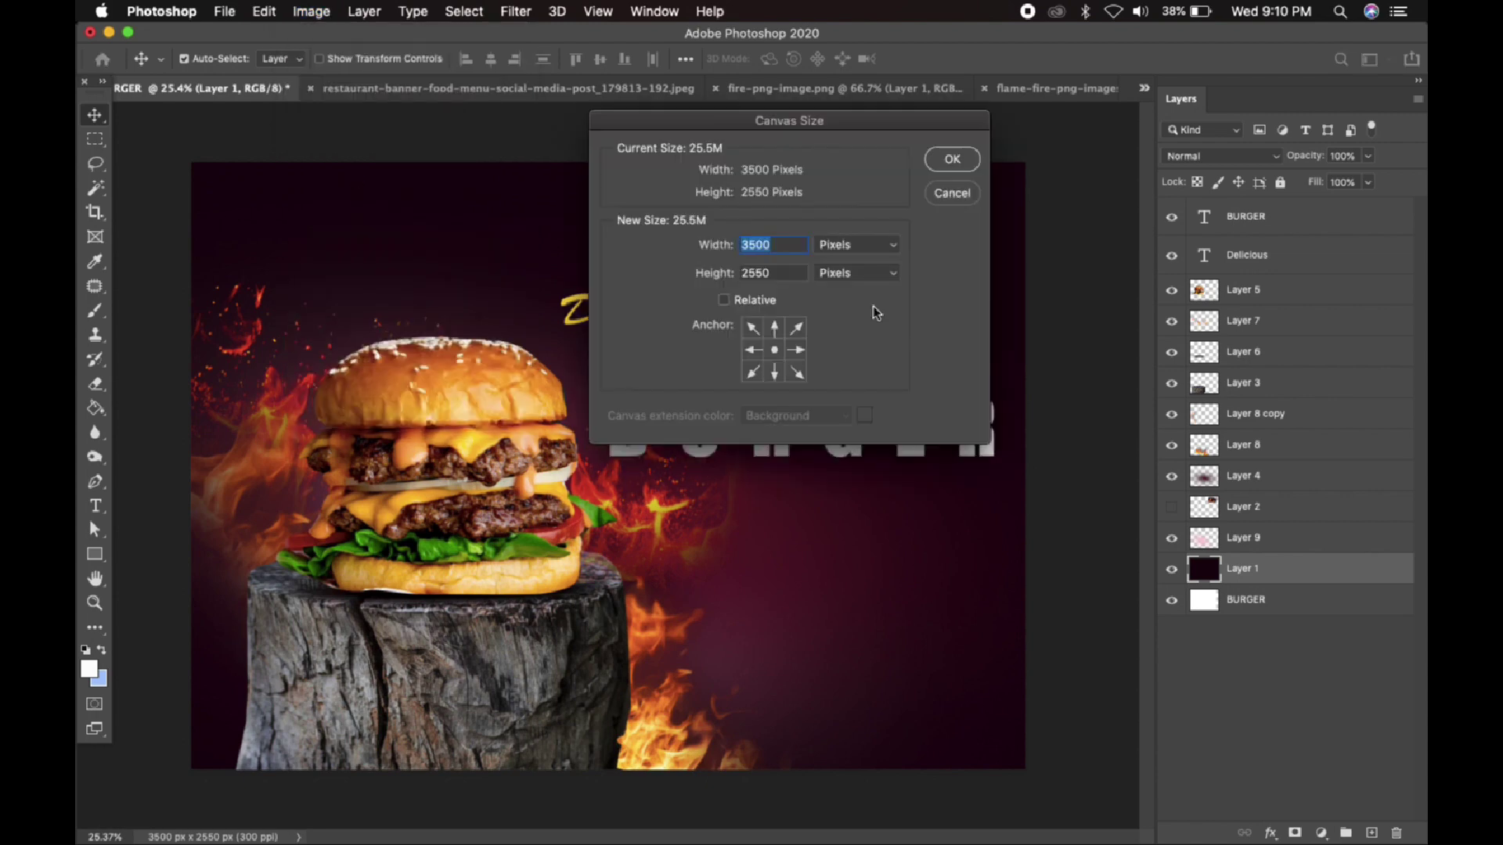
pyautogui.click(957, 162)
pyautogui.scroll(-1, 932, 316)
# Fill the new empty strip on Layer 1 with the dark colour 19040d sampled from the background
pyautogui.click(97, 409)
pyautogui.click(90, 668)
pyautogui.click(884, 227)
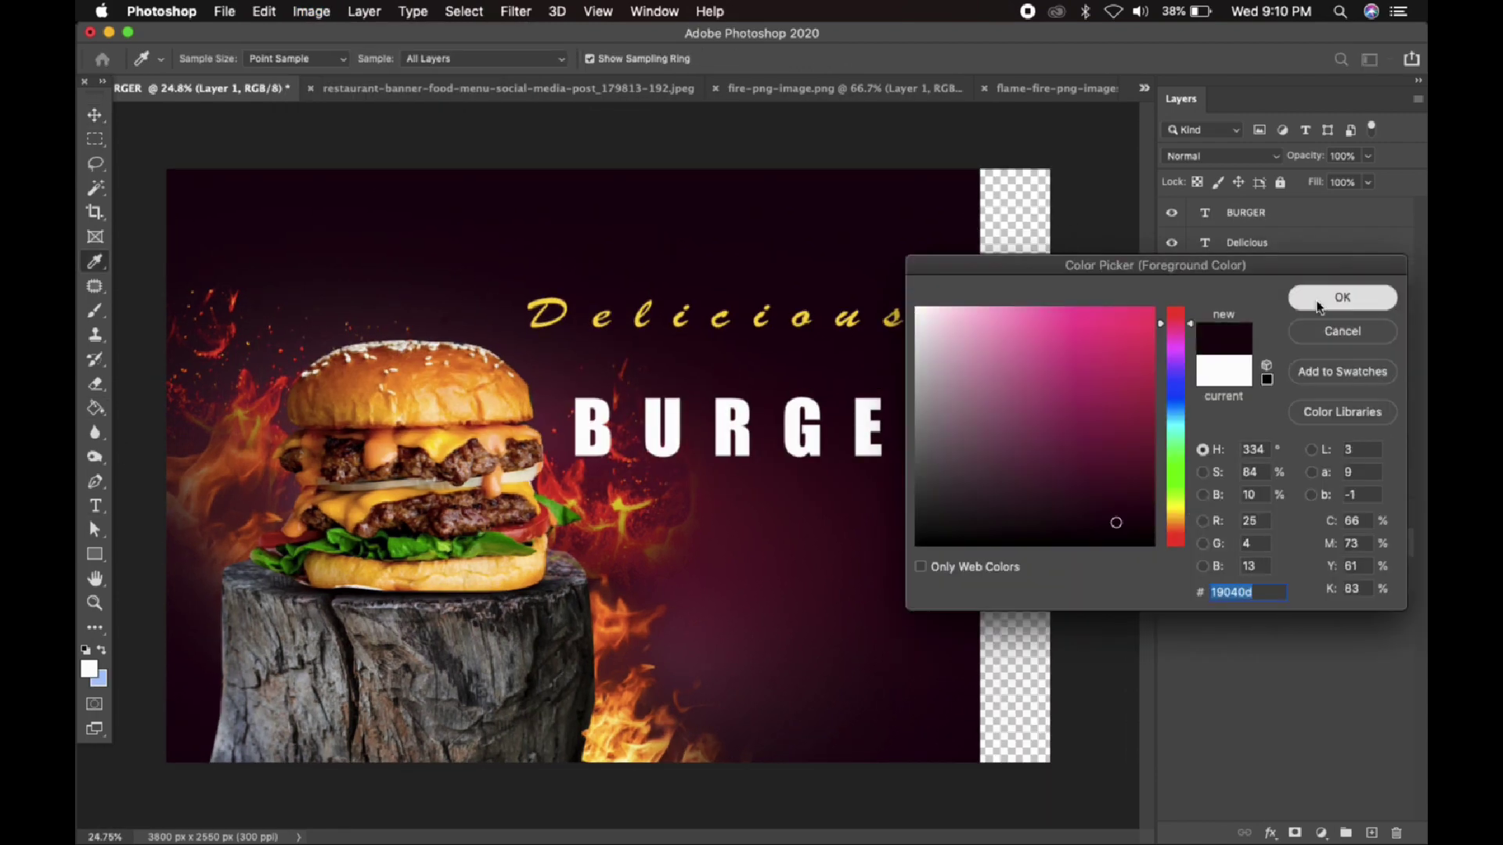
pyautogui.click(1318, 297)
pyautogui.press('g')
pyautogui.click(1003, 192)
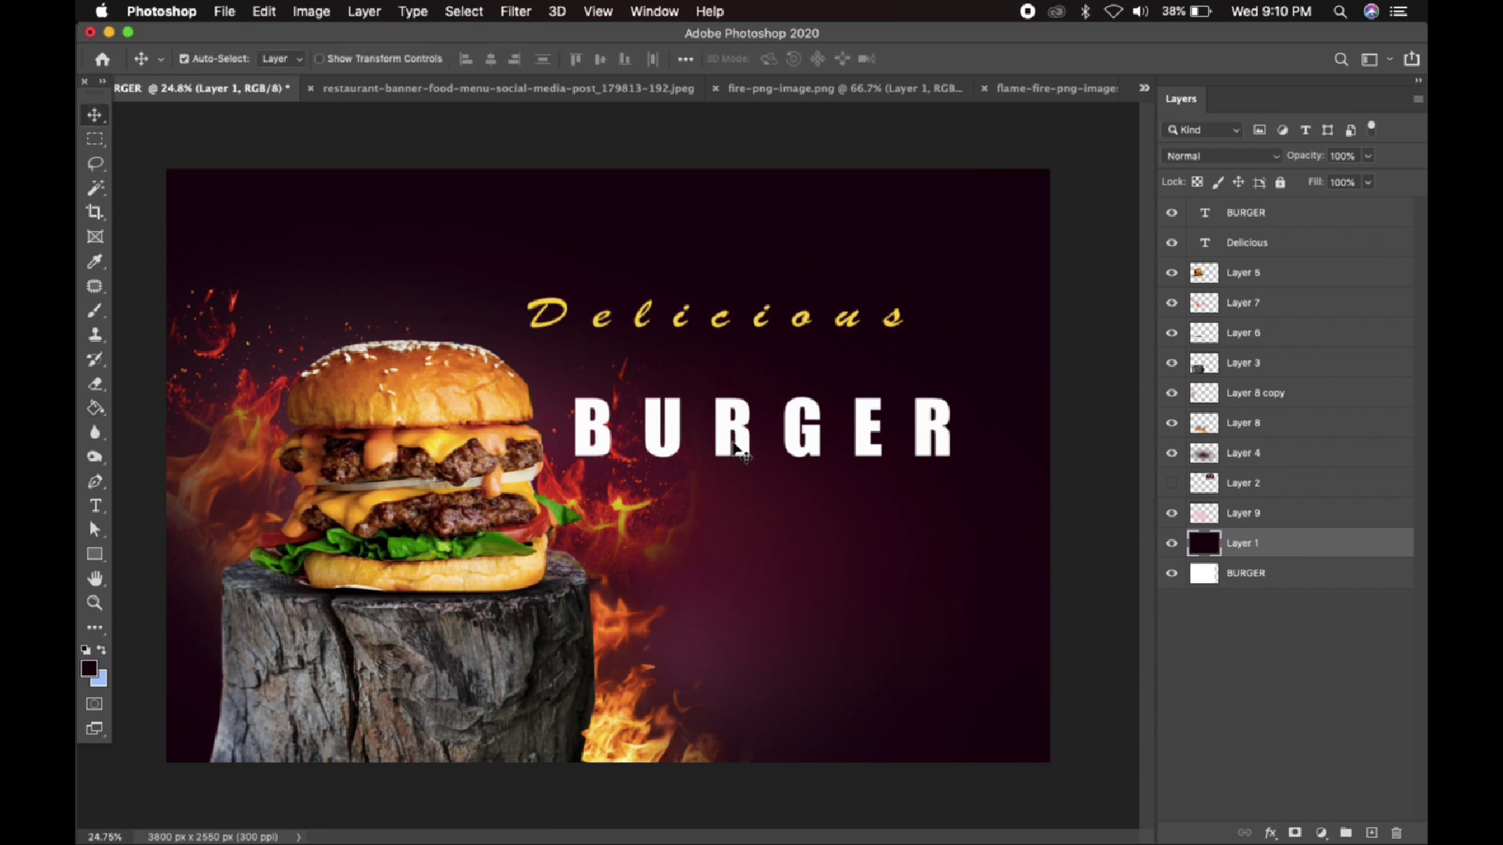
# Move "BURGER" farther right, and scale "Delicious" down and position it closely above "BURGER"
pyautogui.moveTo(729, 451); pyautogui.dragTo(772, 472)
pyautogui.moveTo(892, 317); pyautogui.dragTo(919, 388)
pyautogui.press('super+t')
pyautogui.press('Return')
pyautogui.moveTo(971, 448); pyautogui.dragTo(959, 445)
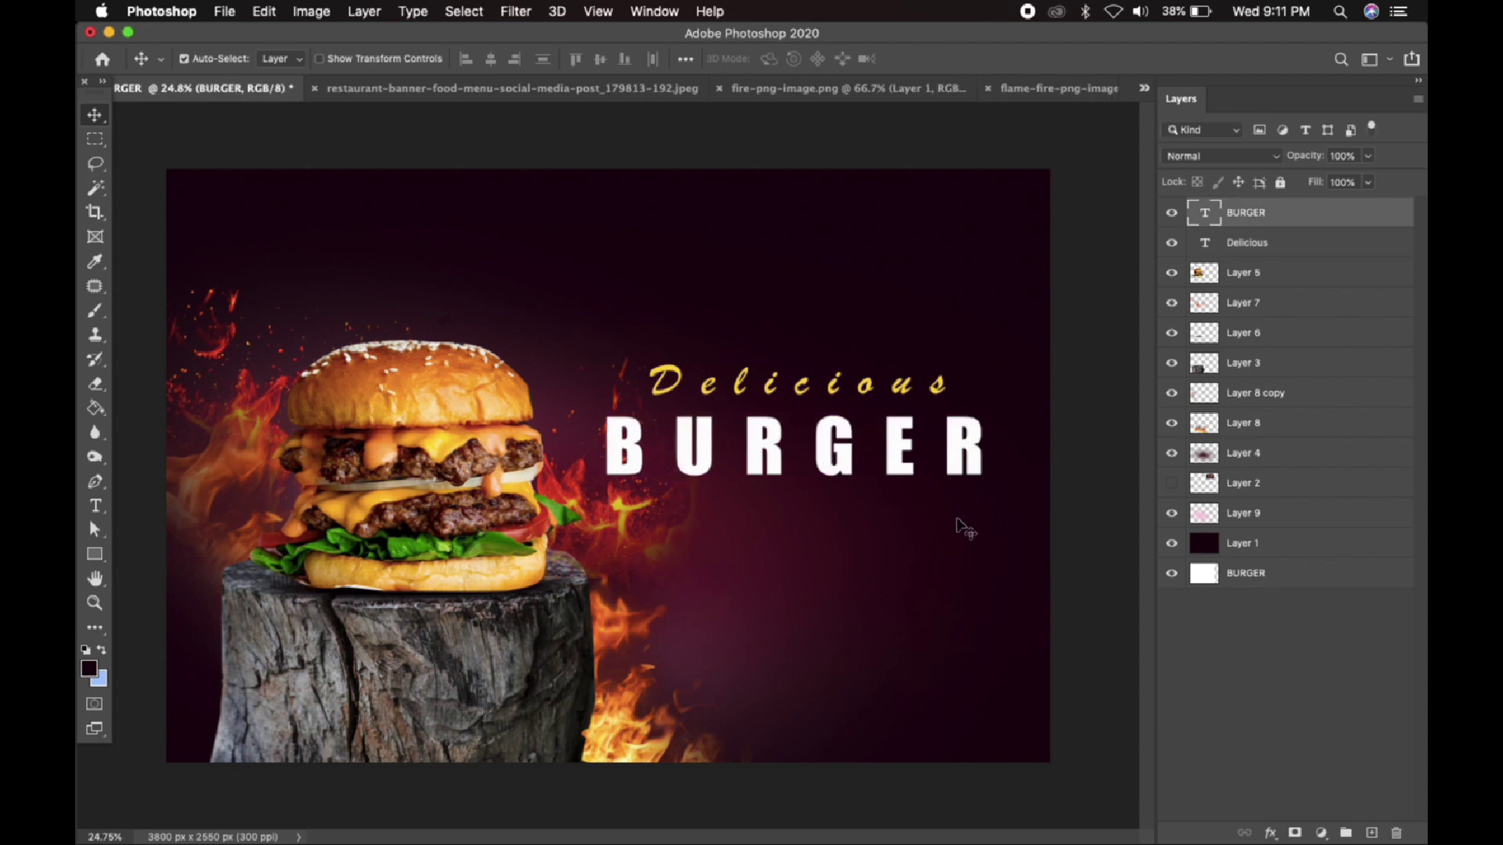
# Widen the "BURGER" text toward the burger and centre it beneath "Delicious"
pyautogui.press('super+t')
pyautogui.moveTo(603, 447); pyautogui.dragTo(558, 448)
pyautogui.press('Return')
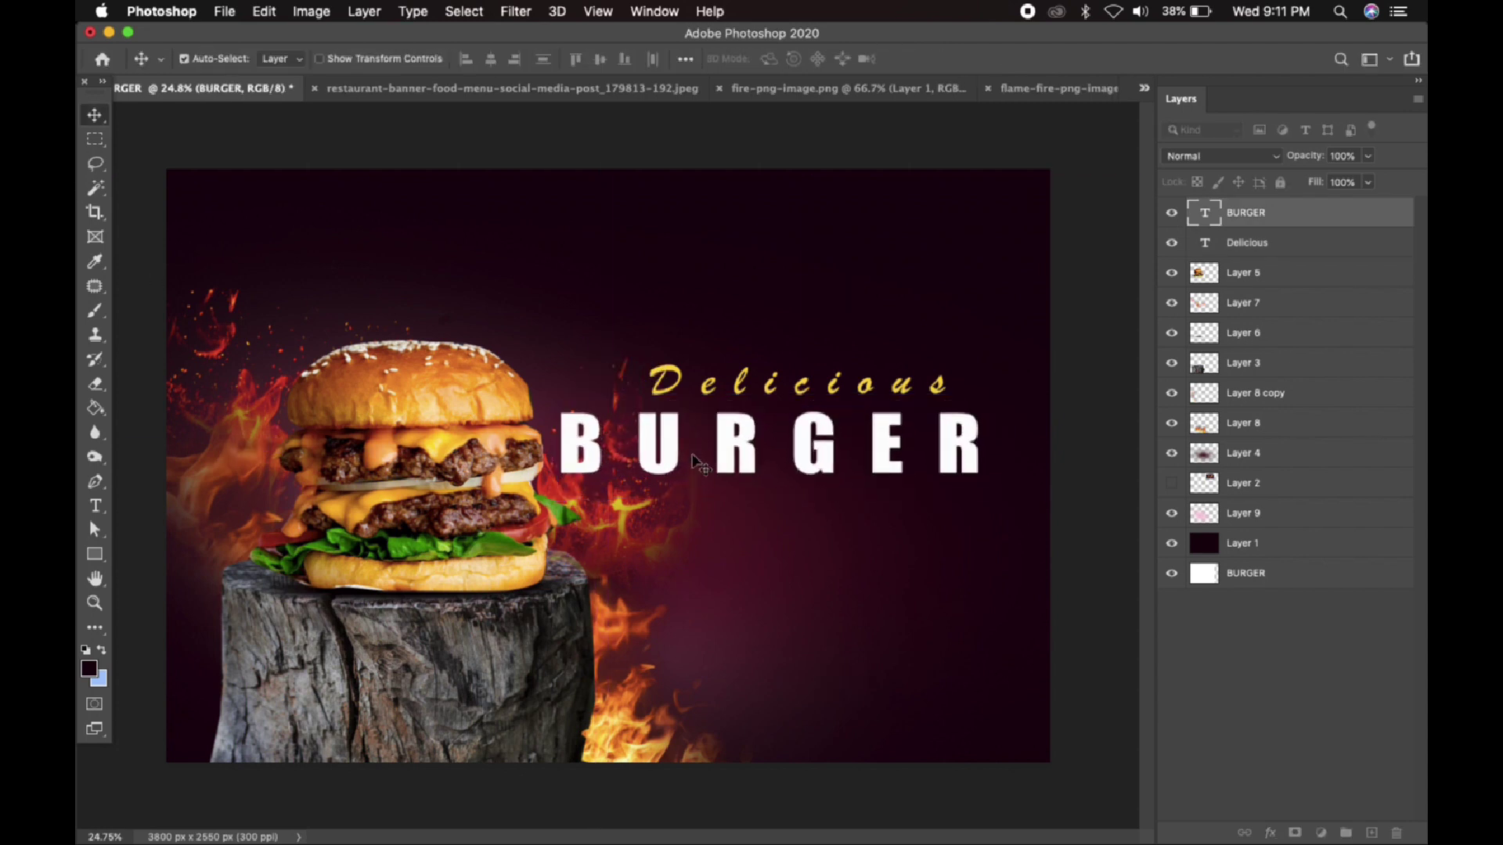
pyautogui.moveTo(662, 471); pyautogui.dragTo(677, 473)
pyautogui.click(1080, 435)
pyautogui.moveTo(937, 384); pyautogui.dragTo(935, 384)
# Erase part of the flames on Layer 7 around the beginning of the "BURGER" headline
pyautogui.click(620, 512)
pyautogui.click(95, 384)
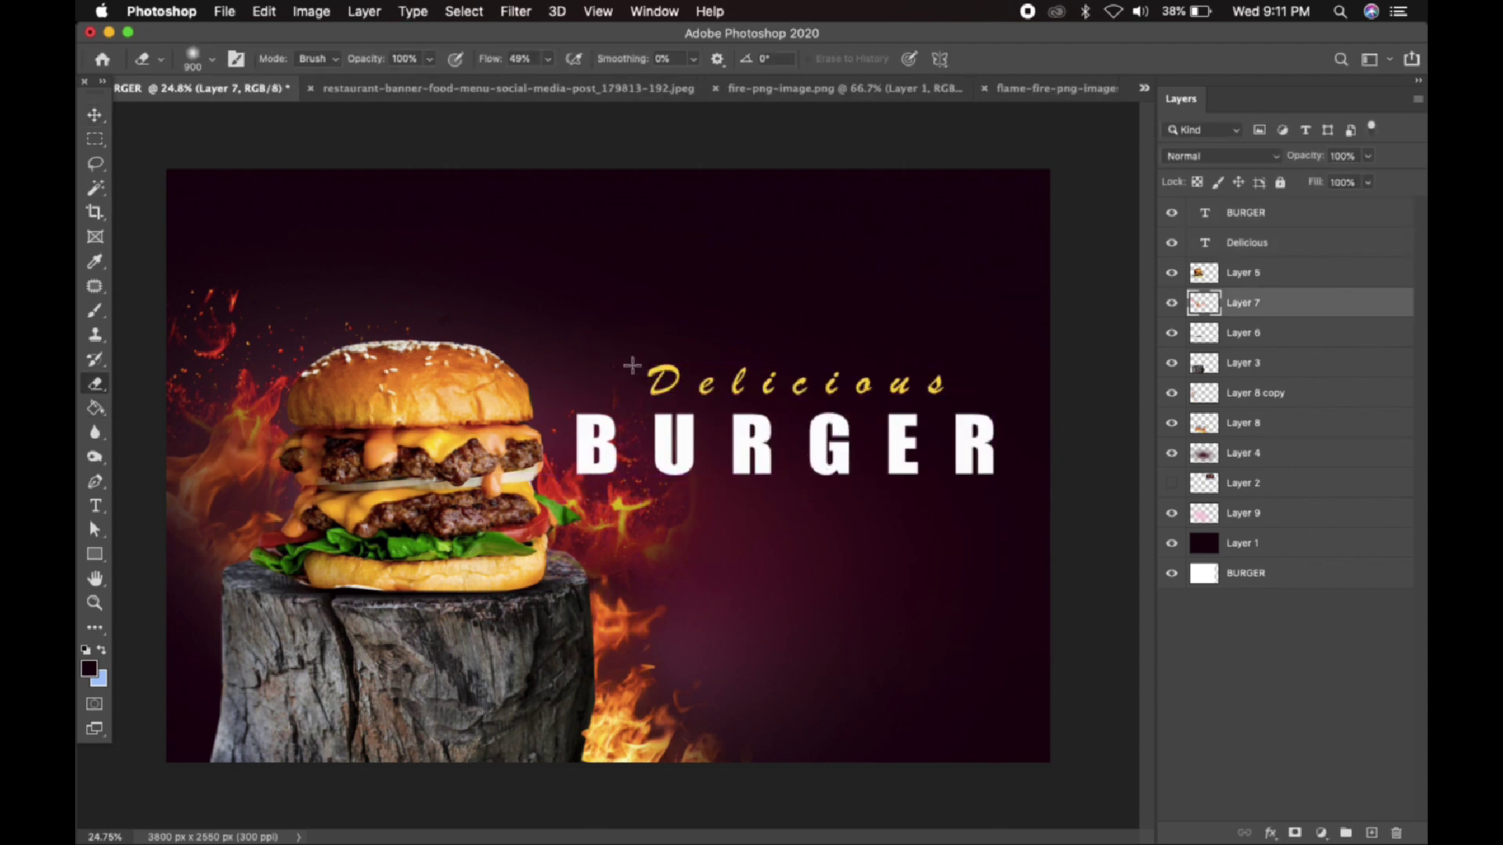
pyautogui.press('v')
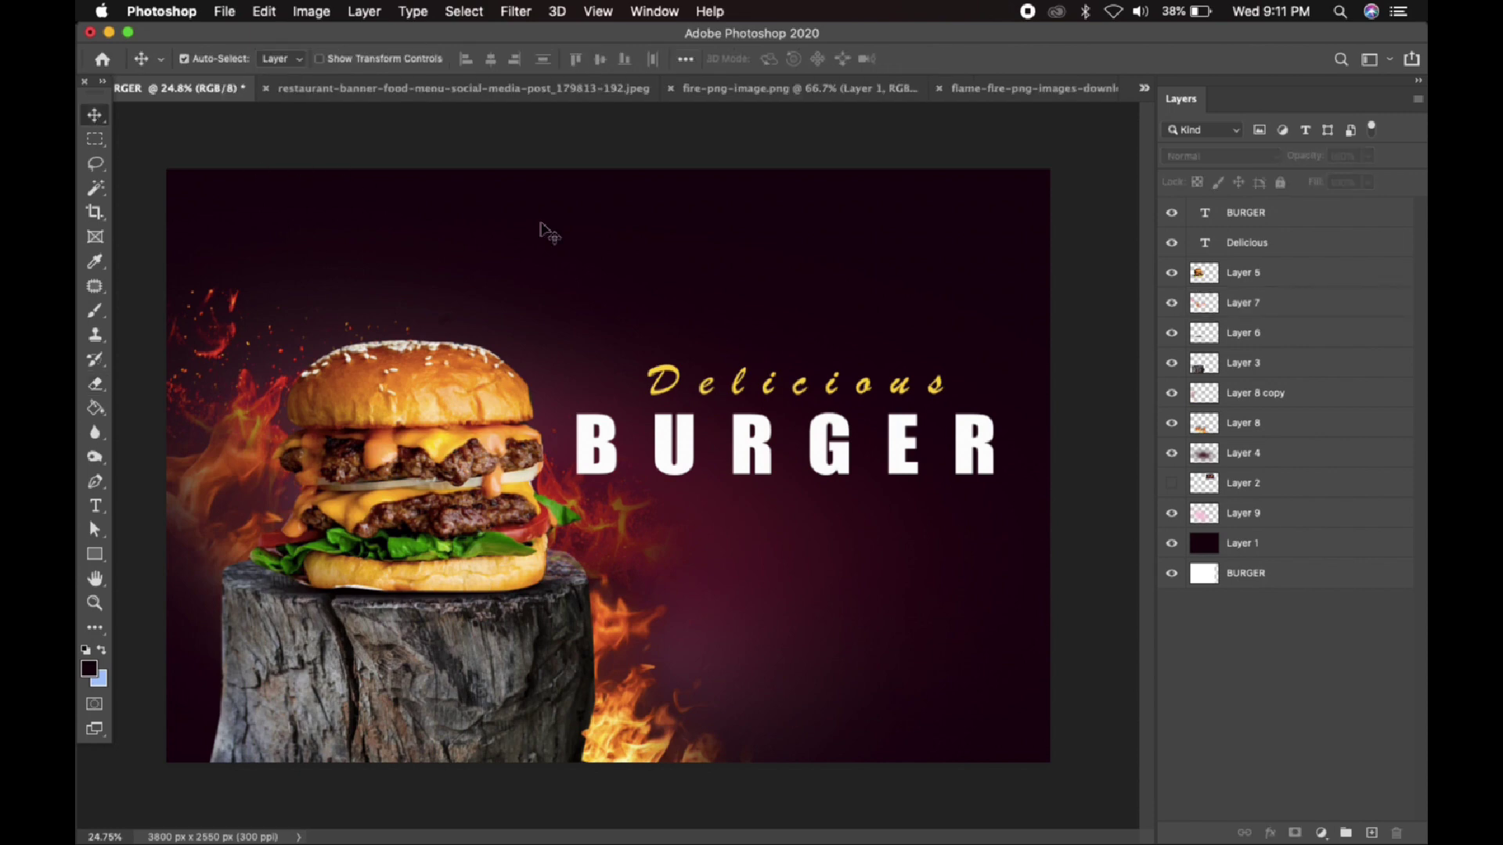
# Check the reference banner, and add the text "Limited Offer" beneath "BURGER" in the LucidaSans-Italic font
pyautogui.click(519, 88)
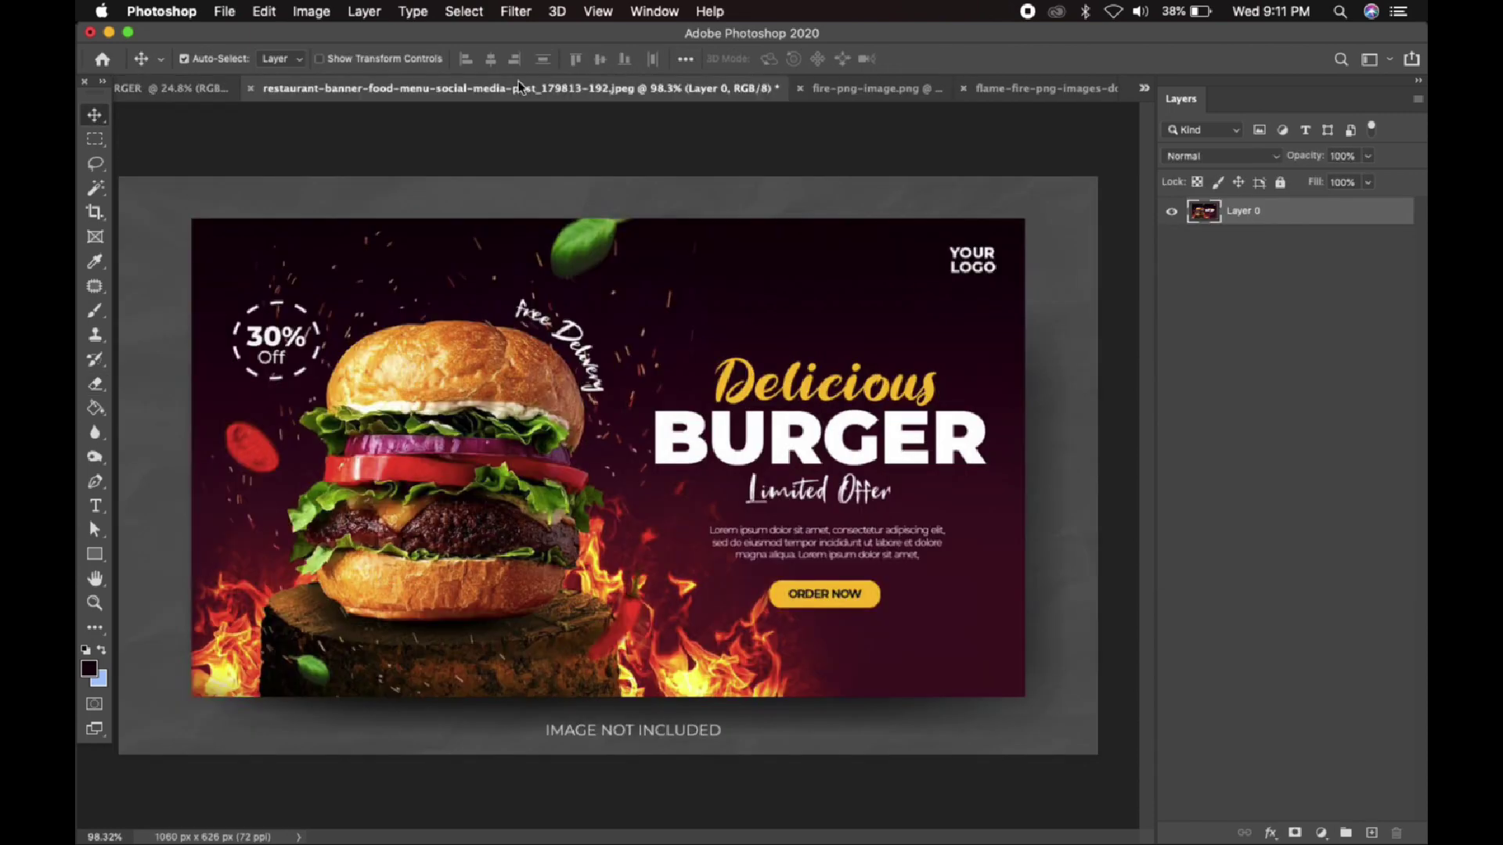
pyautogui.hotkey('ctrl', 'shift', 'Tab')
pyautogui.press('t')
pyautogui.click(757, 577)
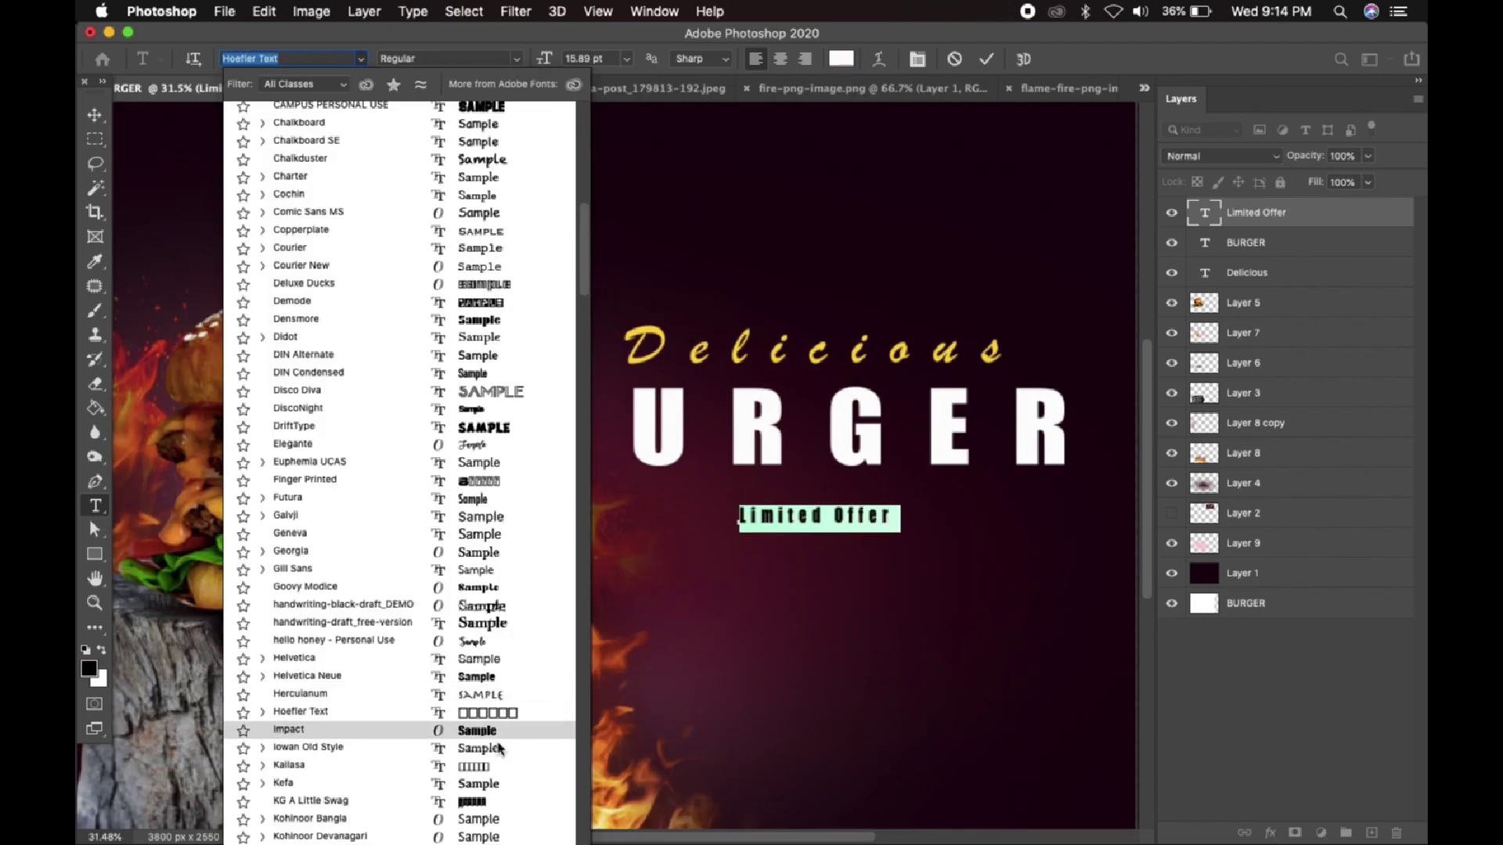
pyautogui.scroll(-5, 501, 728)
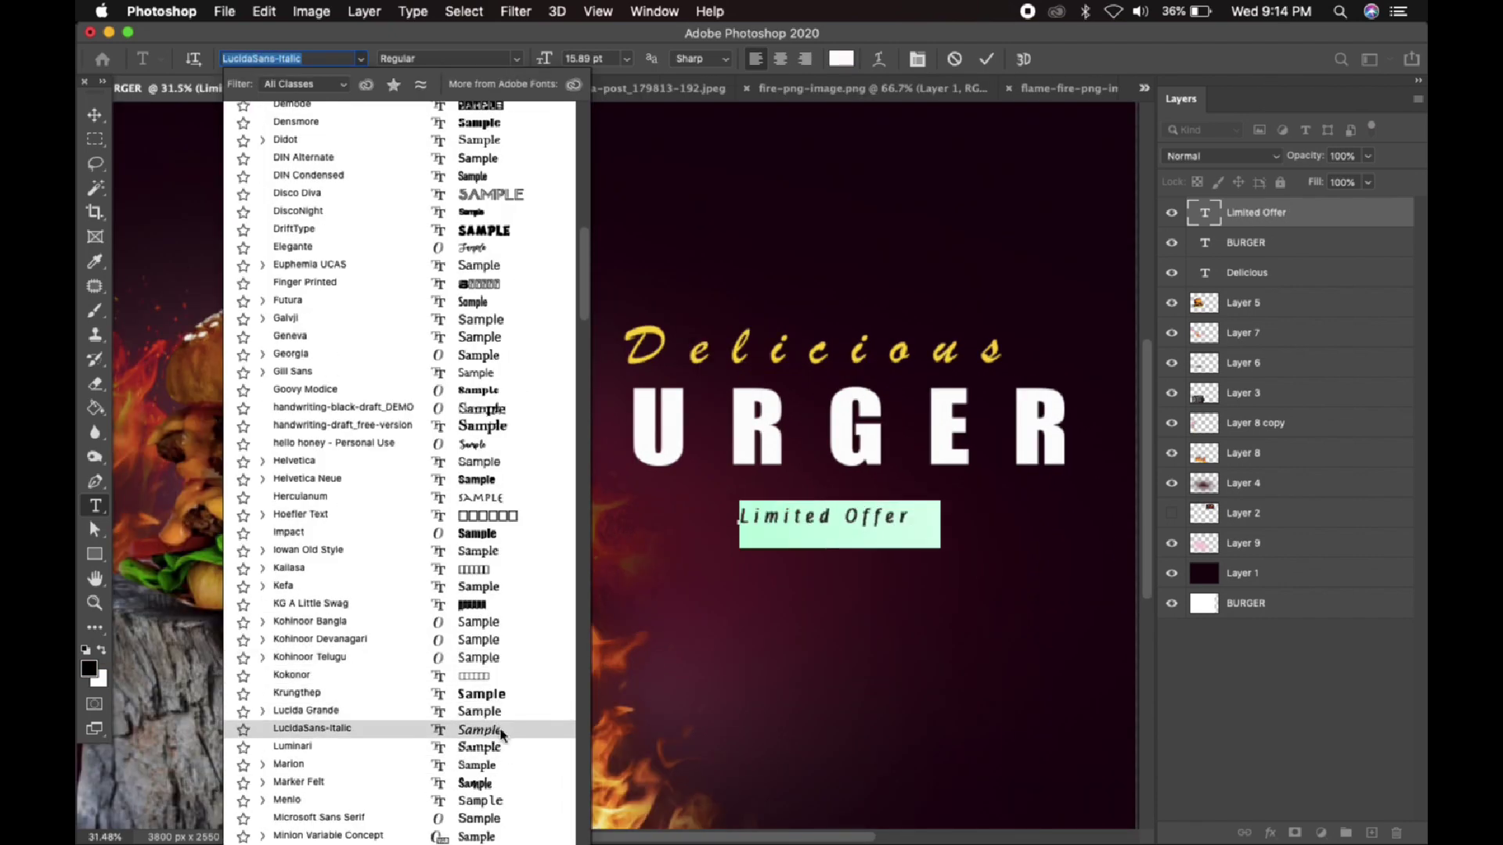
pyautogui.click(501, 732)
# Resize the "Limited Offer" text and centre it closely beneath "BURGER"
pyautogui.click(96, 115)
pyautogui.scroll(2, 795, 654)
pyautogui.press('super+t')
pyautogui.moveTo(933, 521); pyautogui.dragTo(1047, 580)
pyautogui.click(95, 116)
pyautogui.click(663, 355)
pyautogui.scroll(-5, 663, 356)
pyautogui.moveTo(833, 513); pyautogui.dragTo(833, 506)
pyautogui.click(563, 156)
# On a new layer, fill a rectangular selection beneath "Limited Offer" with the yellow sampled from "Delicious", and deselect it
pyautogui.click(506, 92)
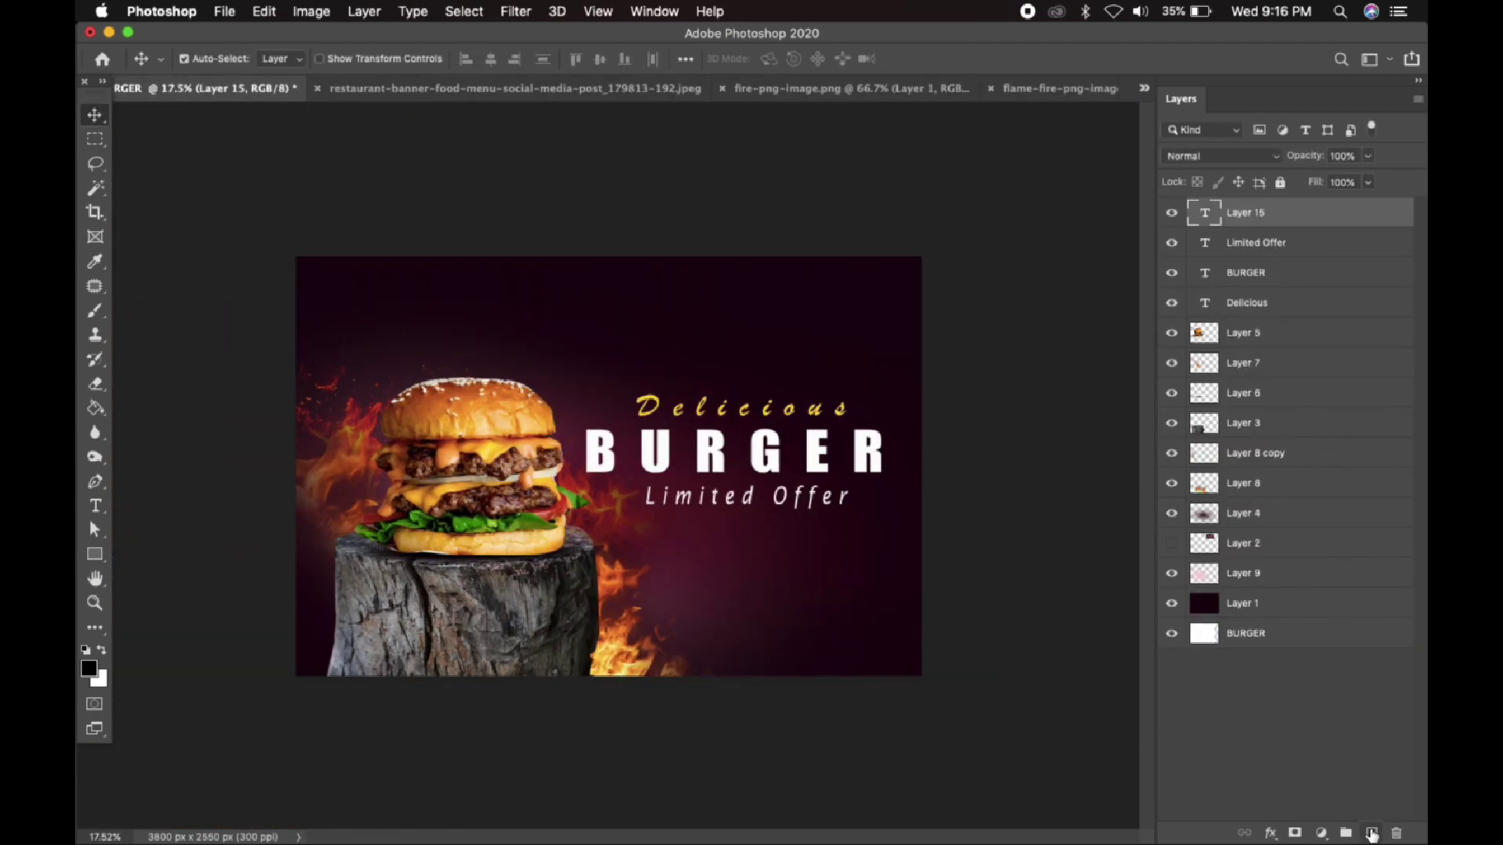
pyautogui.click(93, 139)
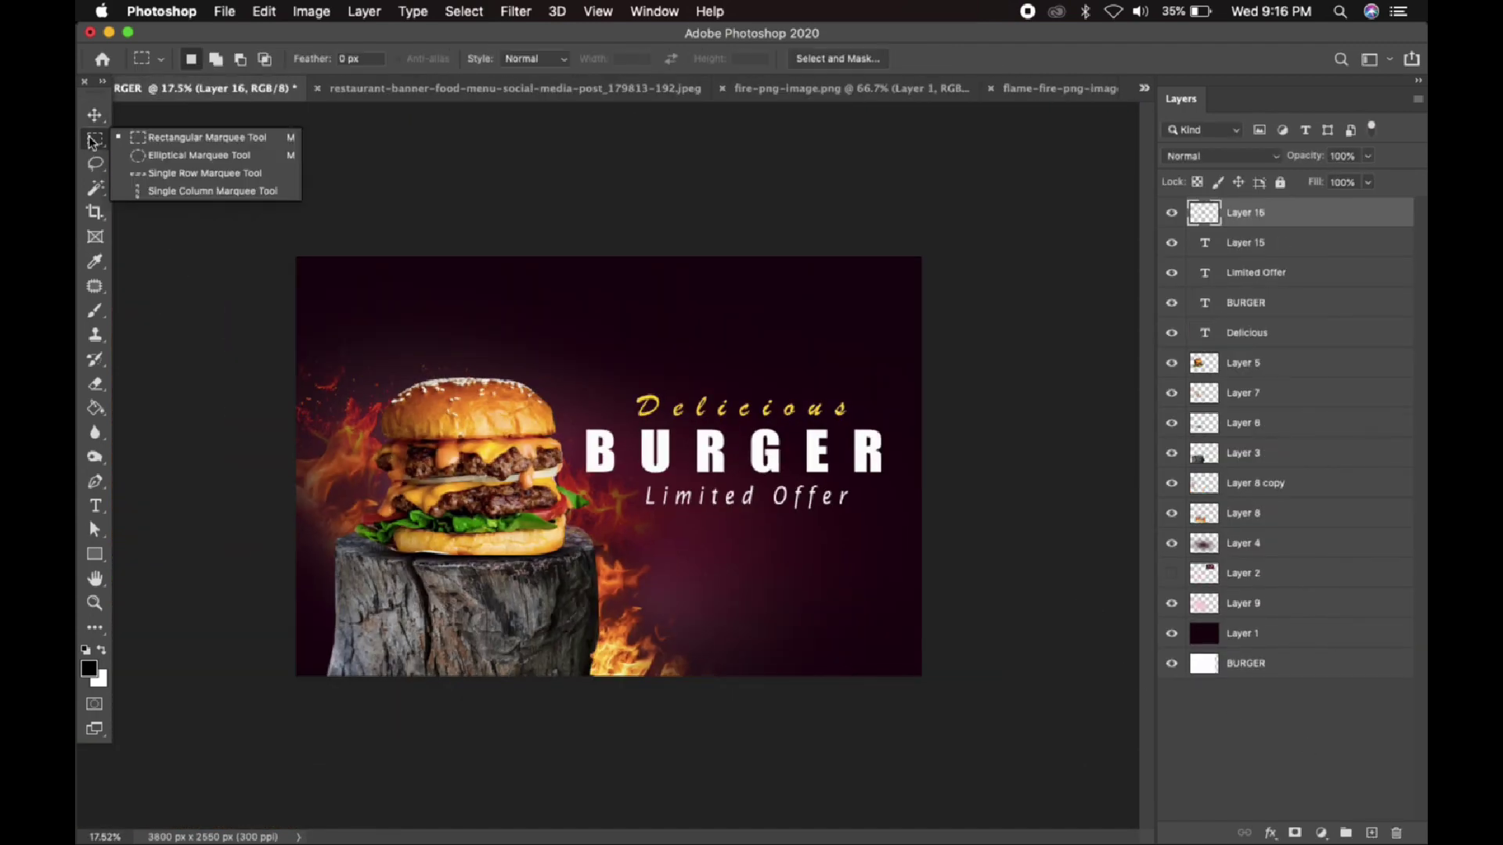
pyautogui.click(158, 138)
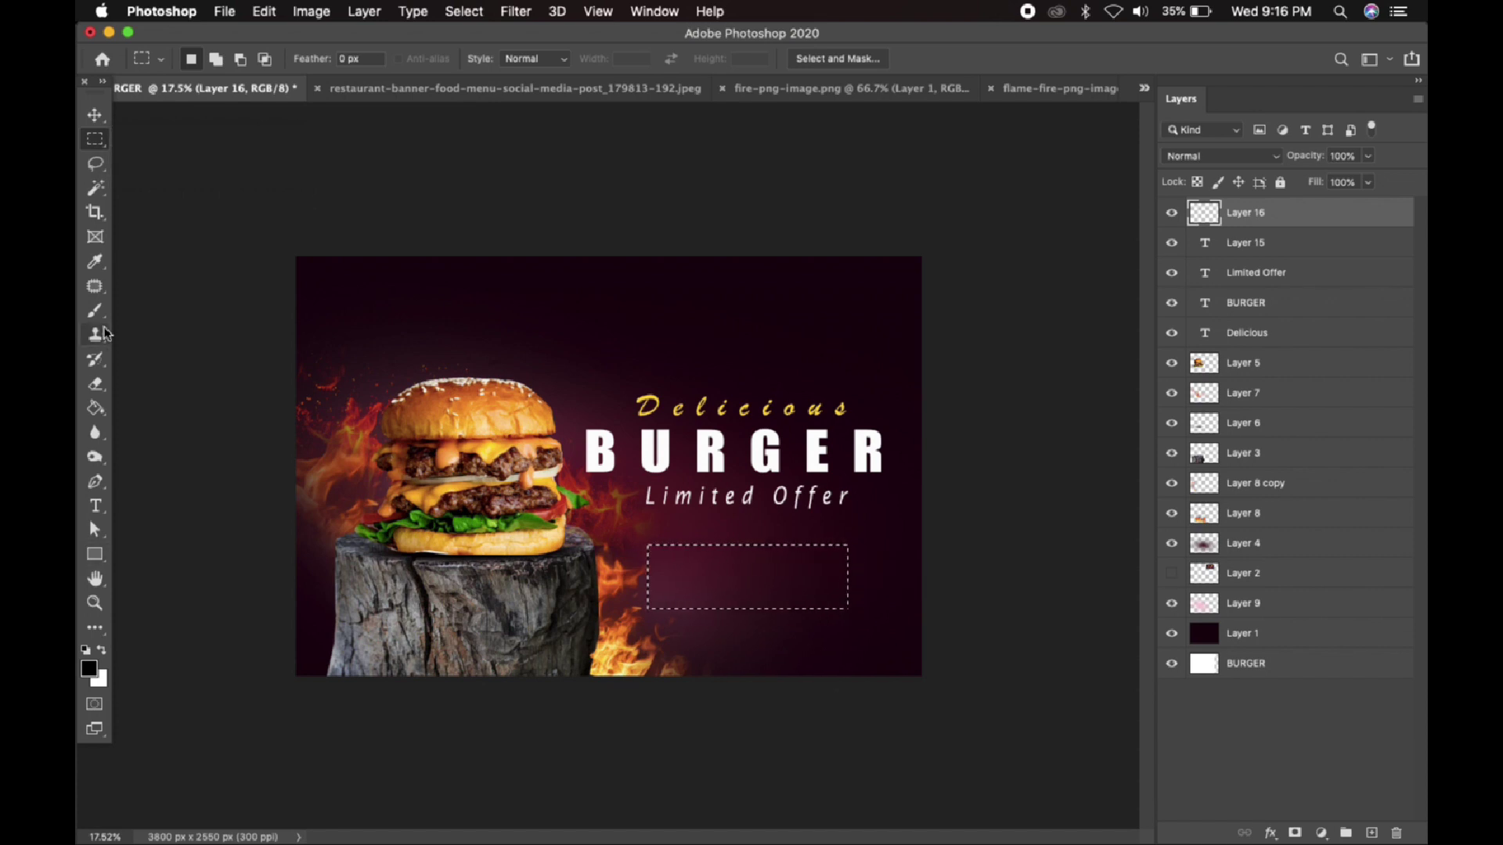
pyautogui.click(96, 409)
pyautogui.click(89, 669)
pyautogui.click(646, 406)
pyautogui.click(1341, 296)
pyautogui.click(748, 576)
pyautogui.click(94, 115)
pyautogui.click(564, 188)
pyautogui.press('super+d')
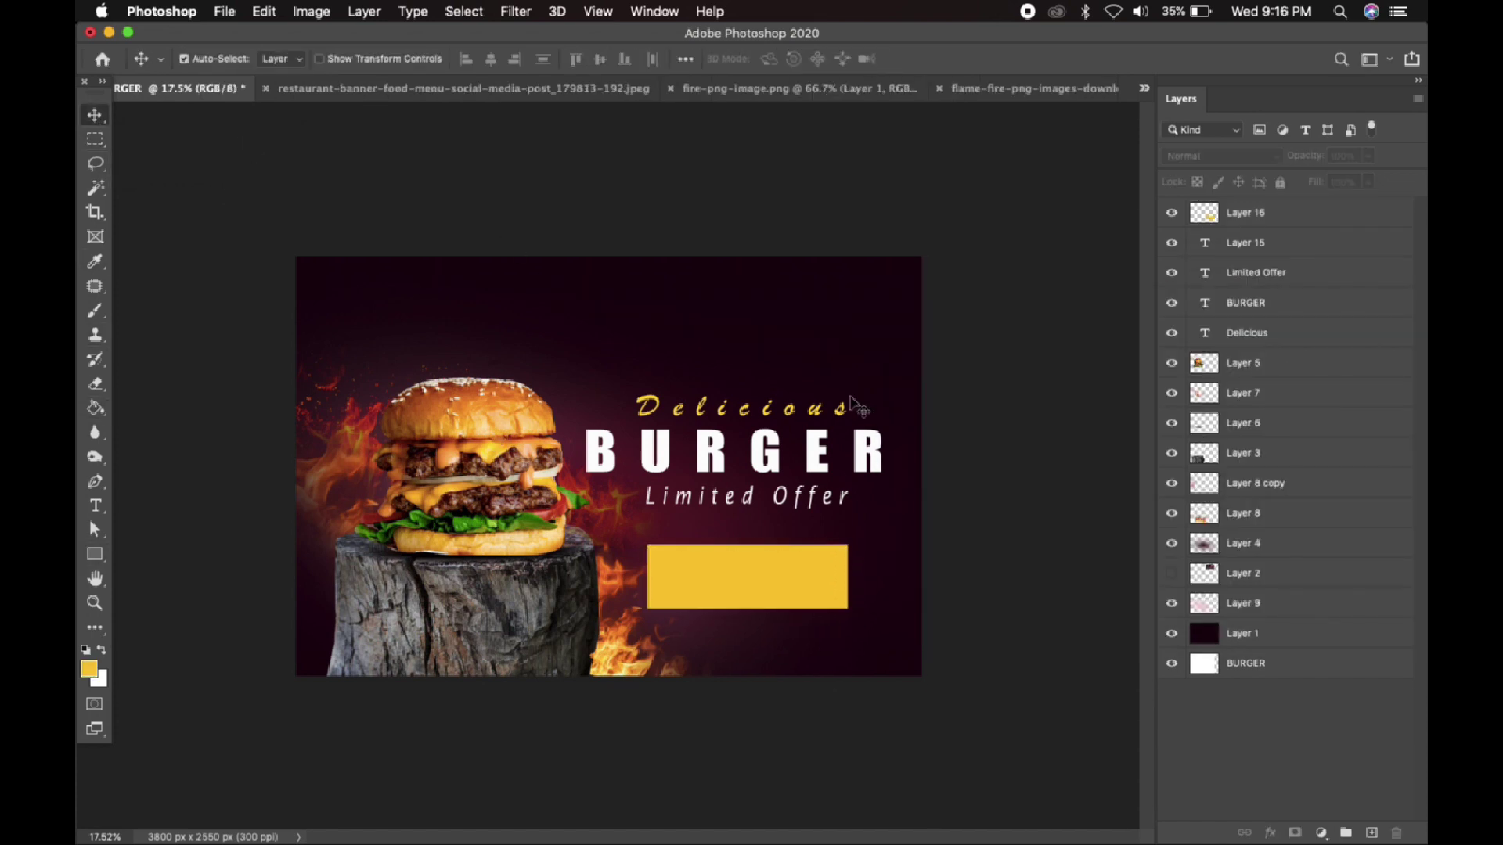
# Check the reference banner, duplicate the "BURGER" text onto the yellow rectangle and scale the copy down to fit inside
pyautogui.click(430, 89)
pyautogui.click(170, 90)
pyautogui.moveTo(776, 457); pyautogui.dragTo(838, 594)
pyautogui.press('t')
pyautogui.click(922, 583)
pyautogui.click(94, 115)
pyautogui.press('super+t')
pyautogui.moveTo(930, 617); pyautogui.dragTo(767, 583)
pyautogui.click(94, 115)
# Change the text on the yellow rectangle to "ORDER NOW" and colour it black
pyautogui.press('t')
pyautogui.click(784, 579)
pyautogui.press('BackSpace')
pyautogui.press('BackSpace')
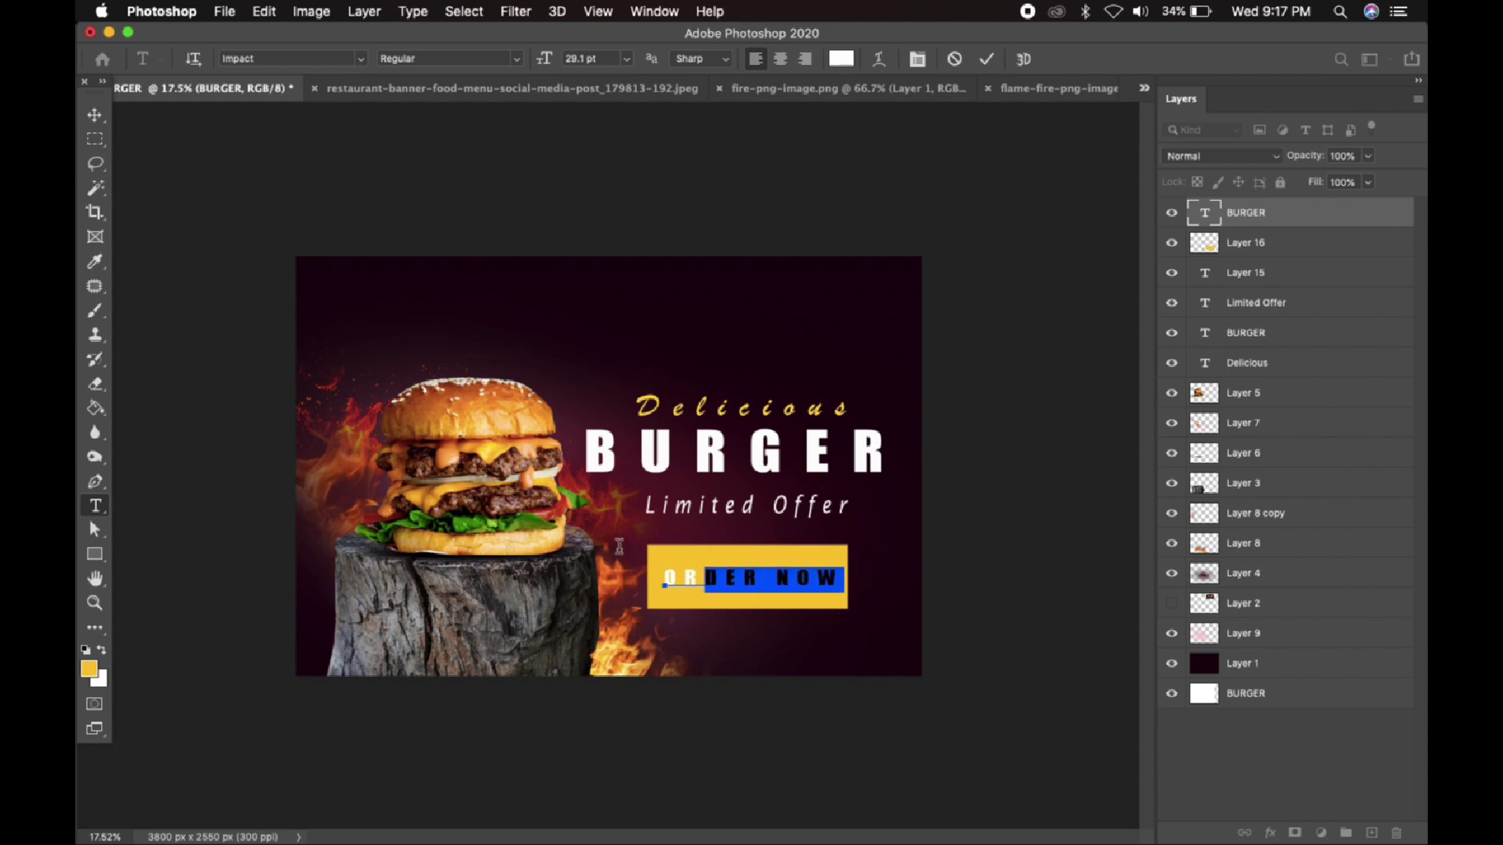
pyautogui.moveTo(671, 553); pyautogui.dragTo(660, 565)
pyautogui.click(89, 669)
pyautogui.click(1356, 299)
pyautogui.click(95, 115)
# Centre the "ORDER NOW" text on the yellow rectangle, and look at the reference banner
pyautogui.click(982, 532)
pyautogui.scroll(4, 818, 542)
pyautogui.moveTo(865, 629); pyautogui.dragTo(858, 626)
pyautogui.click(1096, 610)
pyautogui.click(533, 89)
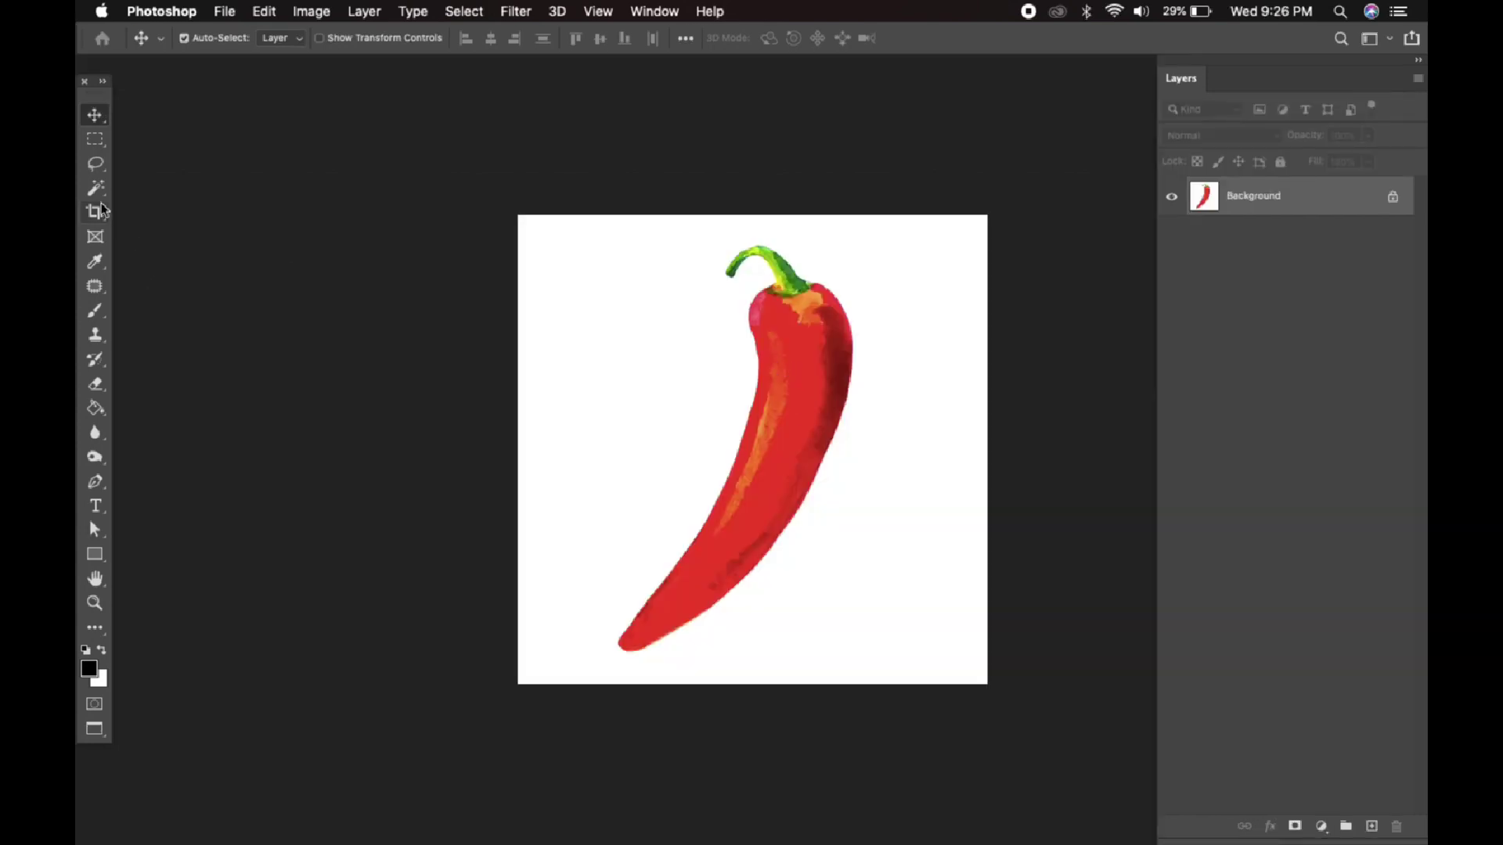
# Unlock the chili image's Background layer and delete the white background with the Magic Wand
pyautogui.doubleClick(1324, 208)
pyautogui.click(941, 368)
pyautogui.hscroll(2, 501, 286)
pyautogui.scroll(3, 376, 307)
pyautogui.hscroll(3, 169, 287)
pyautogui.moveTo(94, 187); pyautogui.dragTo(161, 221)
pyautogui.click(162, 222)
pyautogui.click(541, 280)
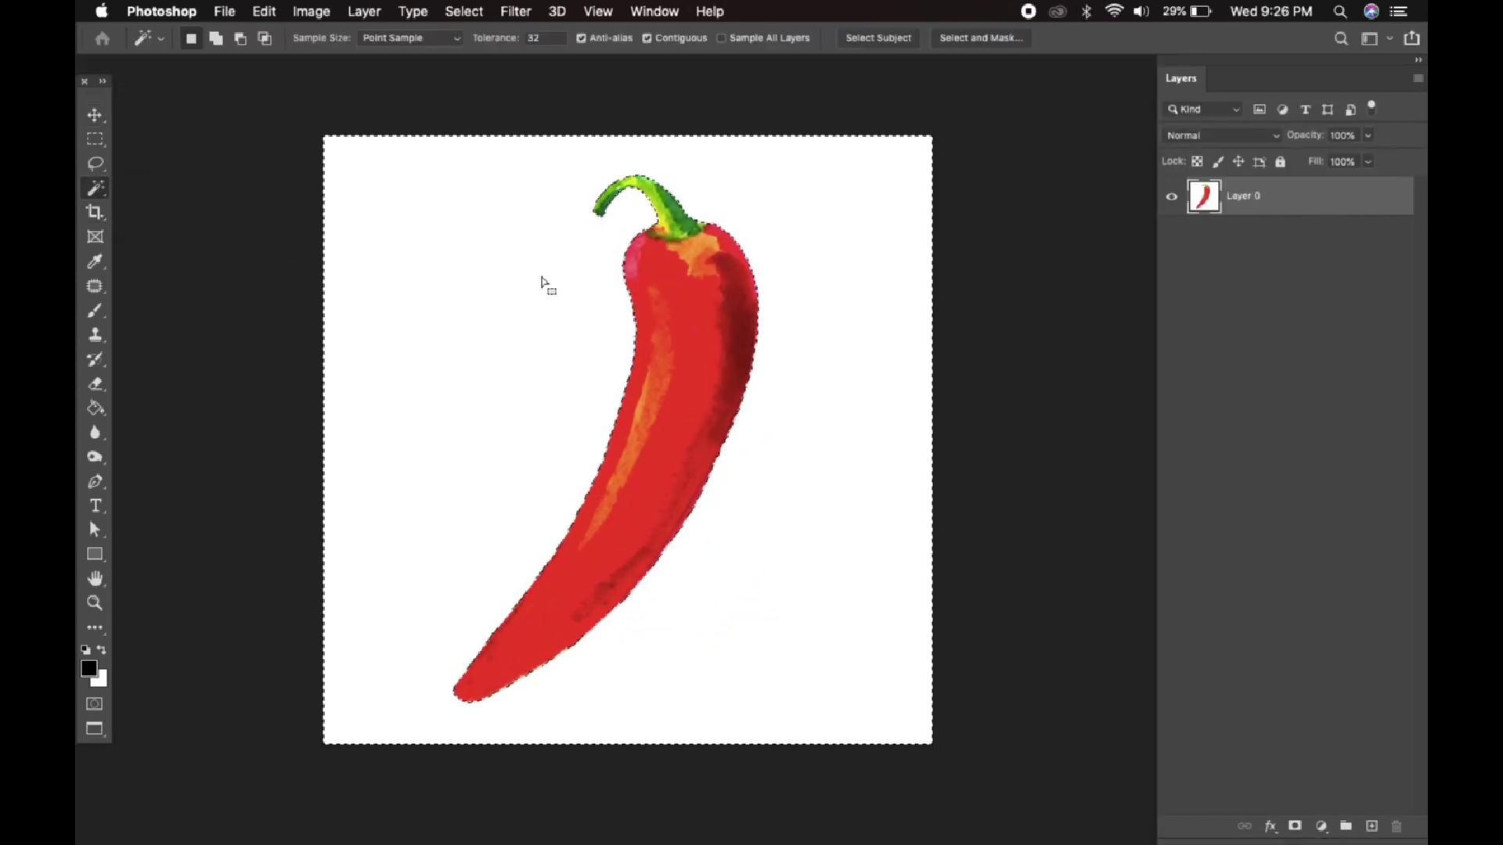
pyautogui.press('Delete')
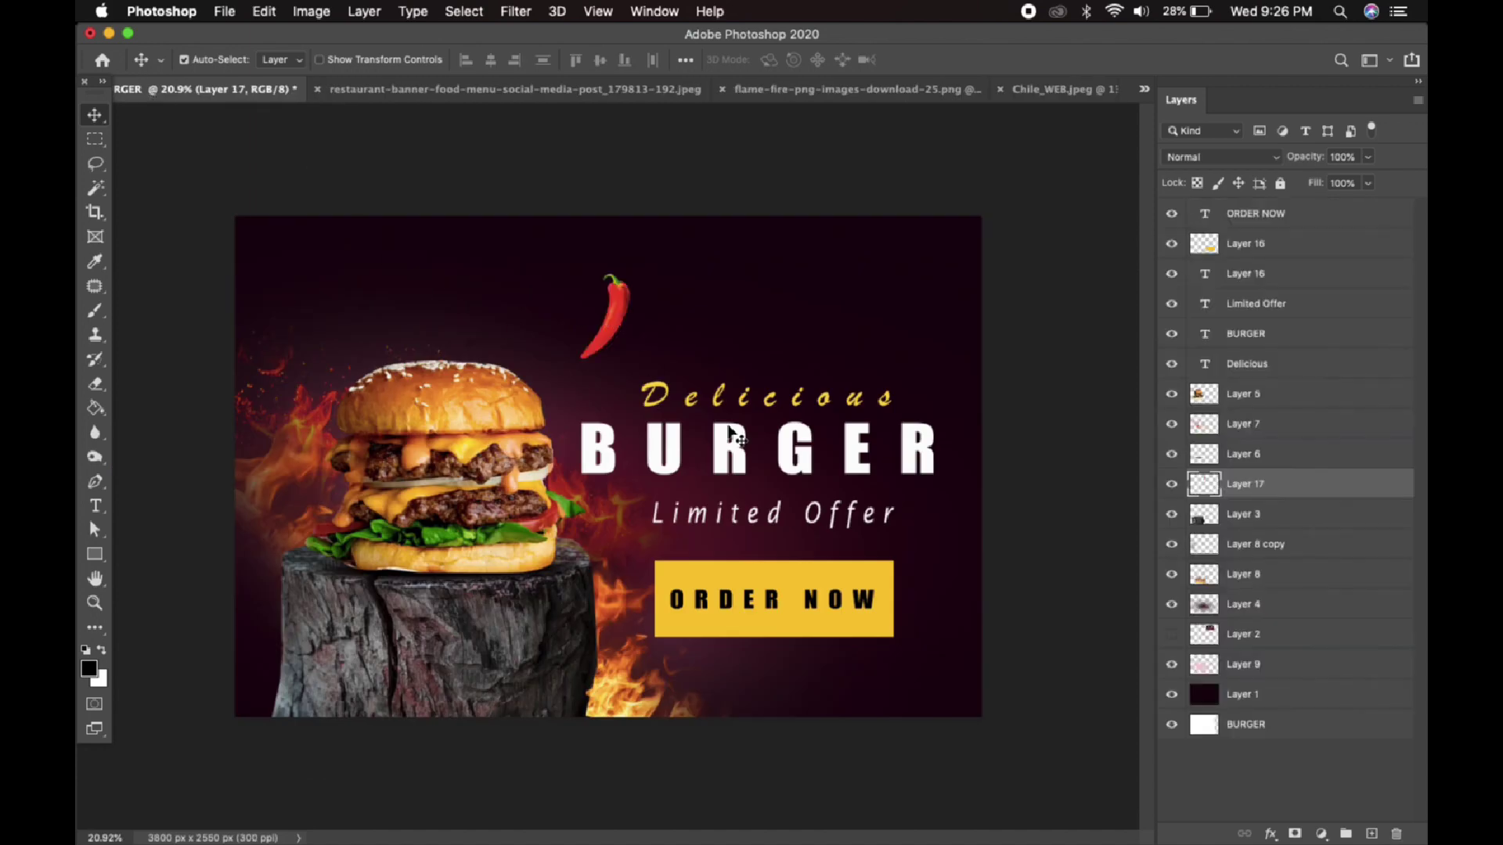
# Compare with the reference banner, and fit the chili against the stump's edge beside the flames using Free Transform
pyautogui.moveTo(613, 596); pyautogui.dragTo(616, 669)
pyautogui.scroll(4, 611, 594)
pyautogui.scroll(-3, 626, 563)
pyautogui.scroll(-3, 681, 401)
pyautogui.click(524, 85)
pyautogui.click(246, 91)
pyautogui.press('super+t')
pyautogui.press('Return')
# Apply a slight blur to the chili beside the stump
pyautogui.click(516, 11)
pyautogui.moveTo(558, 237)
pyautogui.click(889, 305)
pyautogui.moveTo(1056, 578); pyautogui.dragTo(1047, 577)
pyautogui.click(1237, 324)
# Duplicate the chili to the stump's lower edge, scaled to 66.87% and rotated to -55.54°, with about 40% opacity
pyautogui.moveTo(592, 655); pyautogui.dragTo(497, 740)
pyautogui.press('super+t')
pyautogui.moveTo(531, 676); pyautogui.dragTo(577, 784)
pyautogui.moveTo(487, 757); pyautogui.dragTo(473, 765)
pyautogui.moveTo(612, 749); pyautogui.dragTo(539, 714)
pyautogui.moveTo(567, 749); pyautogui.dragTo(540, 775)
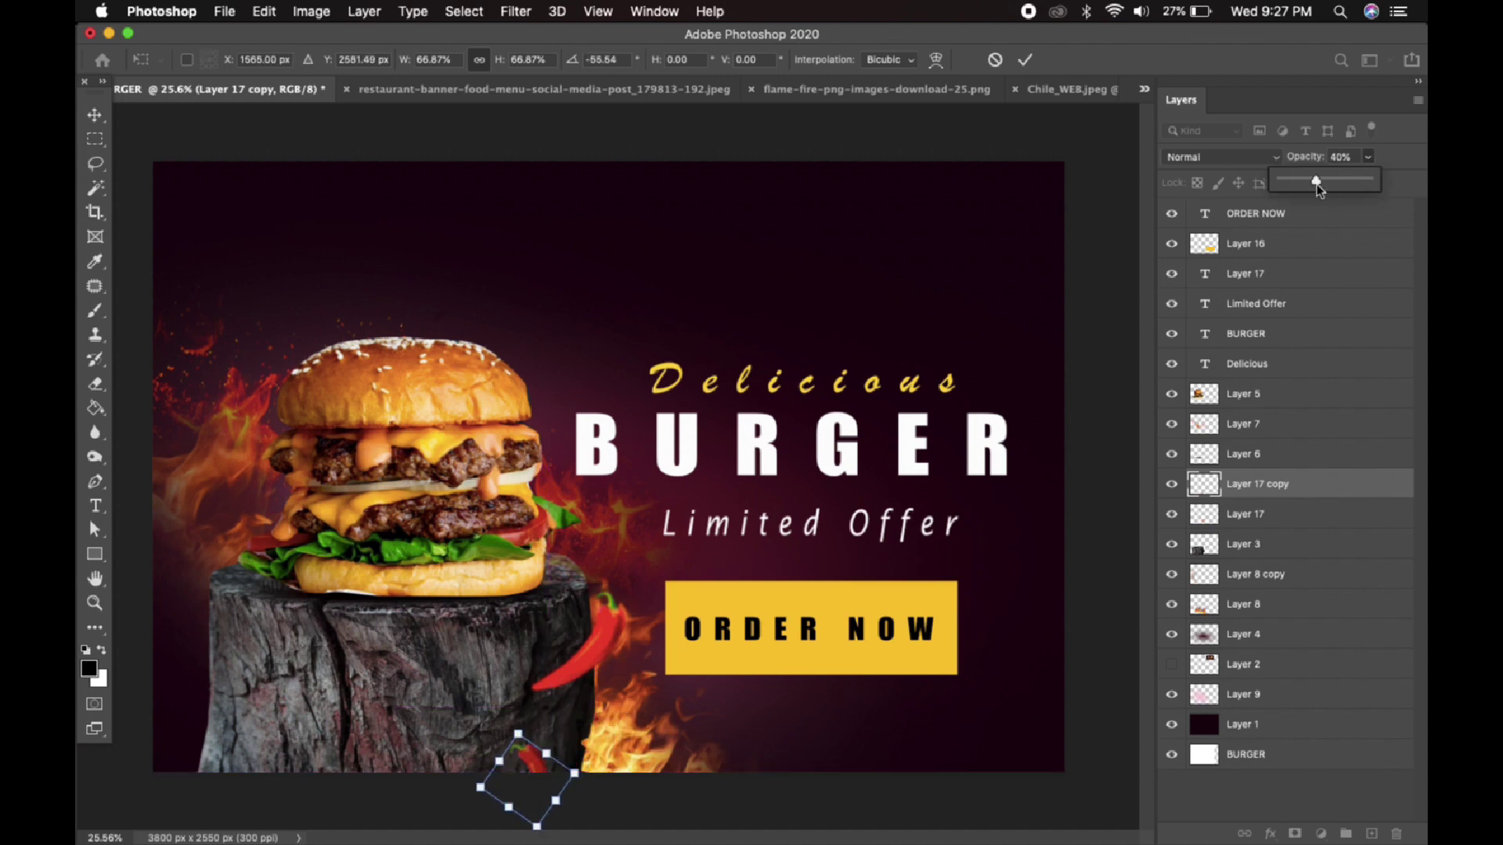
pyautogui.click(118, 129)
# Check the reference banner, and close the leftover chili and flame images without saving
pyautogui.click(496, 91)
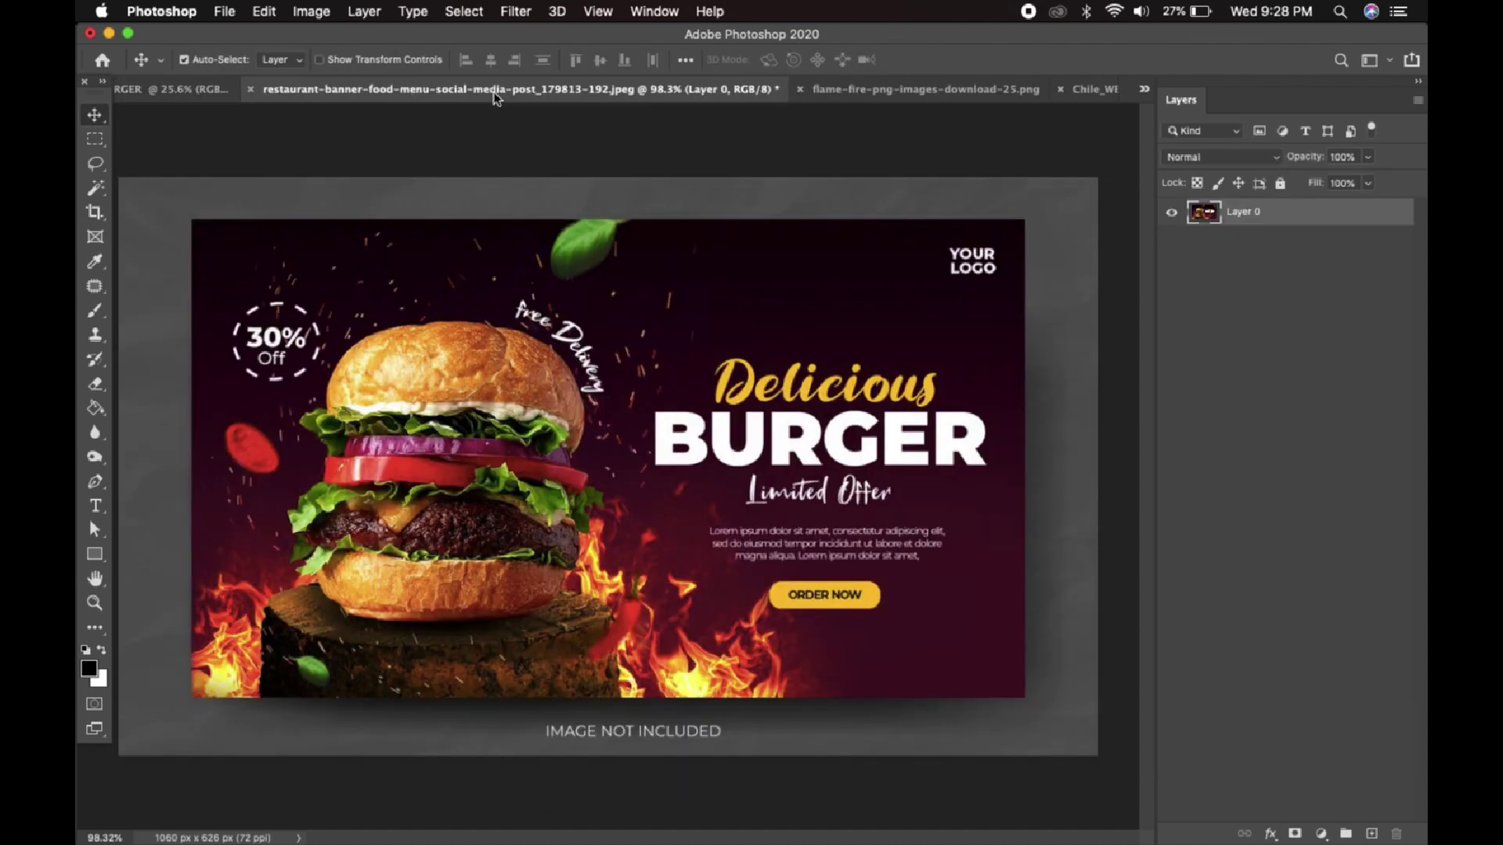
pyautogui.click(174, 93)
pyautogui.click(1018, 89)
pyautogui.press('super+w')
pyautogui.press('Return')
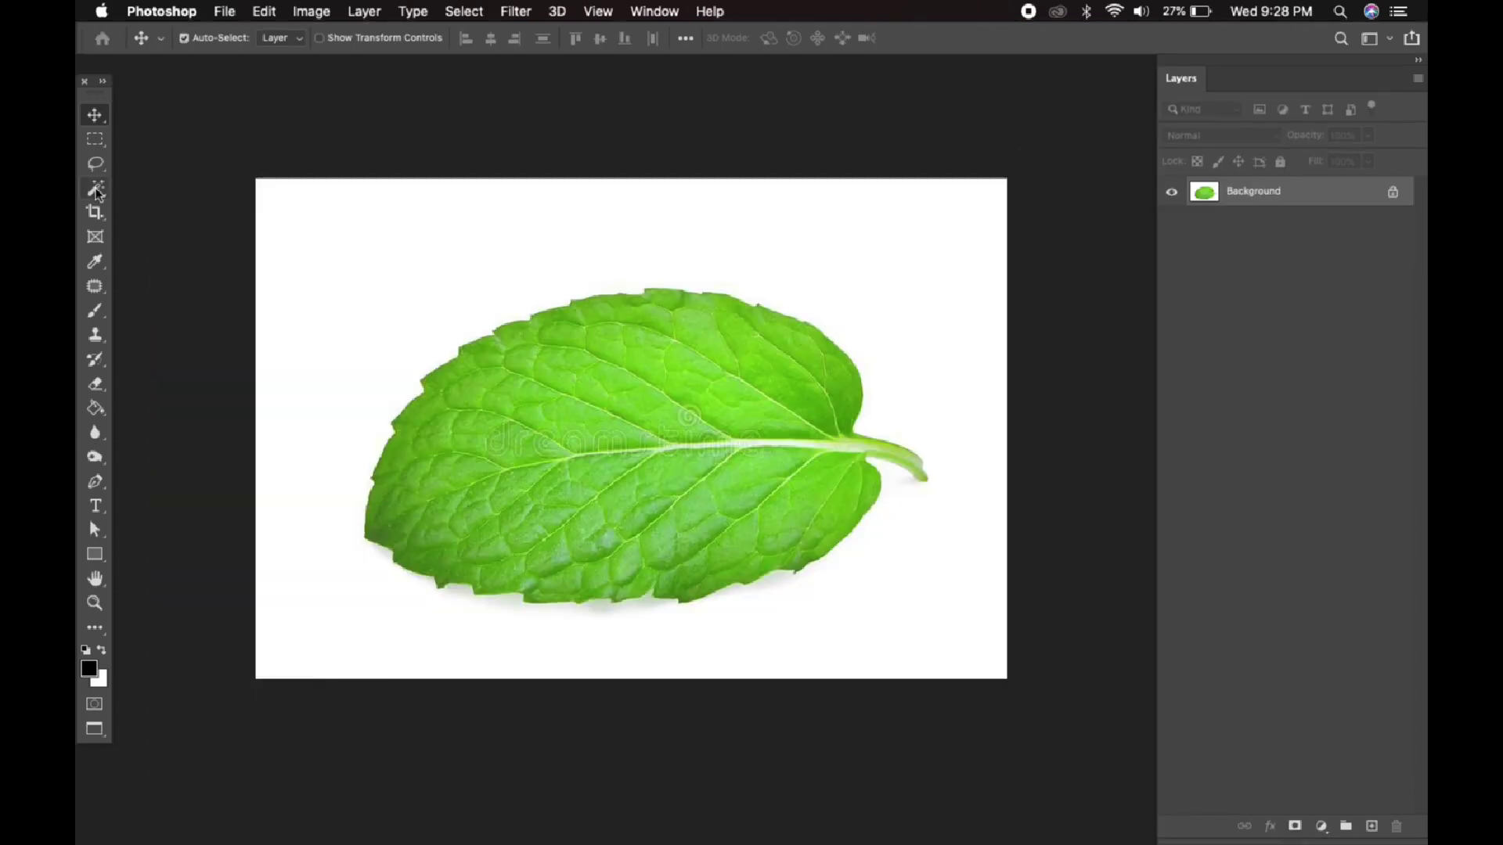
# Unlock the mint leaf image's Background layer and delete its white background with the Magic Wand
pyautogui.click(96, 190)
pyautogui.doubleClick(1291, 203)
pyautogui.press('Return')
pyautogui.click(899, 402)
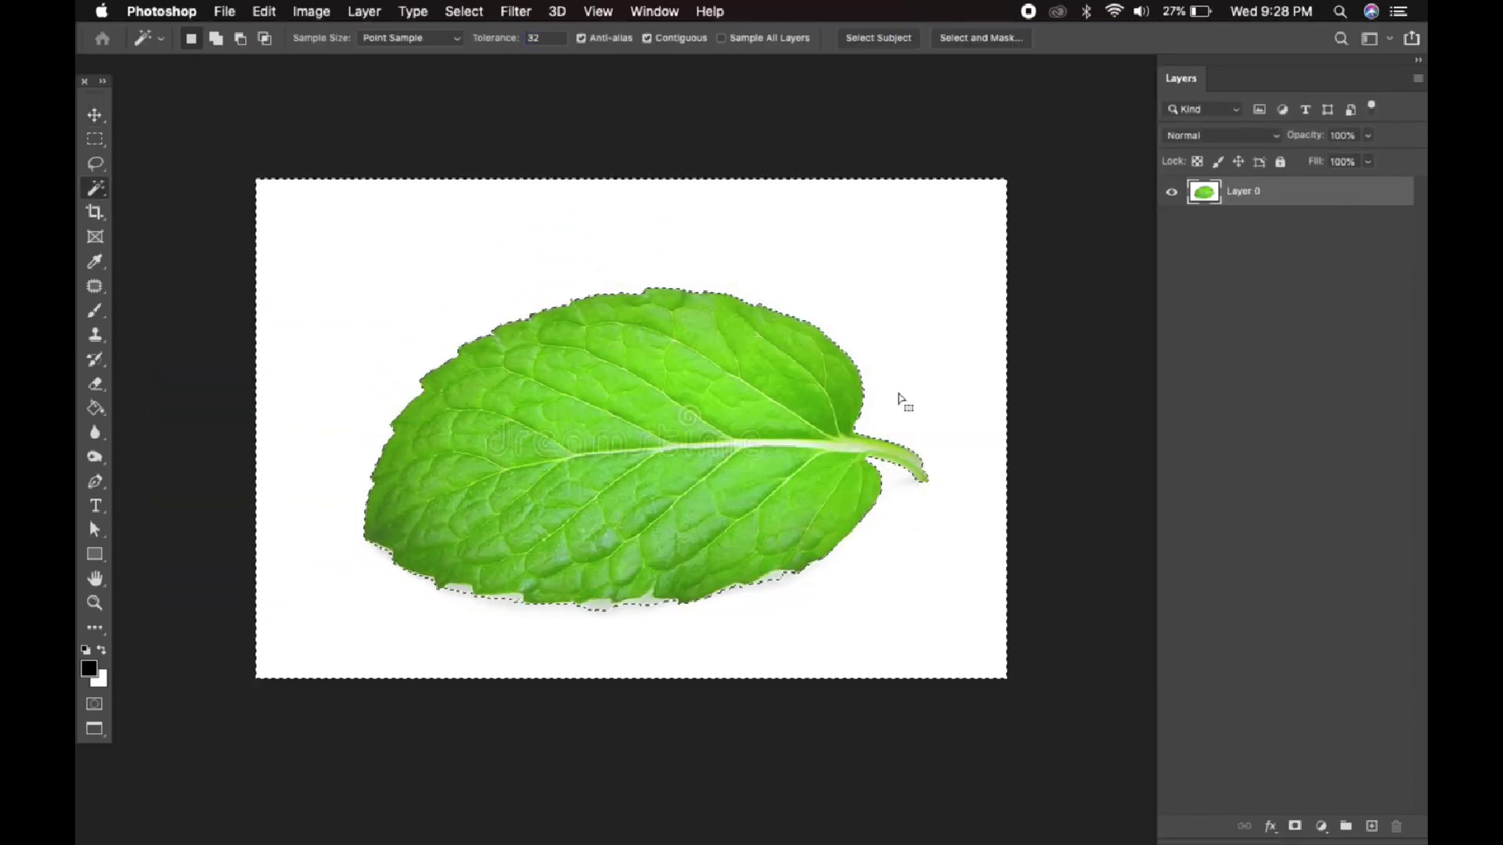
pyautogui.press('Delete')
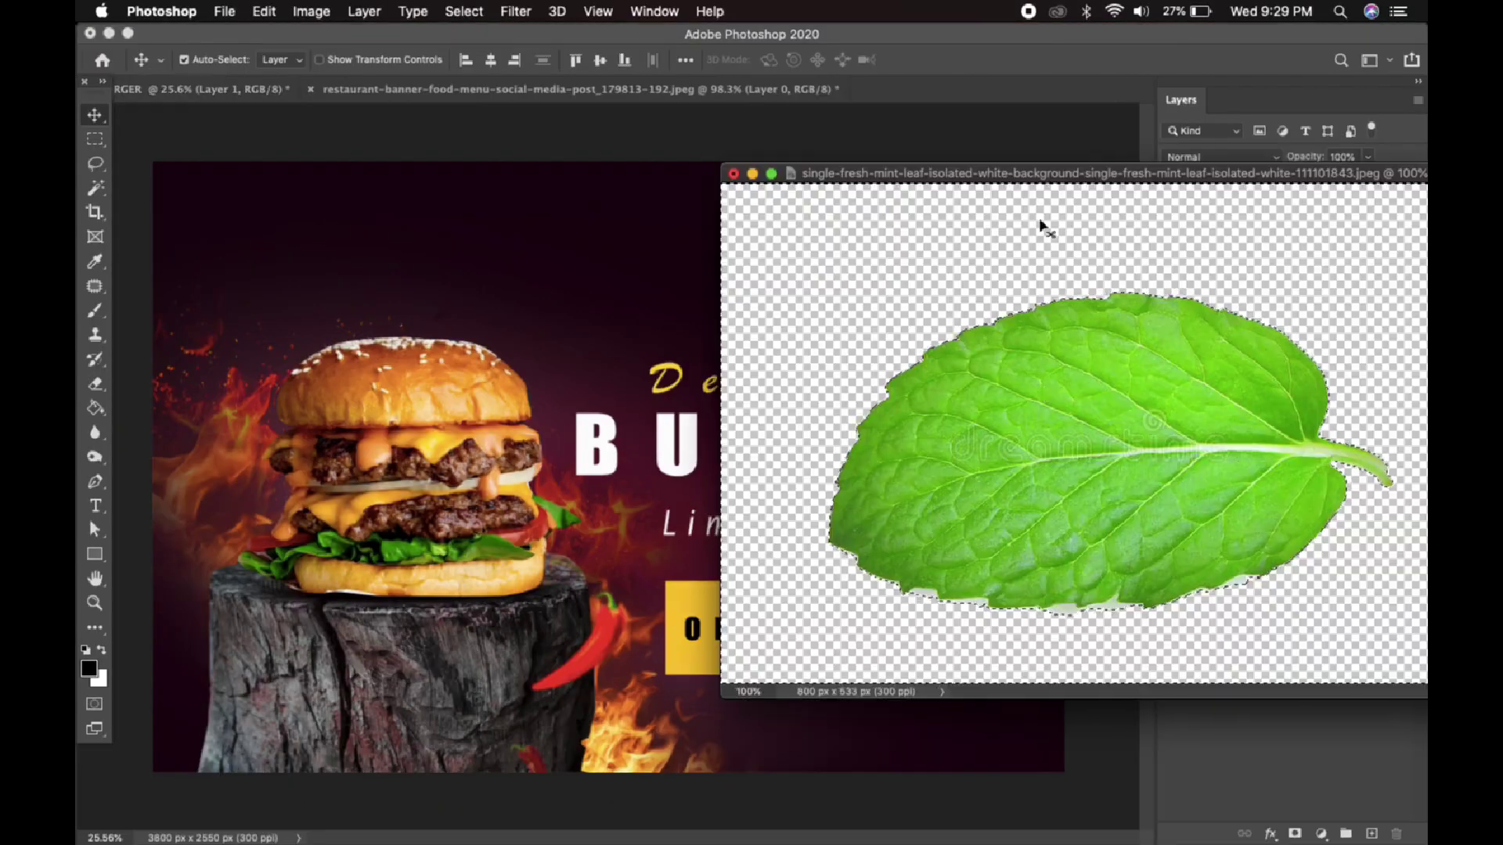
# Bring the mint leaf into the BURGER document, and scale and rotate it above the burger
pyautogui.moveTo(1040, 228); pyautogui.dragTo(559, 271)
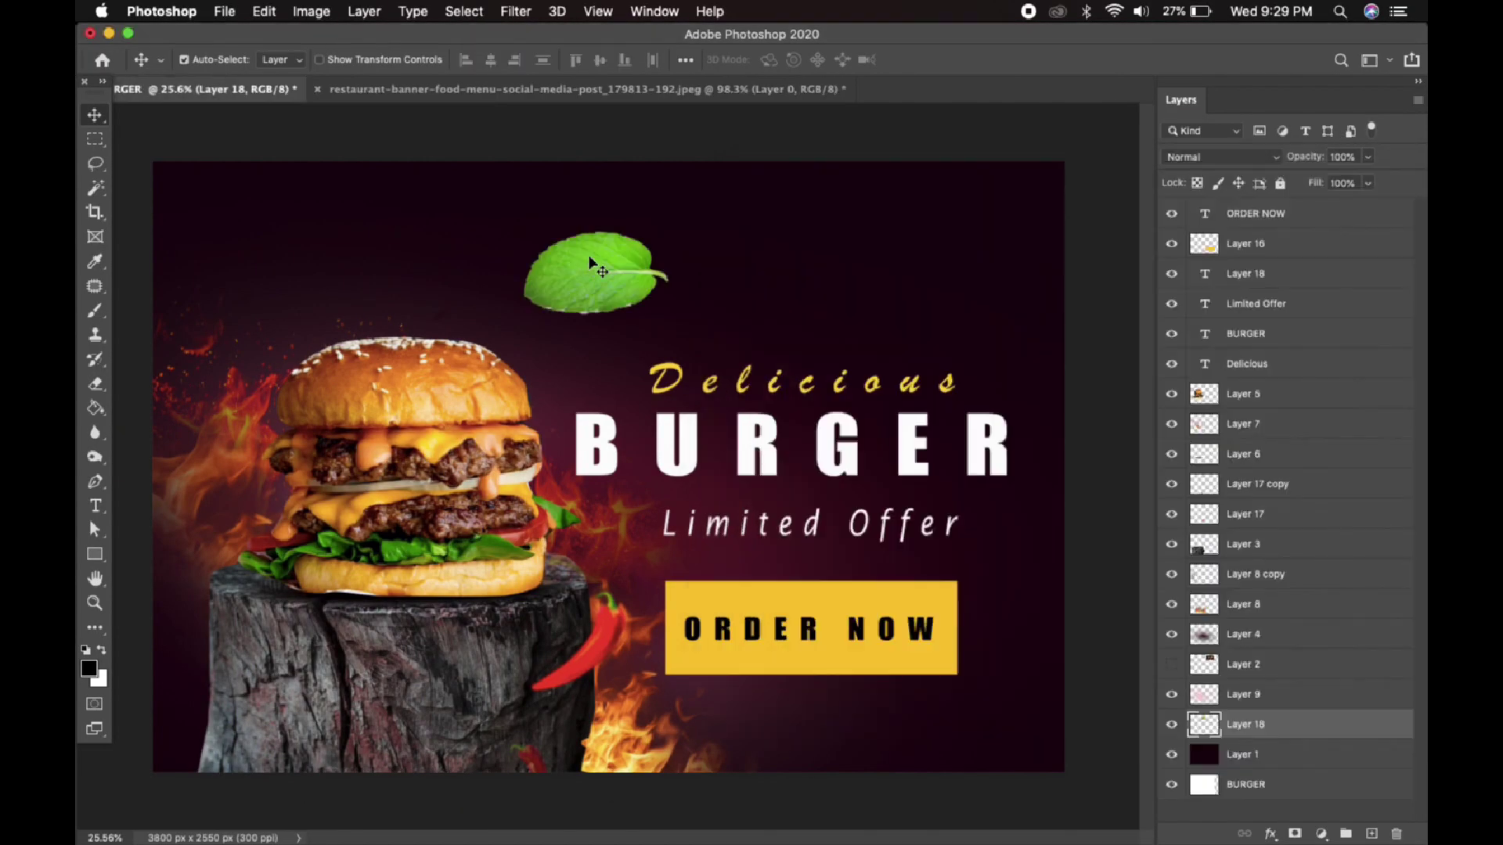
pyautogui.hotkey('ctrl', 't')
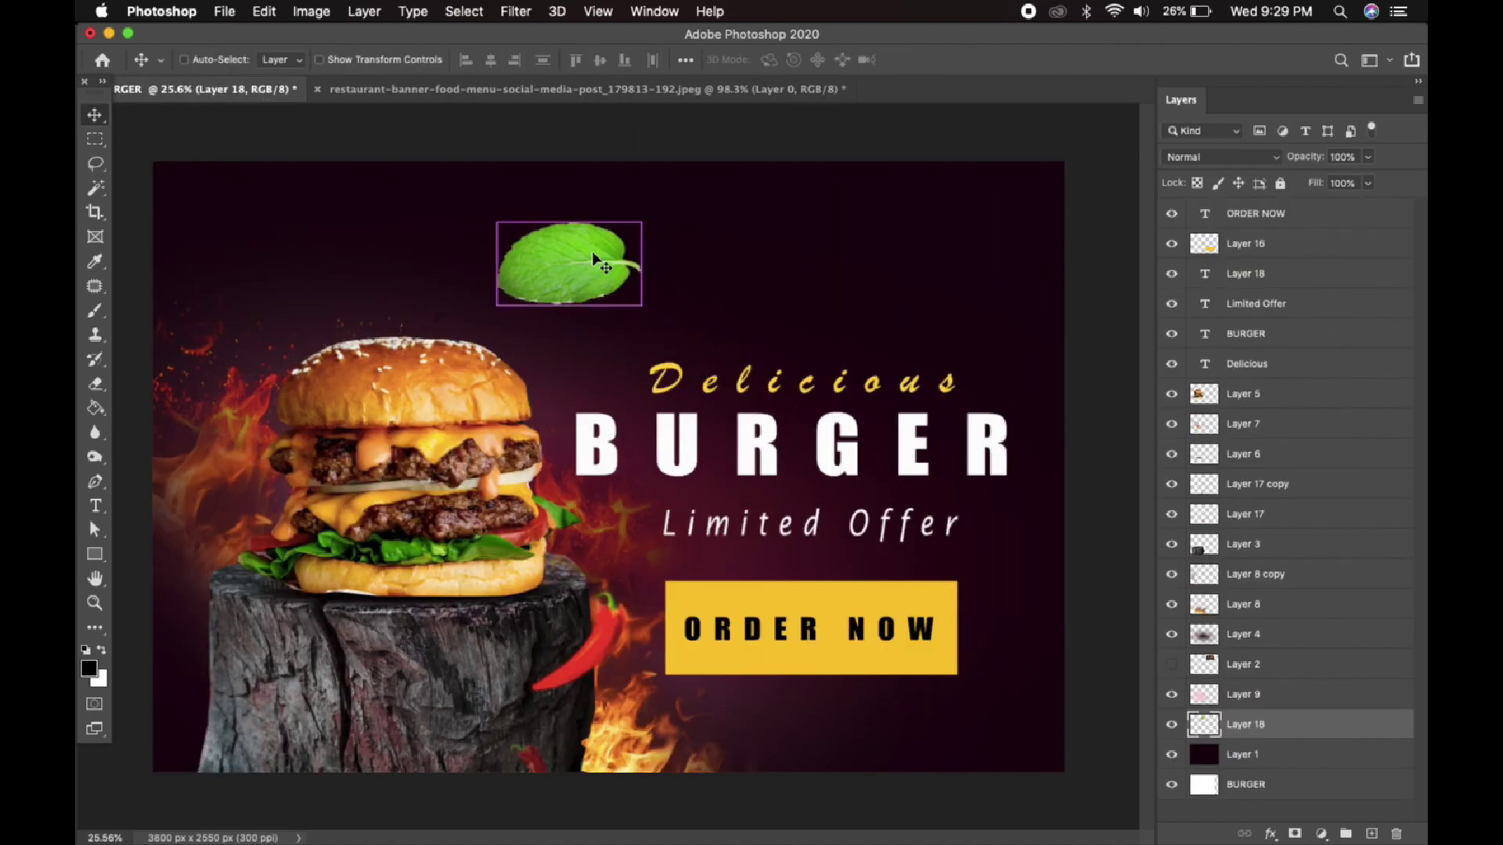
pyautogui.press('super+t')
pyautogui.moveTo(654, 313); pyautogui.dragTo(667, 266)
pyautogui.moveTo(570, 261); pyautogui.dragTo(510, 252)
pyautogui.moveTo(566, 169); pyautogui.dragTo(557, 179)
pyautogui.press('Return')
pyautogui.moveTo(526, 251); pyautogui.dragTo(506, 268)
# Crop away the upper part of the banner so the canvas measures 3800 × 2275 px
pyautogui.click(1243, 753)
pyautogui.press('c')
pyautogui.moveTo(603, 157); pyautogui.dragTo(610, 191)
pyautogui.press('Return')
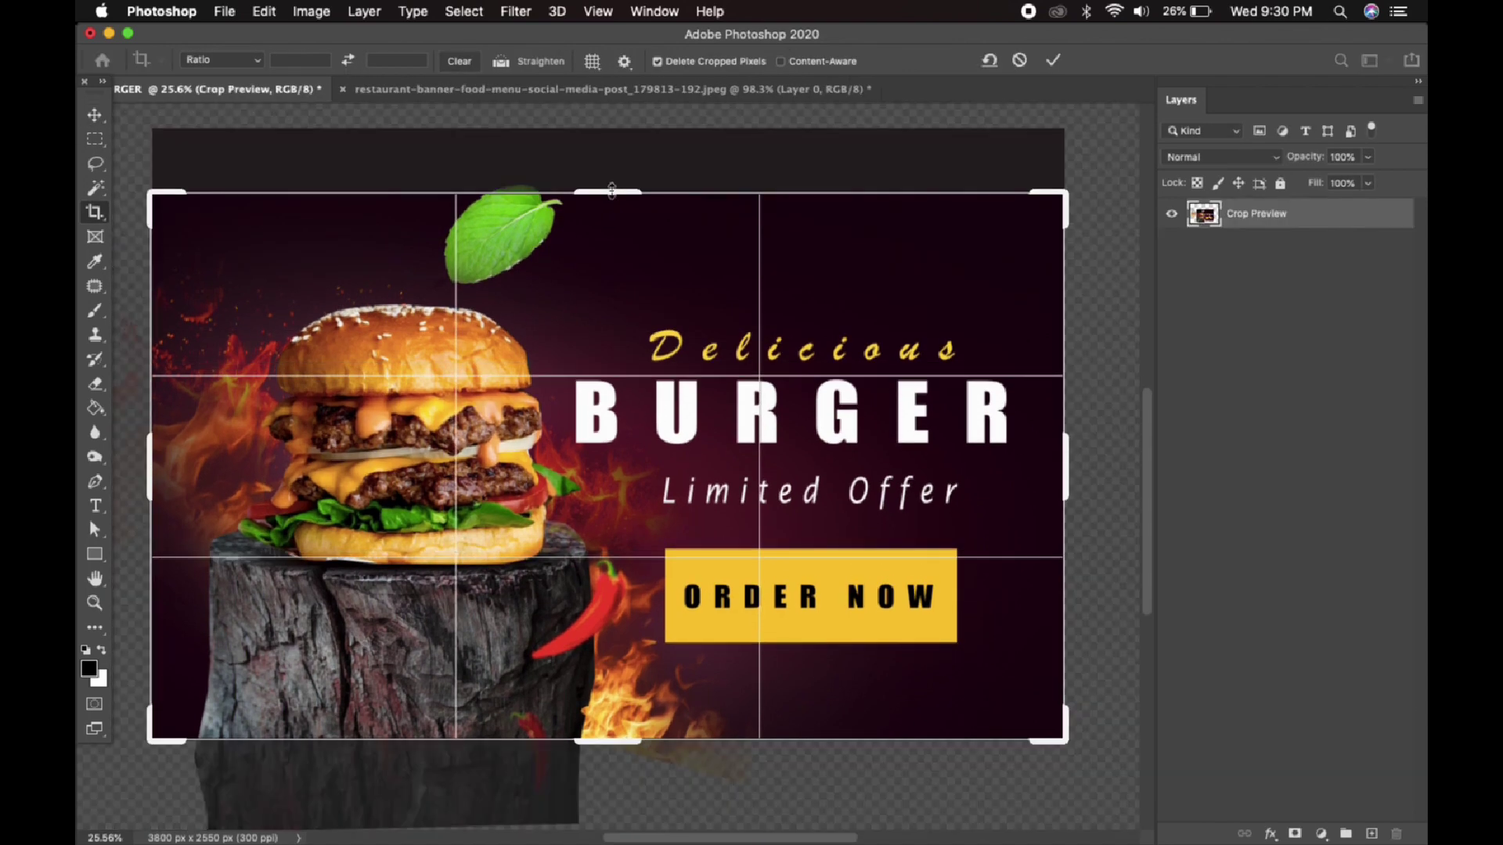
pyautogui.press('v')
pyautogui.press('super+t')
pyautogui.click(513, 245)
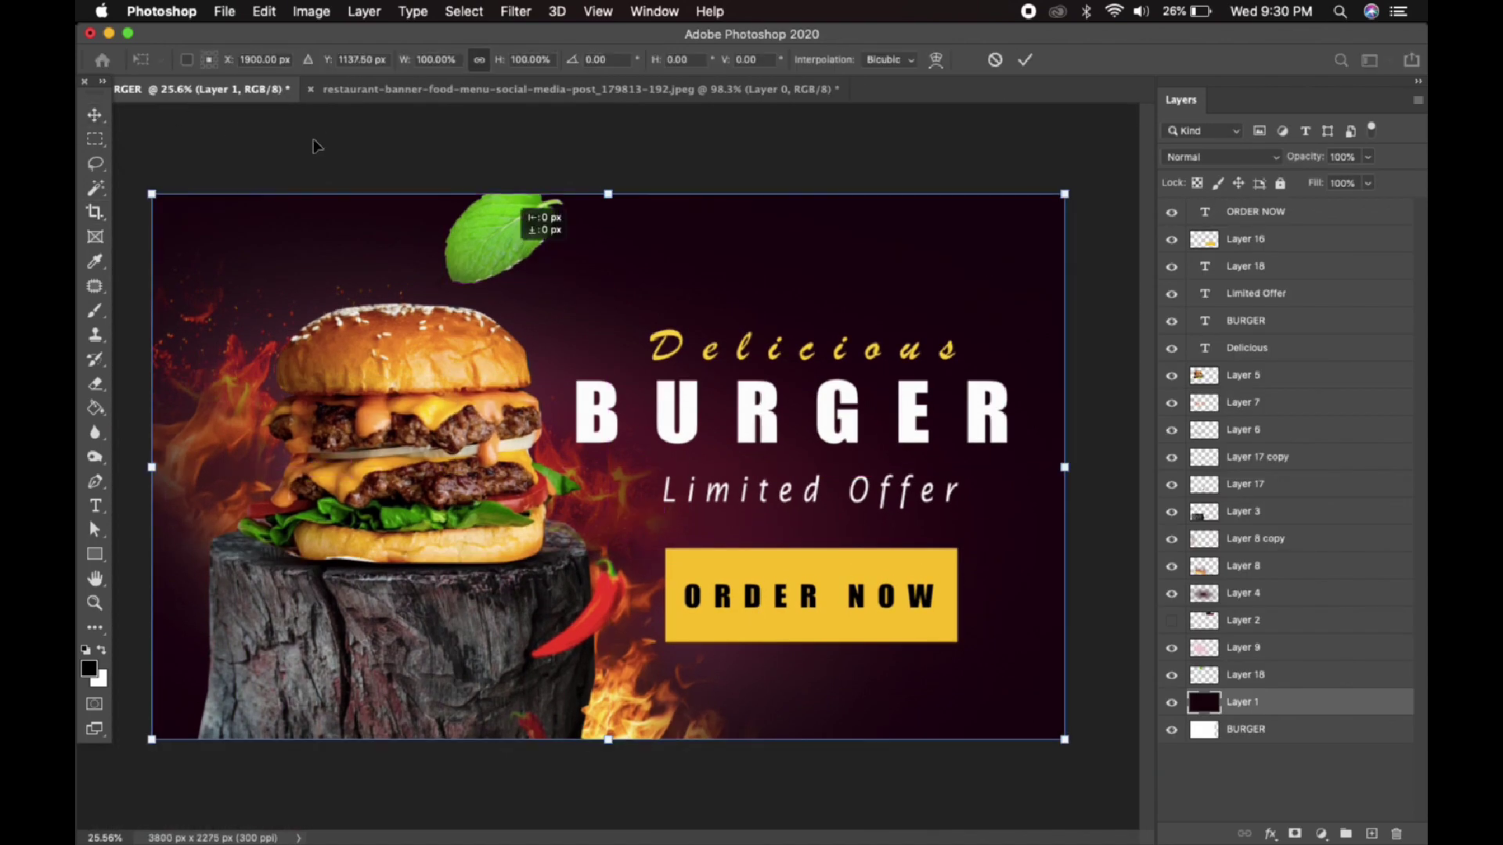
pyautogui.click(315, 144)
# Scale down the mint leaf and position it above the burger, slightly cut off by the banner's upper edge
pyautogui.click(505, 236)
pyautogui.press('super+t')
pyautogui.moveTo(562, 284)
pyautogui.mouseDown()
pyautogui.moveTo(540, 266)
pyautogui.moveTo(561, 261)
pyautogui.mouseUp()
pyautogui.press('super+z')
pyautogui.moveTo(515, 257); pyautogui.dragTo(498, 248)
pyautogui.click(267, 148)
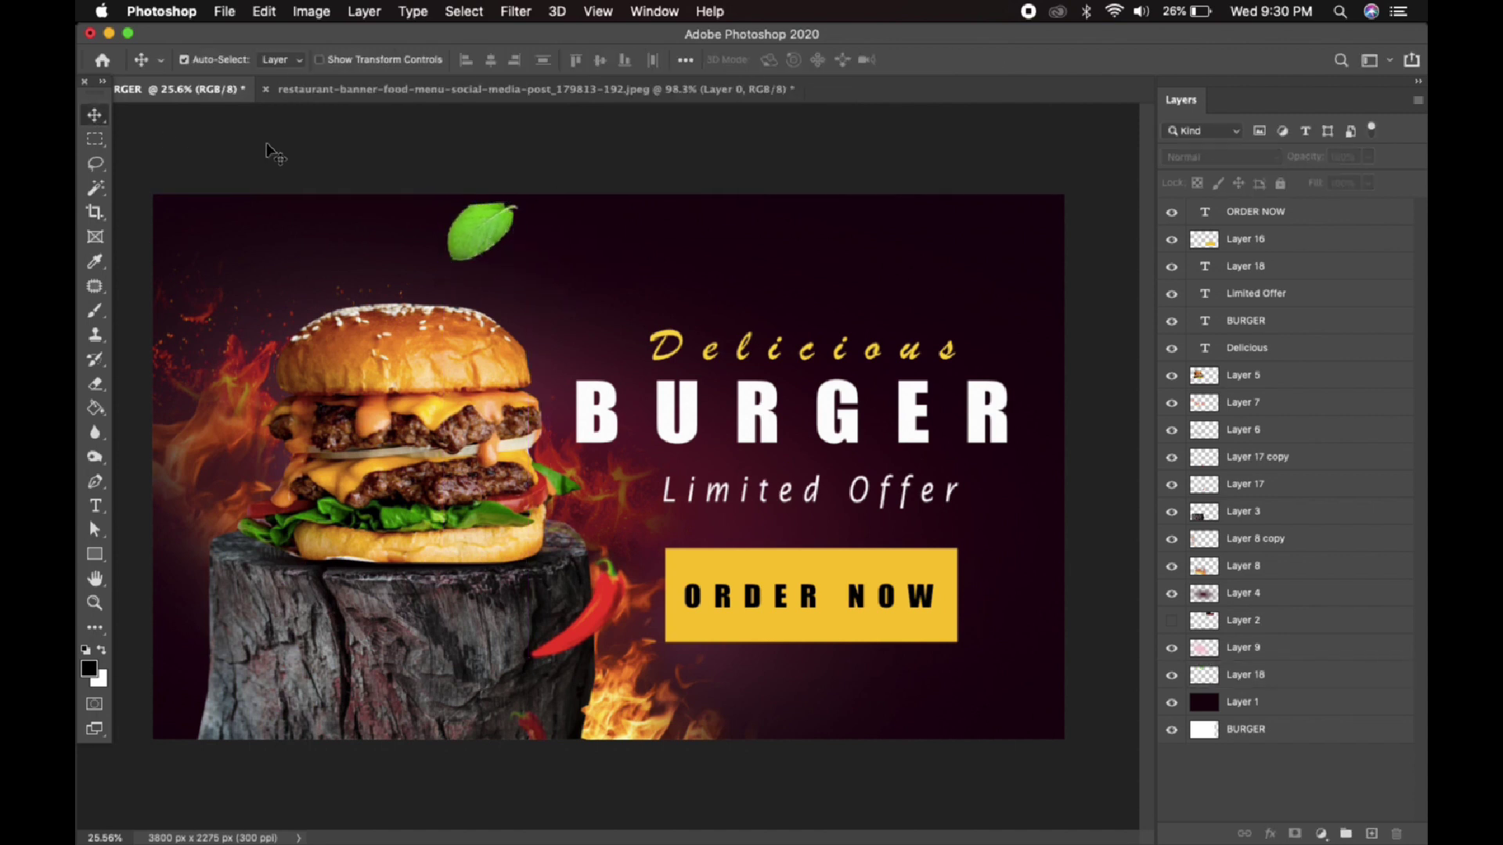
pyautogui.click(482, 231)
pyautogui.hotkey('ctrl', 't')
pyautogui.moveTo(510, 224); pyautogui.dragTo(508, 221)
pyautogui.click(590, 271)
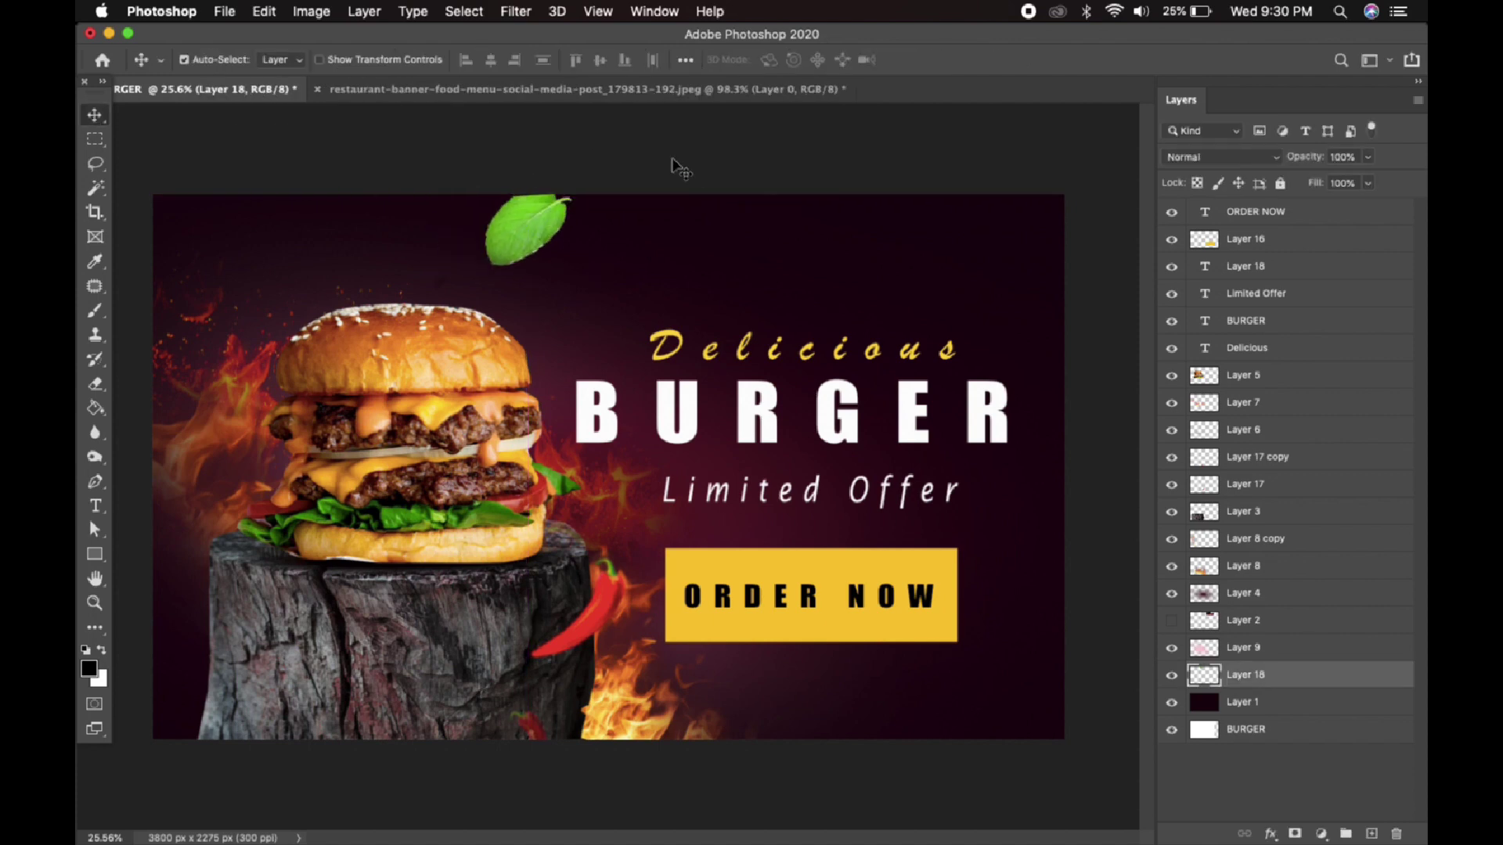
# Check the reference banner, duplicate the mint leaf onto the stump's left side and raise the copy directly below Layer 5
pyautogui.click(569, 95)
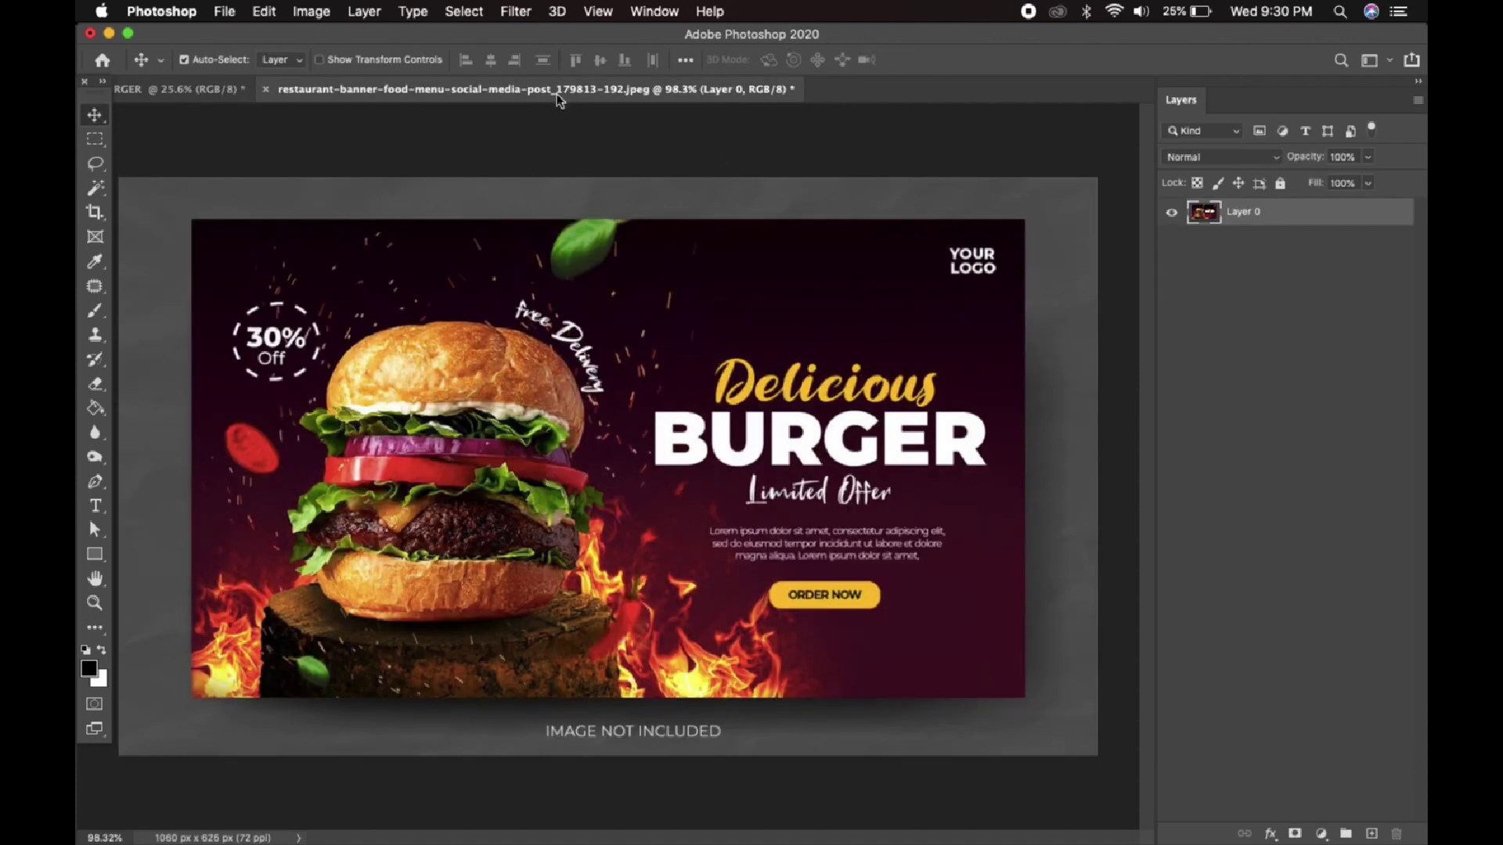
pyautogui.click(188, 90)
pyautogui.moveTo(519, 224); pyautogui.dragTo(217, 637)
pyautogui.press('super+]')
pyautogui.press('super+]')
pyautogui.press('super+]')
pyautogui.press('super+]')
pyautogui.press('super+]')
pyautogui.press('super+]')
pyautogui.press('super+]')
pyautogui.press('super+]')
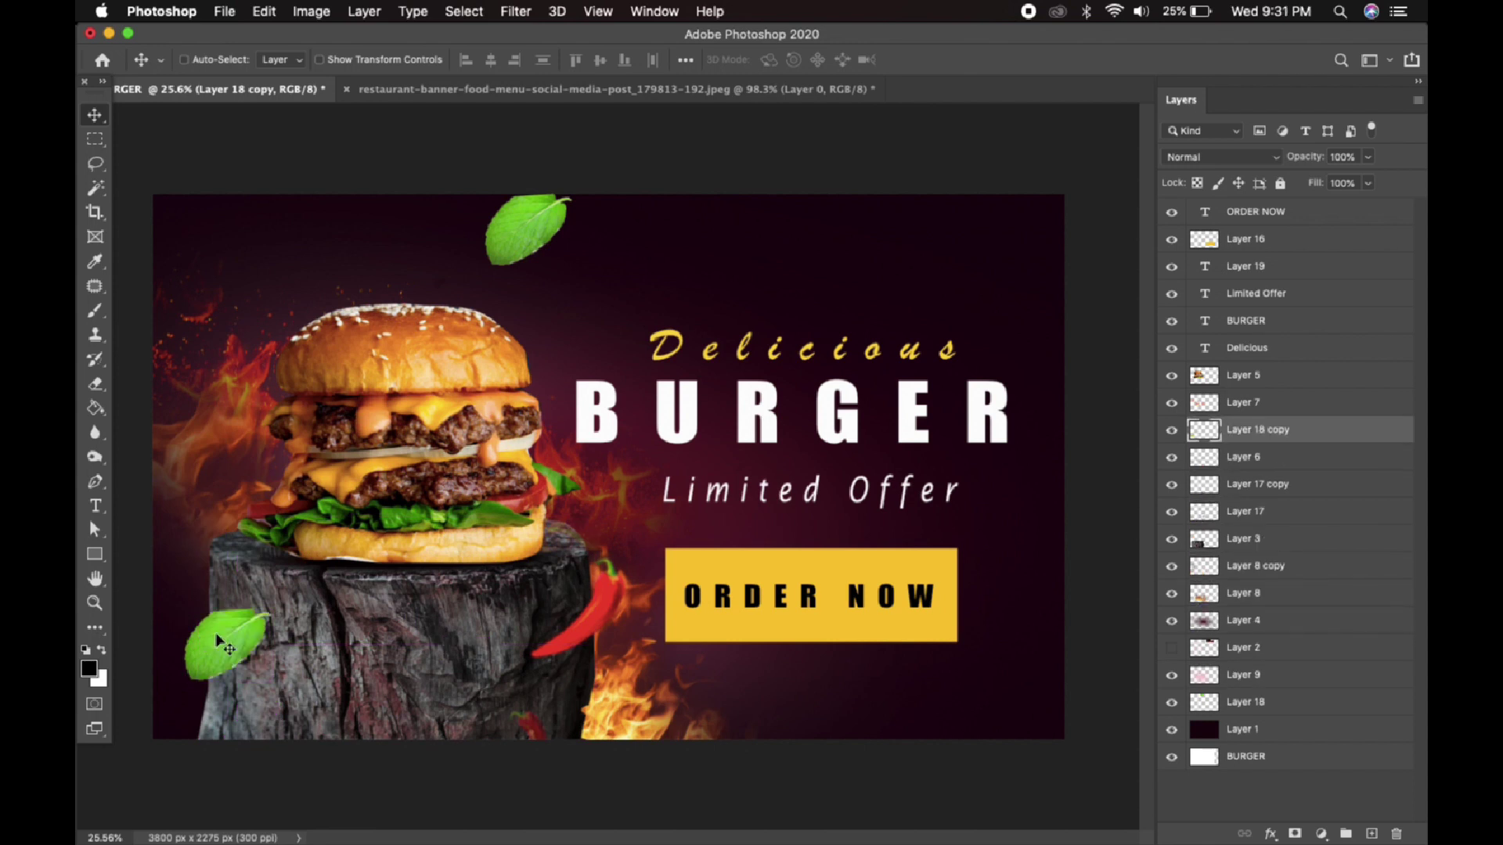
pyautogui.press('super+]')
pyautogui.press('super+]')
# Shrink and rotate the leaf copy at the stump's left edge, and darken it with Curves
pyautogui.press('super+t')
pyautogui.moveTo(281, 600); pyautogui.dragTo(174, 600)
pyautogui.moveTo(235, 645)
pyautogui.mouseDown()
pyautogui.moveTo(245, 664)
pyautogui.moveTo(266, 620)
pyautogui.moveTo(252, 639)
pyautogui.mouseUp()
pyautogui.press('Return')
pyautogui.hotkey('ctrl', 'm')
pyautogui.moveTo(936, 585); pyautogui.dragTo(944, 599)
pyautogui.click(1248, 418)
# Darken the left side of the stump on Layer 3 with the Burn Tool at 11% exposure, undoing the last two strokes
pyautogui.click(523, 87)
pyautogui.click(301, 91)
pyautogui.click(376, 669)
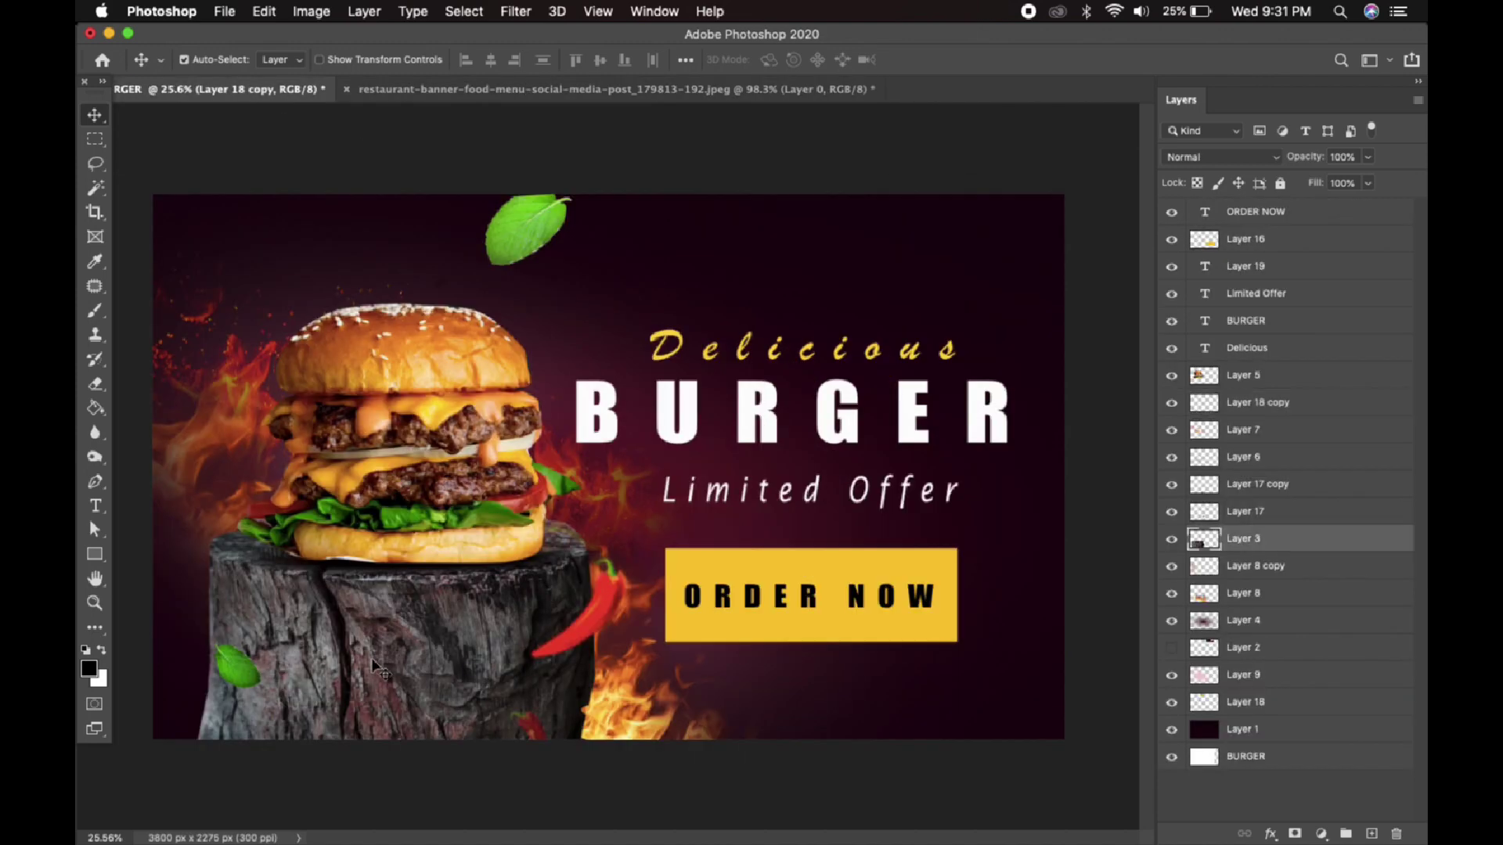
pyautogui.click(95, 310)
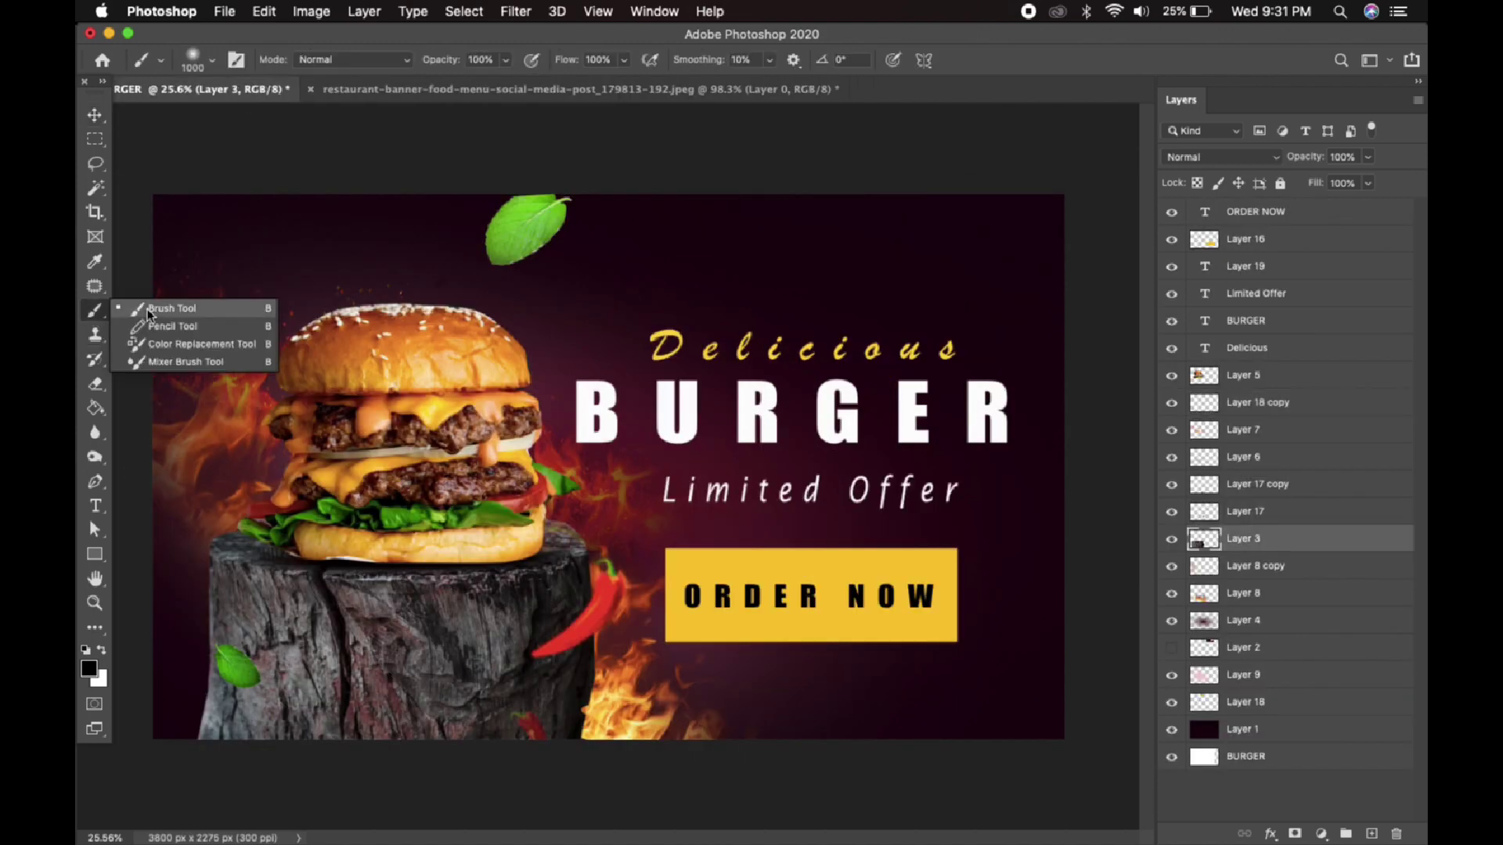
pyautogui.rightClick(95, 409)
pyautogui.rightClick(96, 433)
pyautogui.rightClick(96, 457)
pyautogui.click(149, 473)
pyautogui.moveTo(220, 724); pyautogui.dragTo(256, 712)
pyautogui.click(94, 115)
pyautogui.click(95, 457)
pyautogui.moveTo(298, 665)
pyautogui.mouseDown()
pyautogui.moveTo(241, 686)
pyautogui.moveTo(228, 725)
pyautogui.moveTo(283, 626)
pyautogui.moveTo(271, 639)
pyautogui.mouseUp()
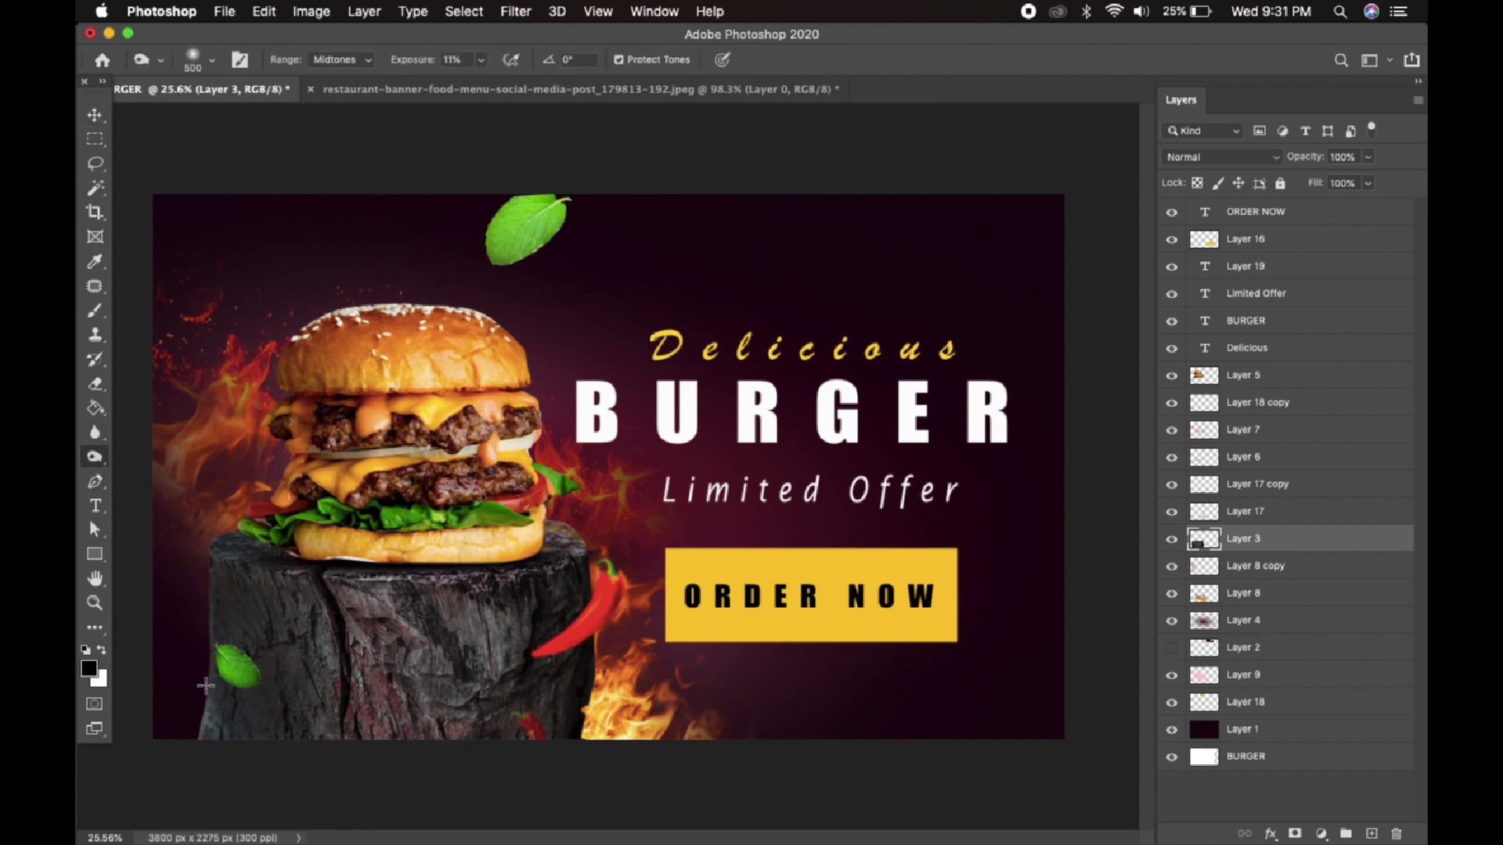
pyautogui.press('super+z')
pyautogui.press('super+z')
pyautogui.click(95, 115)
# Apply a slight blur to the small mint leaf on the stump
pyautogui.click(238, 665)
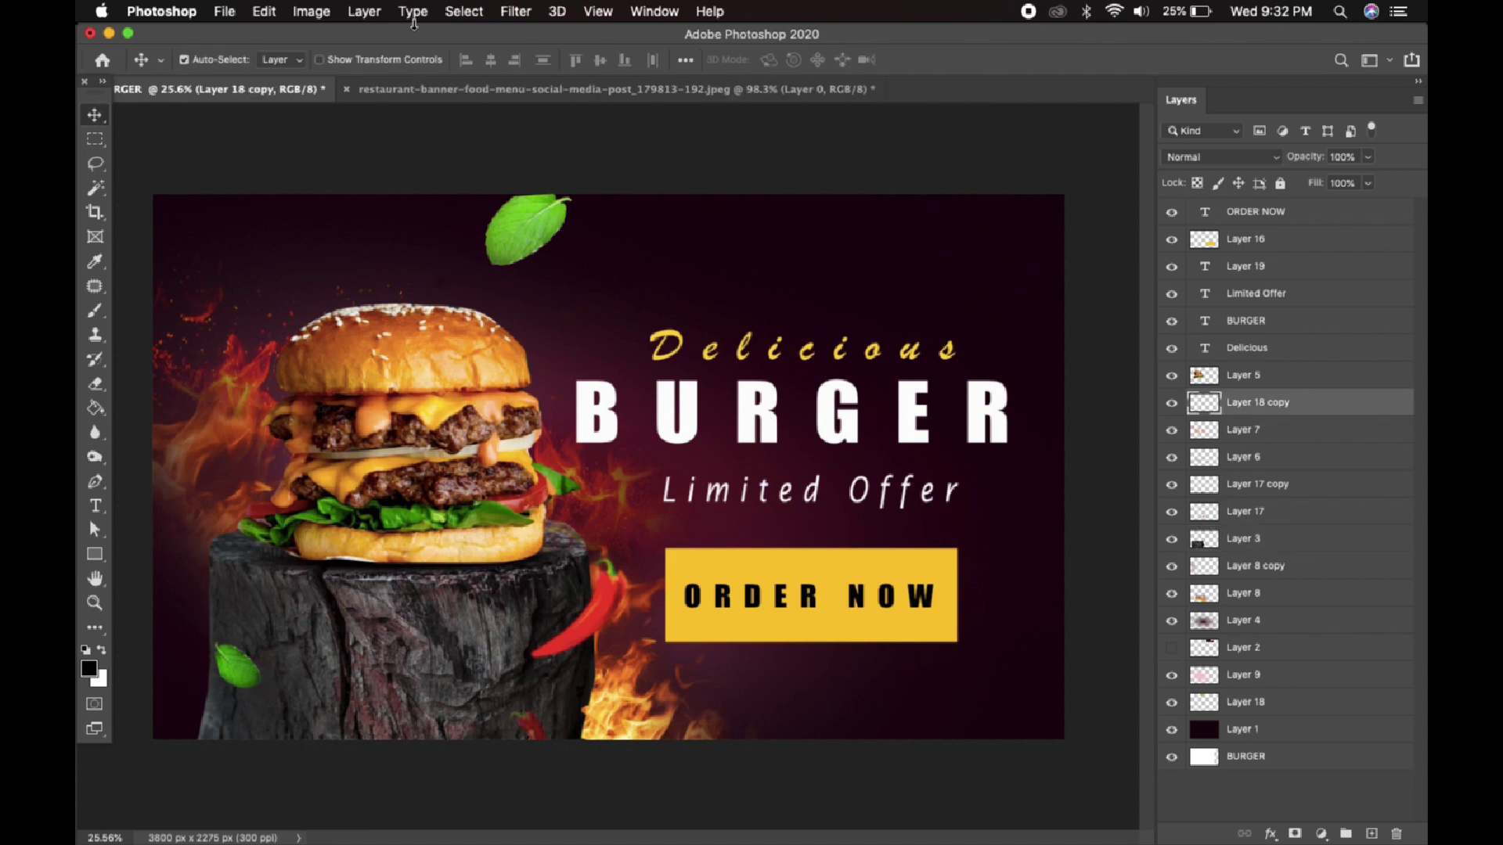
pyautogui.click(516, 11)
pyautogui.moveTo(537, 232)
pyautogui.click(832, 303)
pyautogui.moveTo(1049, 575)
pyautogui.mouseDown()
pyautogui.moveTo(1079, 587)
pyautogui.moveTo(1051, 585)
pyautogui.mouseUp()
pyautogui.click(1236, 322)
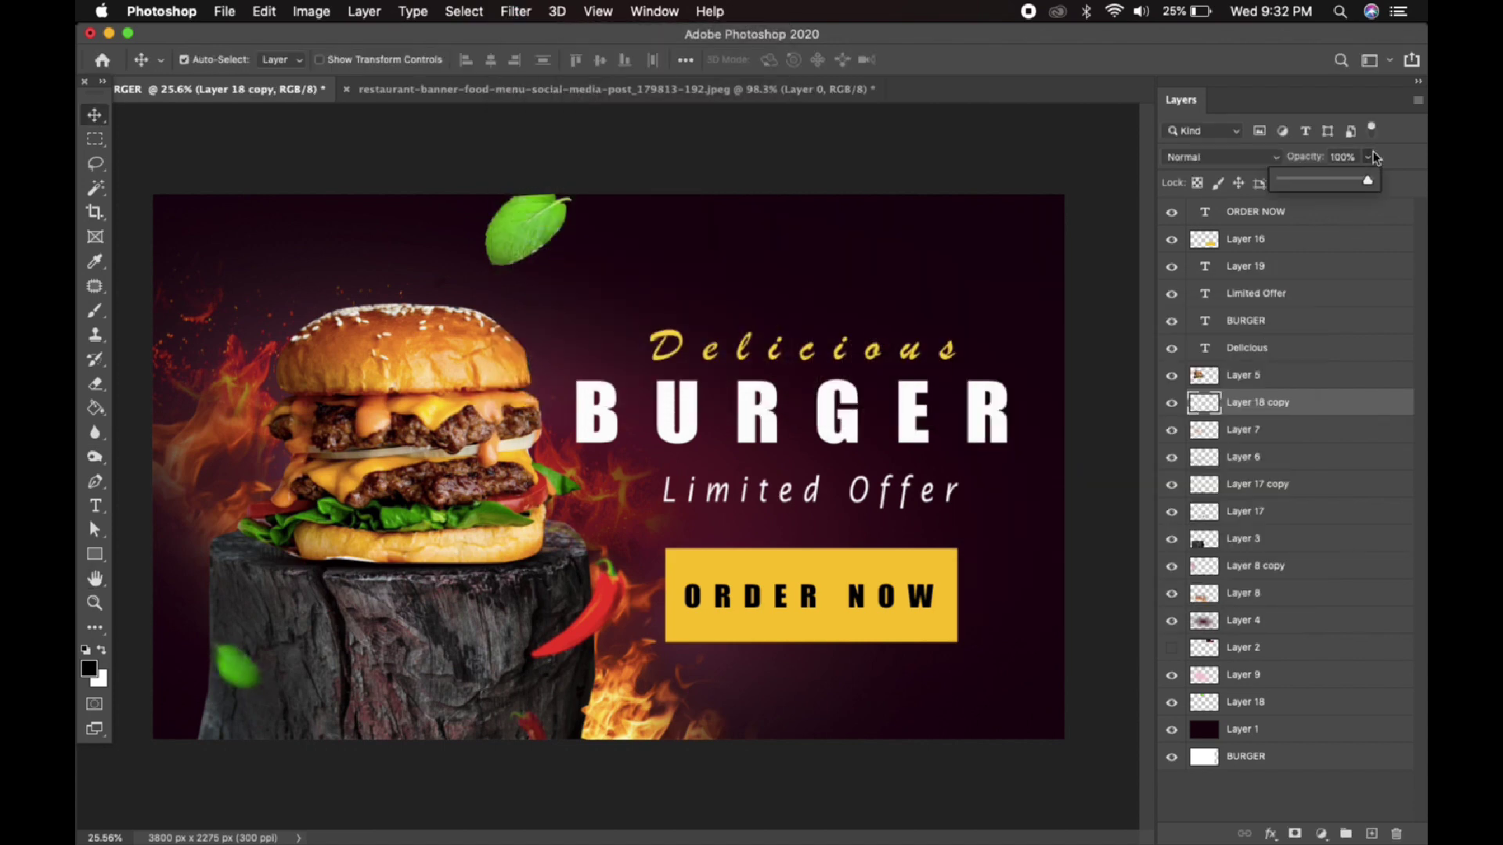
# Lower the opacity of the small mint leaf on the stump and slightly darken the large leaf above the burger with Curves
pyautogui.click(1369, 158)
pyautogui.moveTo(1367, 182); pyautogui.dragTo(1344, 184)
pyautogui.click(540, 227)
pyautogui.press('super+m')
pyautogui.moveTo(913, 571); pyautogui.dragTo(927, 590)
pyautogui.click(1256, 409)
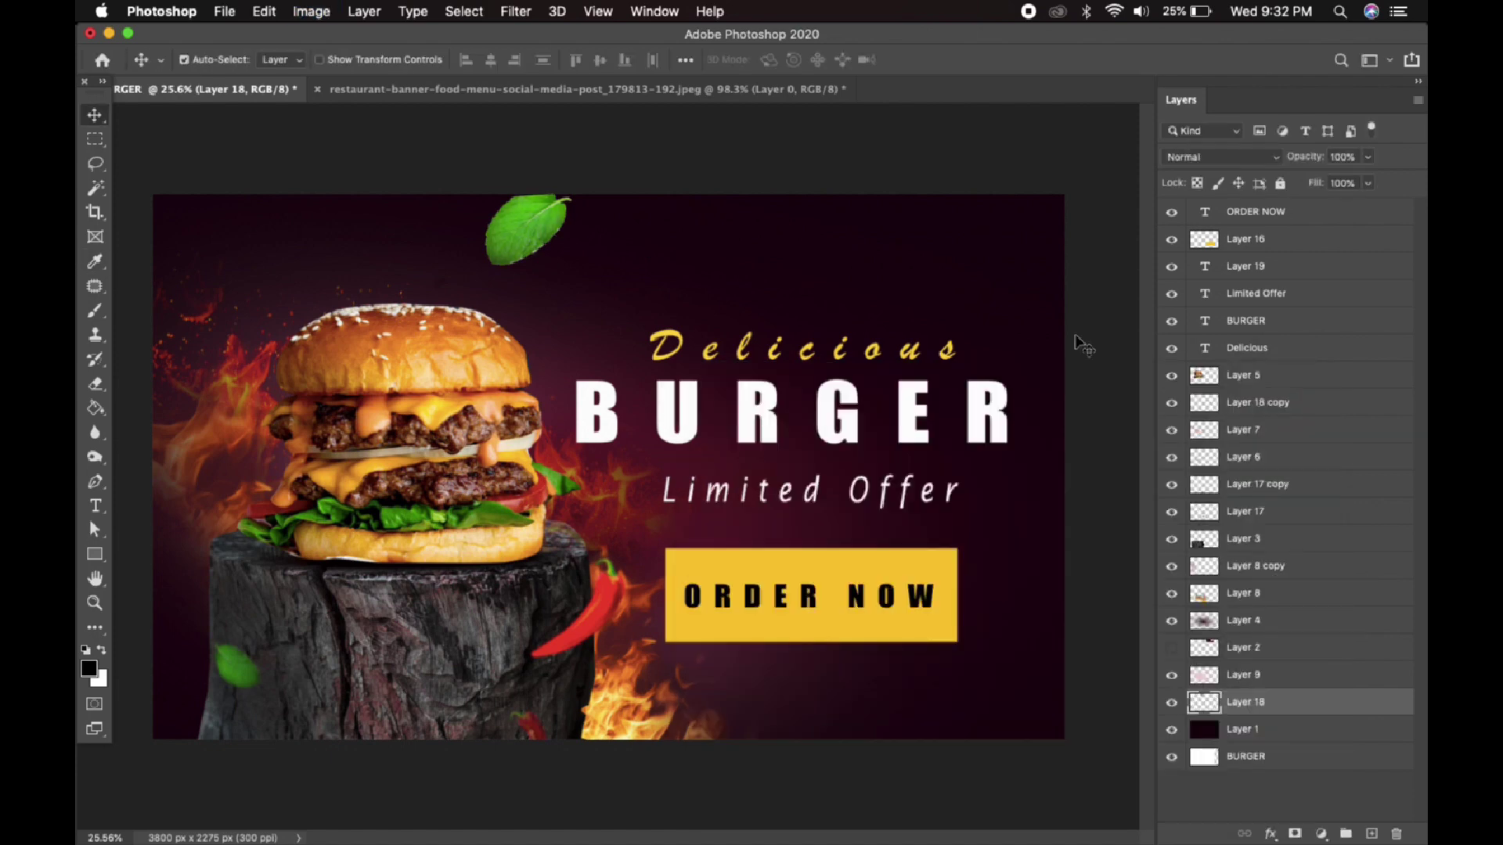
# Deselect all layers and view the finished banner in full-screen mode
pyautogui.moveTo(1354, 191); pyautogui.dragTo(1348, 188)
pyautogui.click(102, 120)
pyautogui.click(1006, 176)
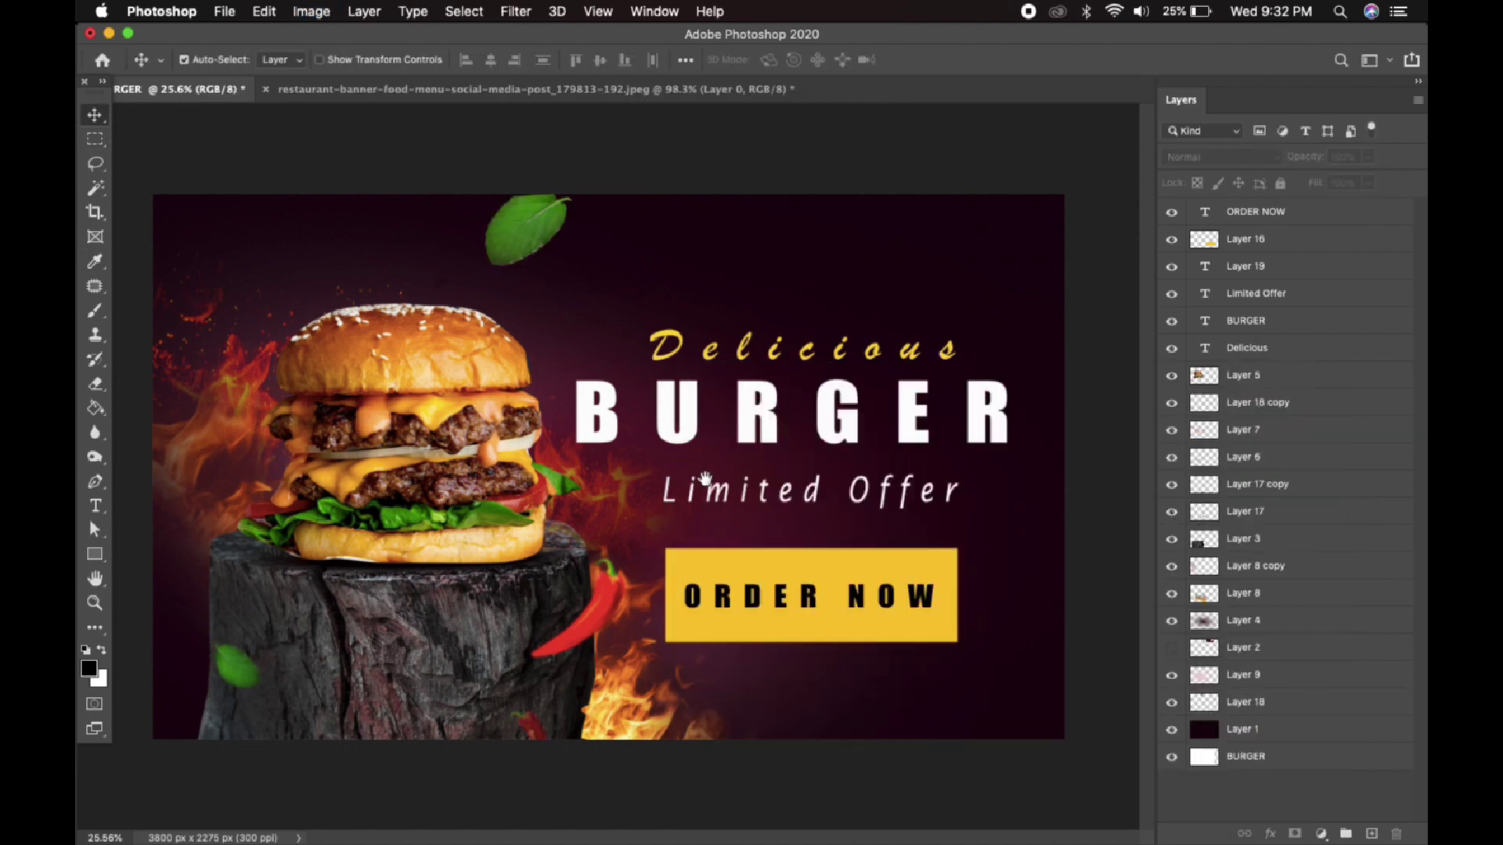
pyautogui.press('f')
pyautogui.press('f')
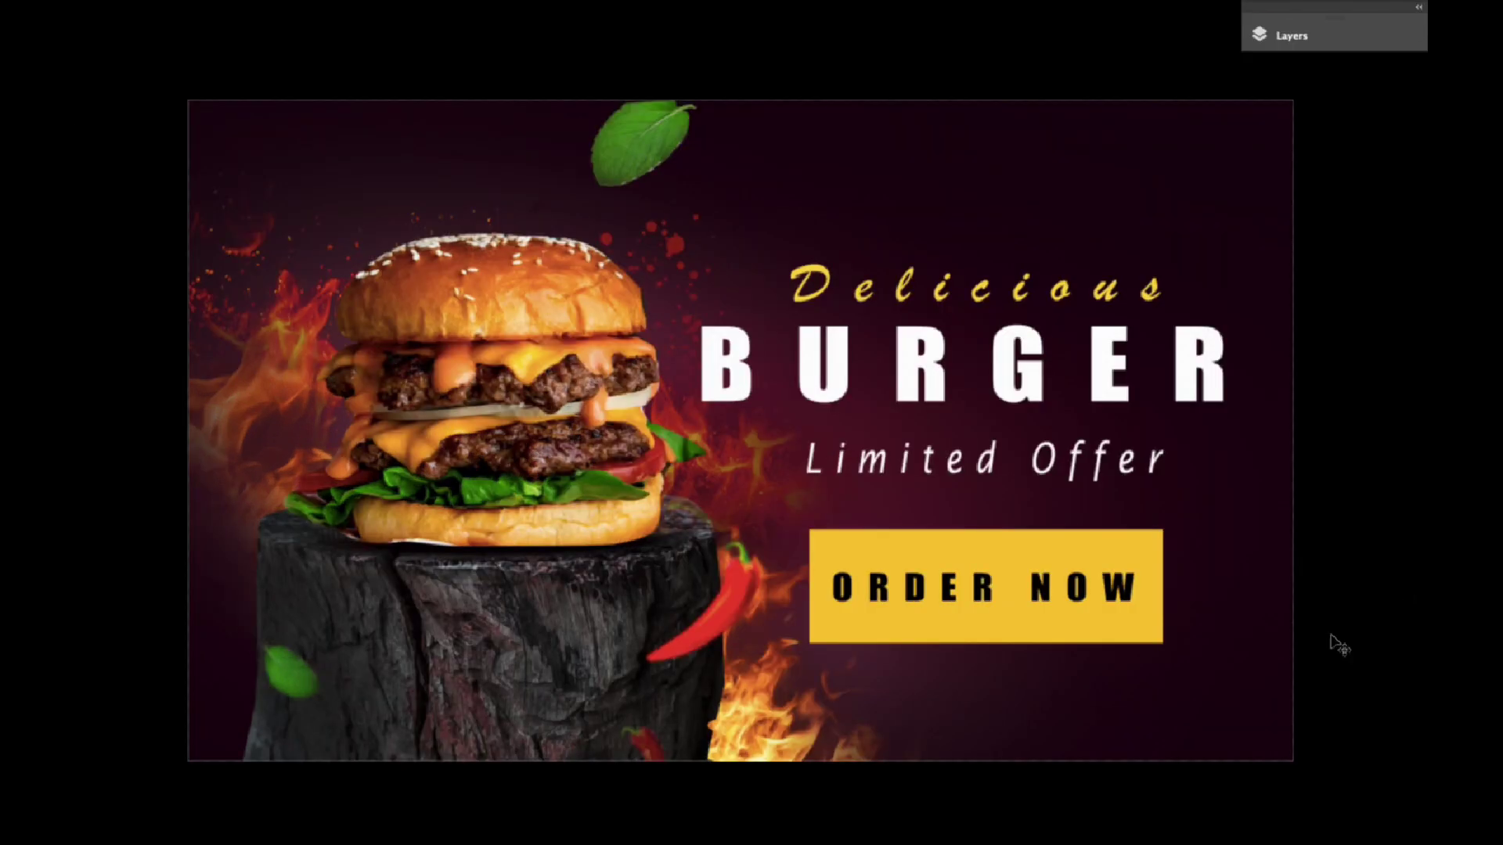